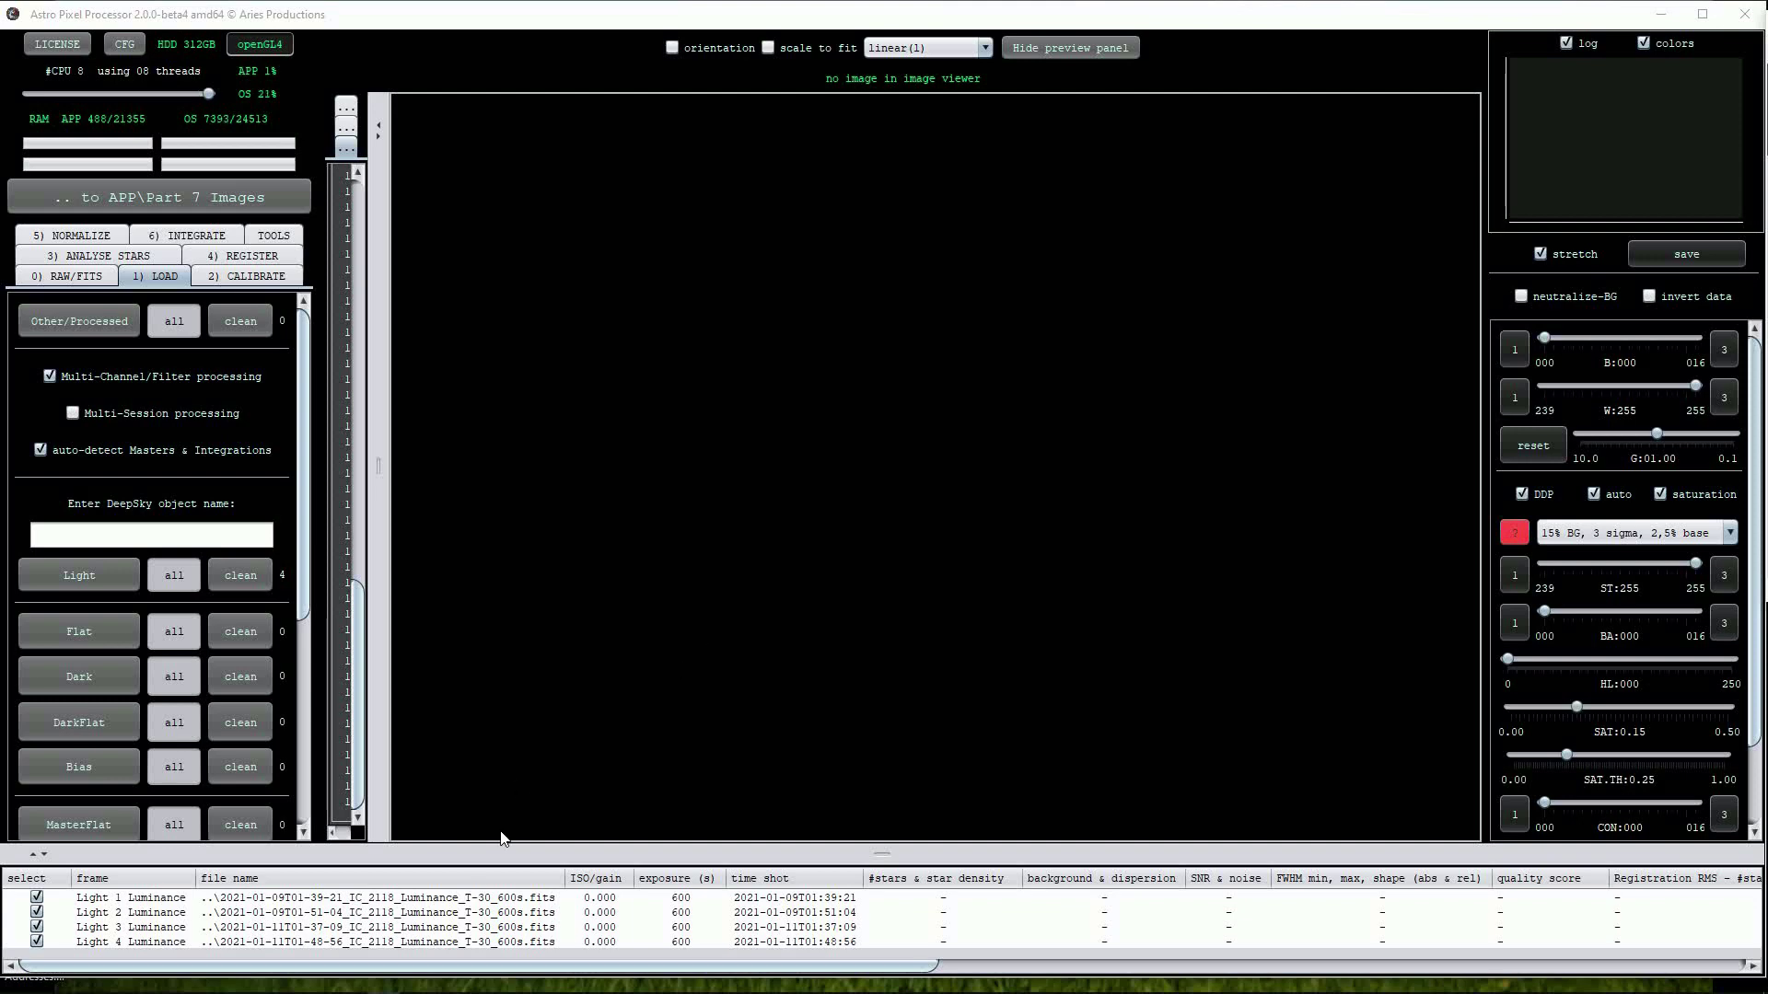
# Select the second IC 2118 Luminance light frame in the frame list.
pyautogui.click(420, 913)
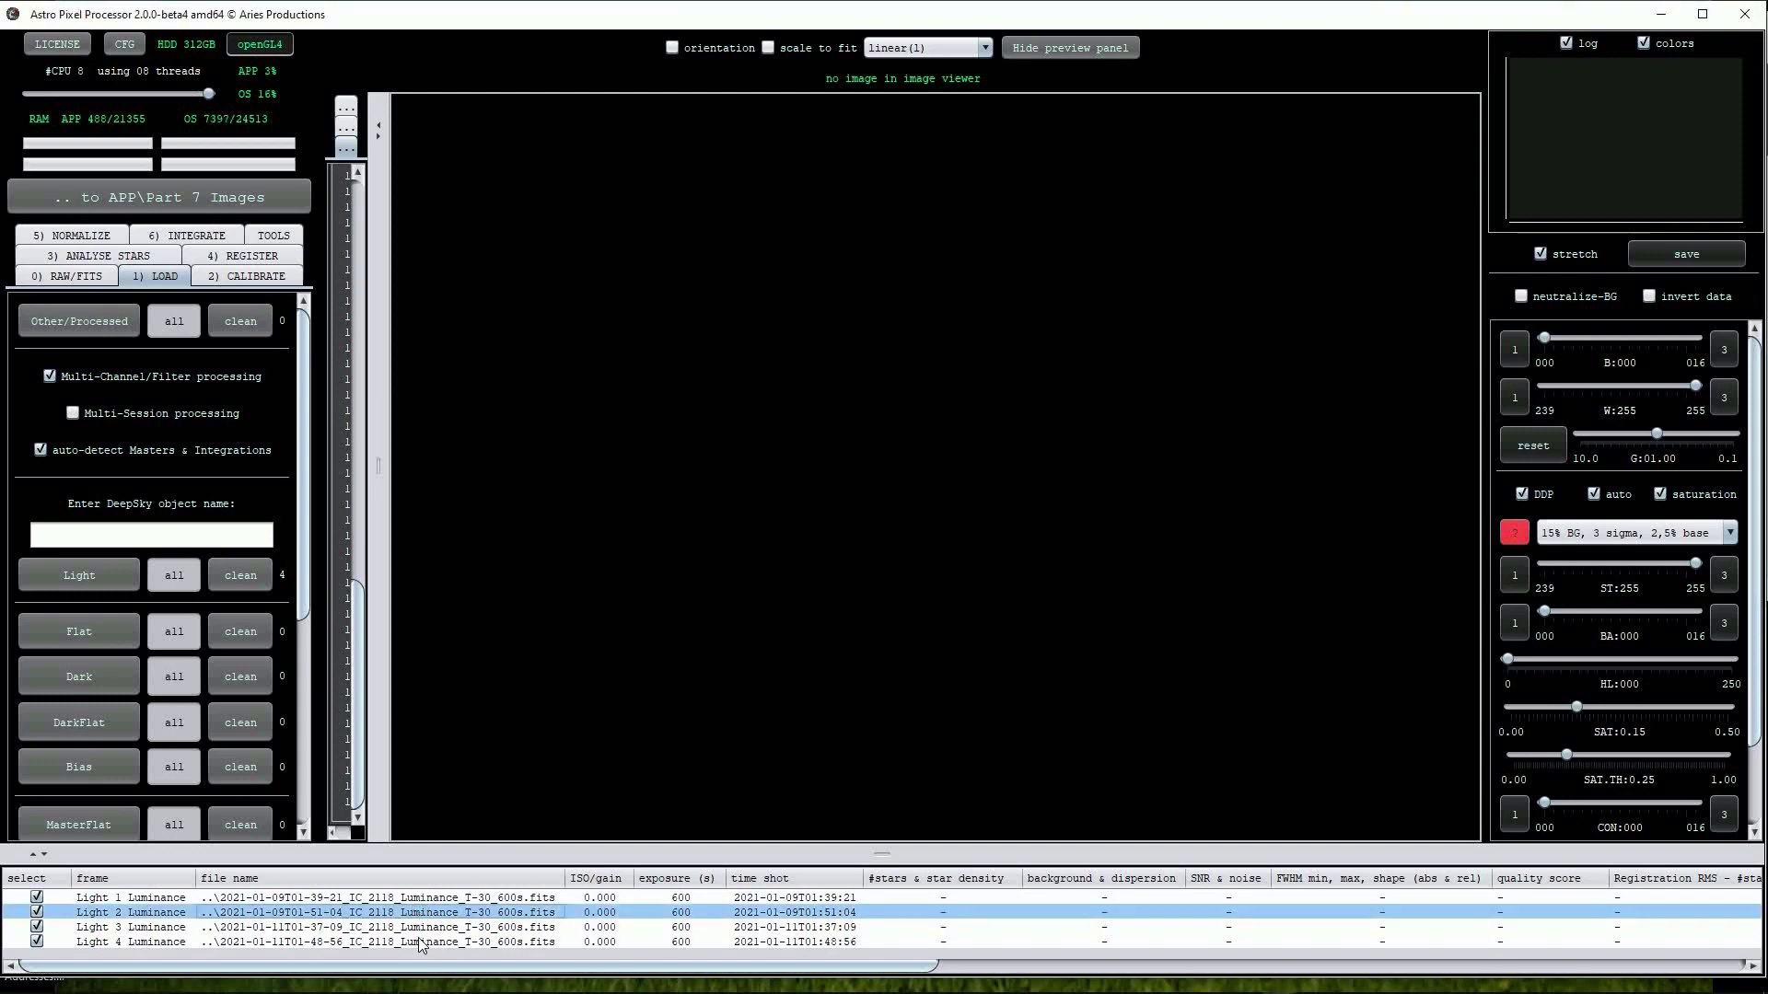
# Preview Luminance frames Light 2 and Light 4, zooming in and out on the star field.
pyautogui.click(424, 914)
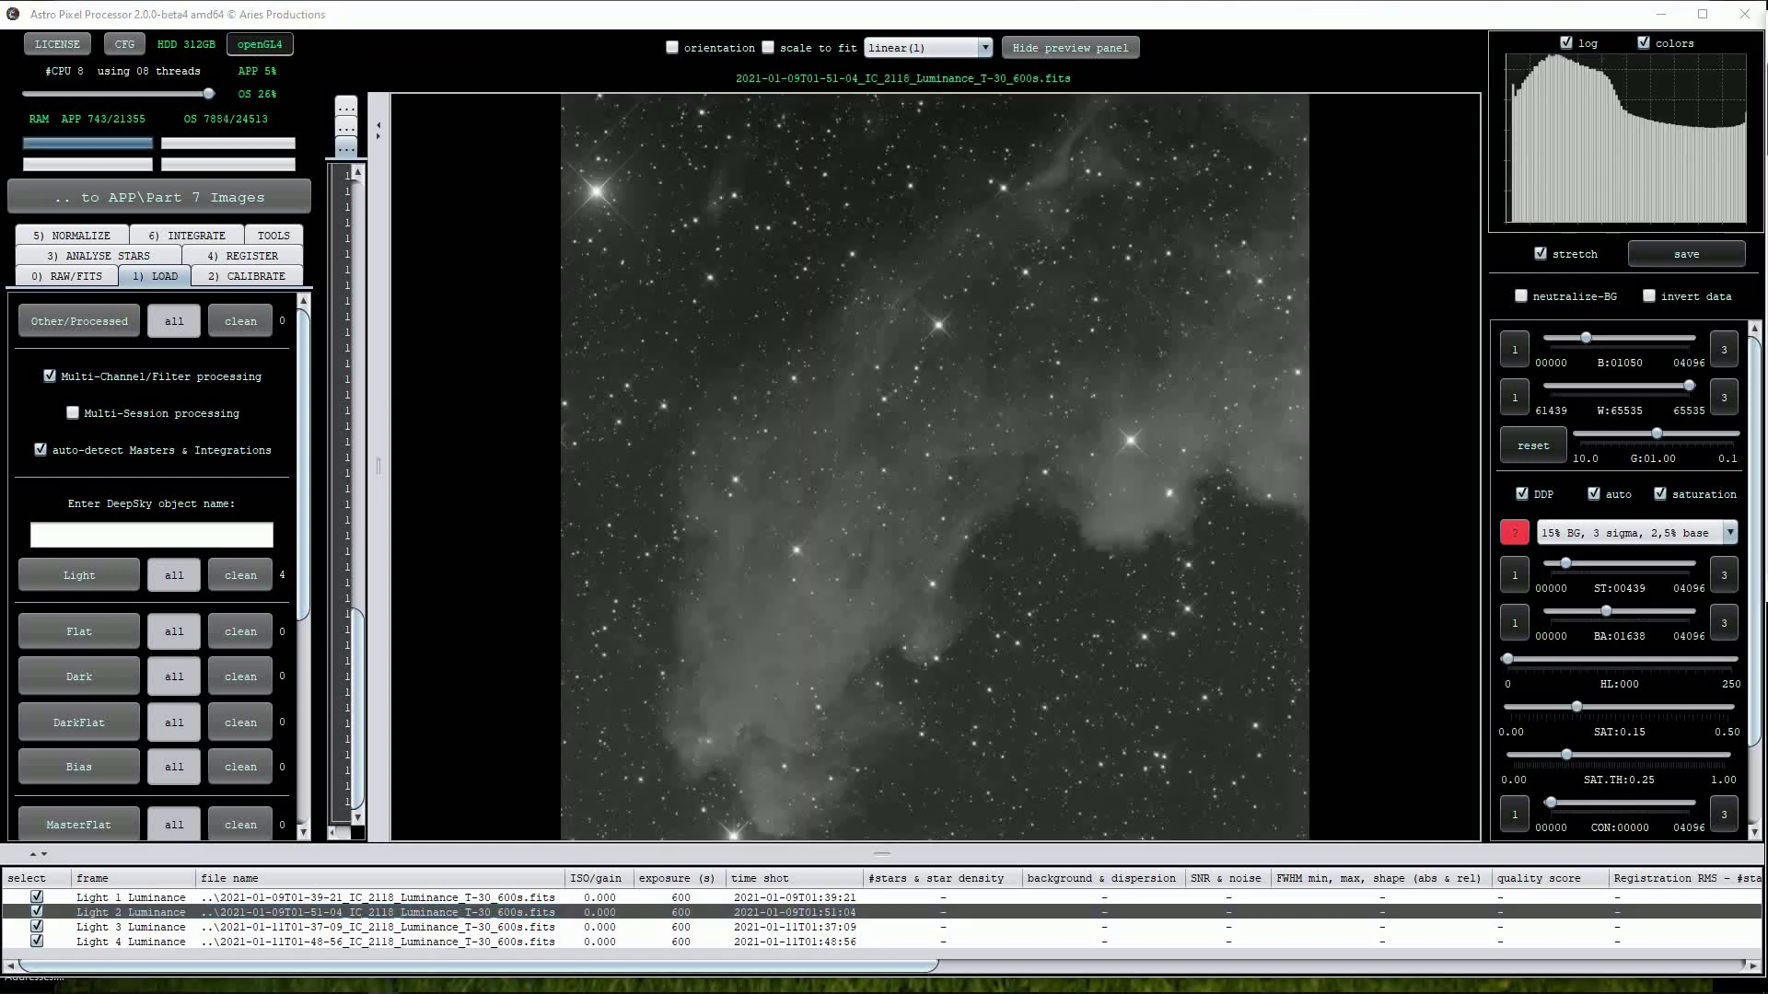
pyautogui.scroll(1, 843, 560)
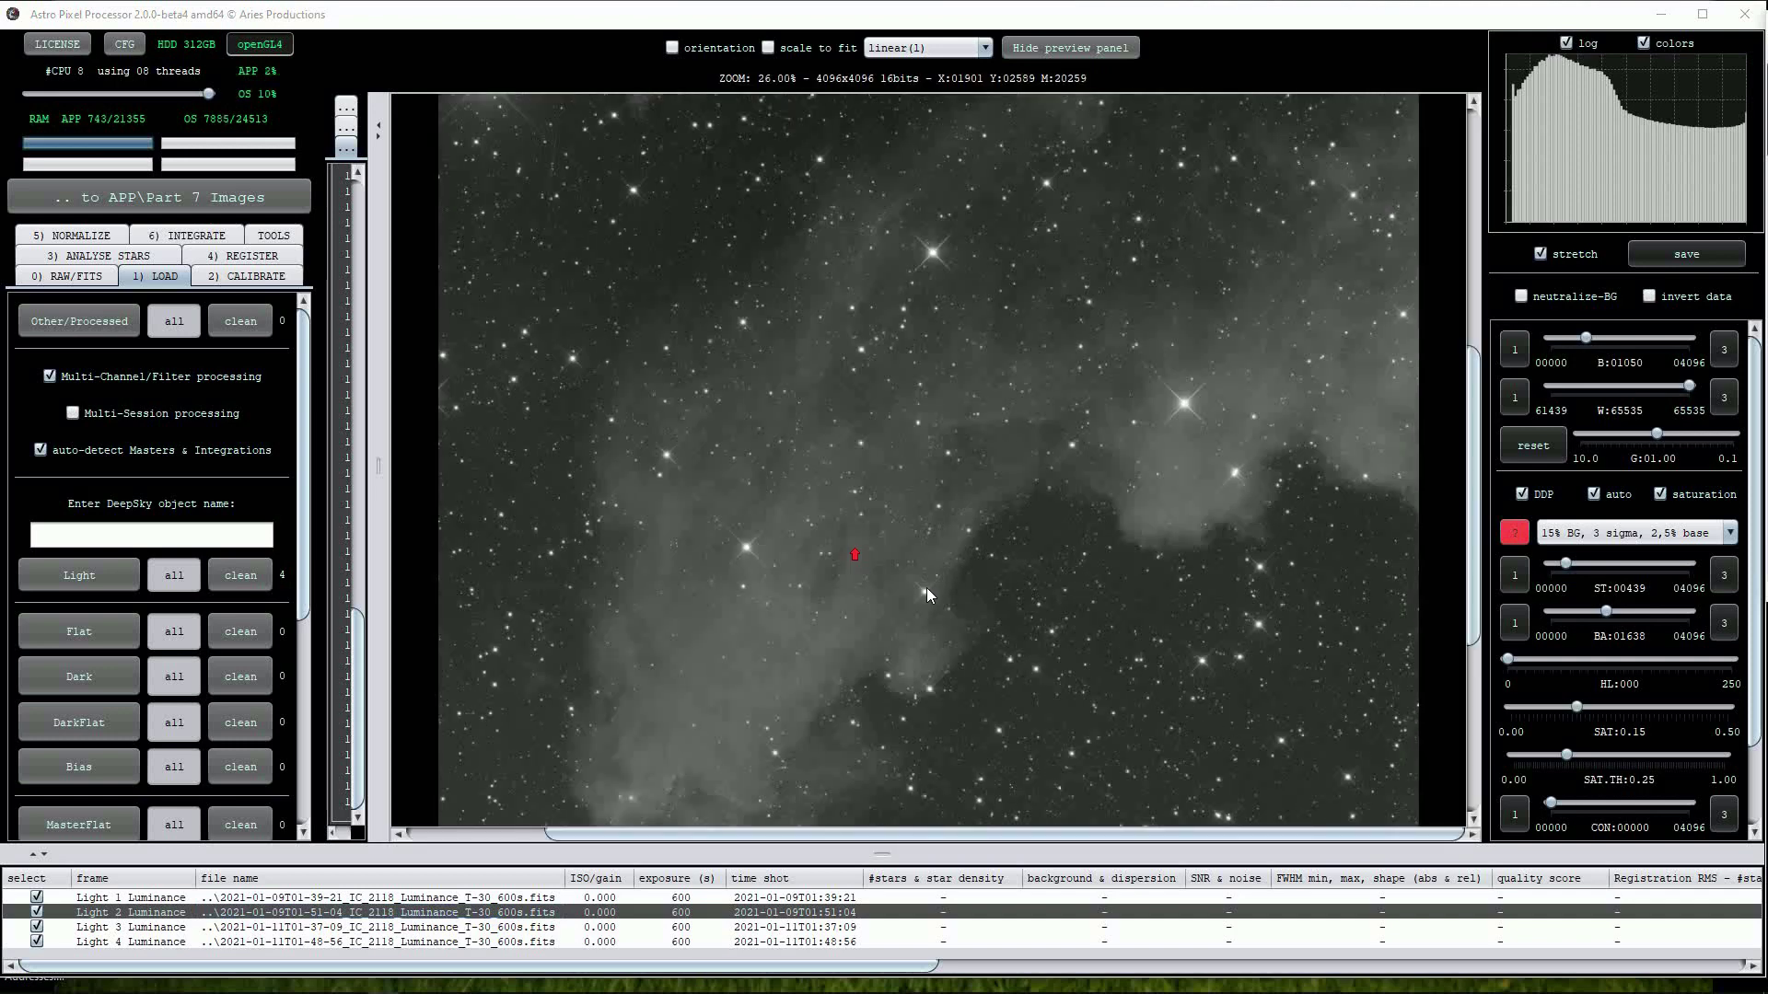
pyautogui.click(326, 942)
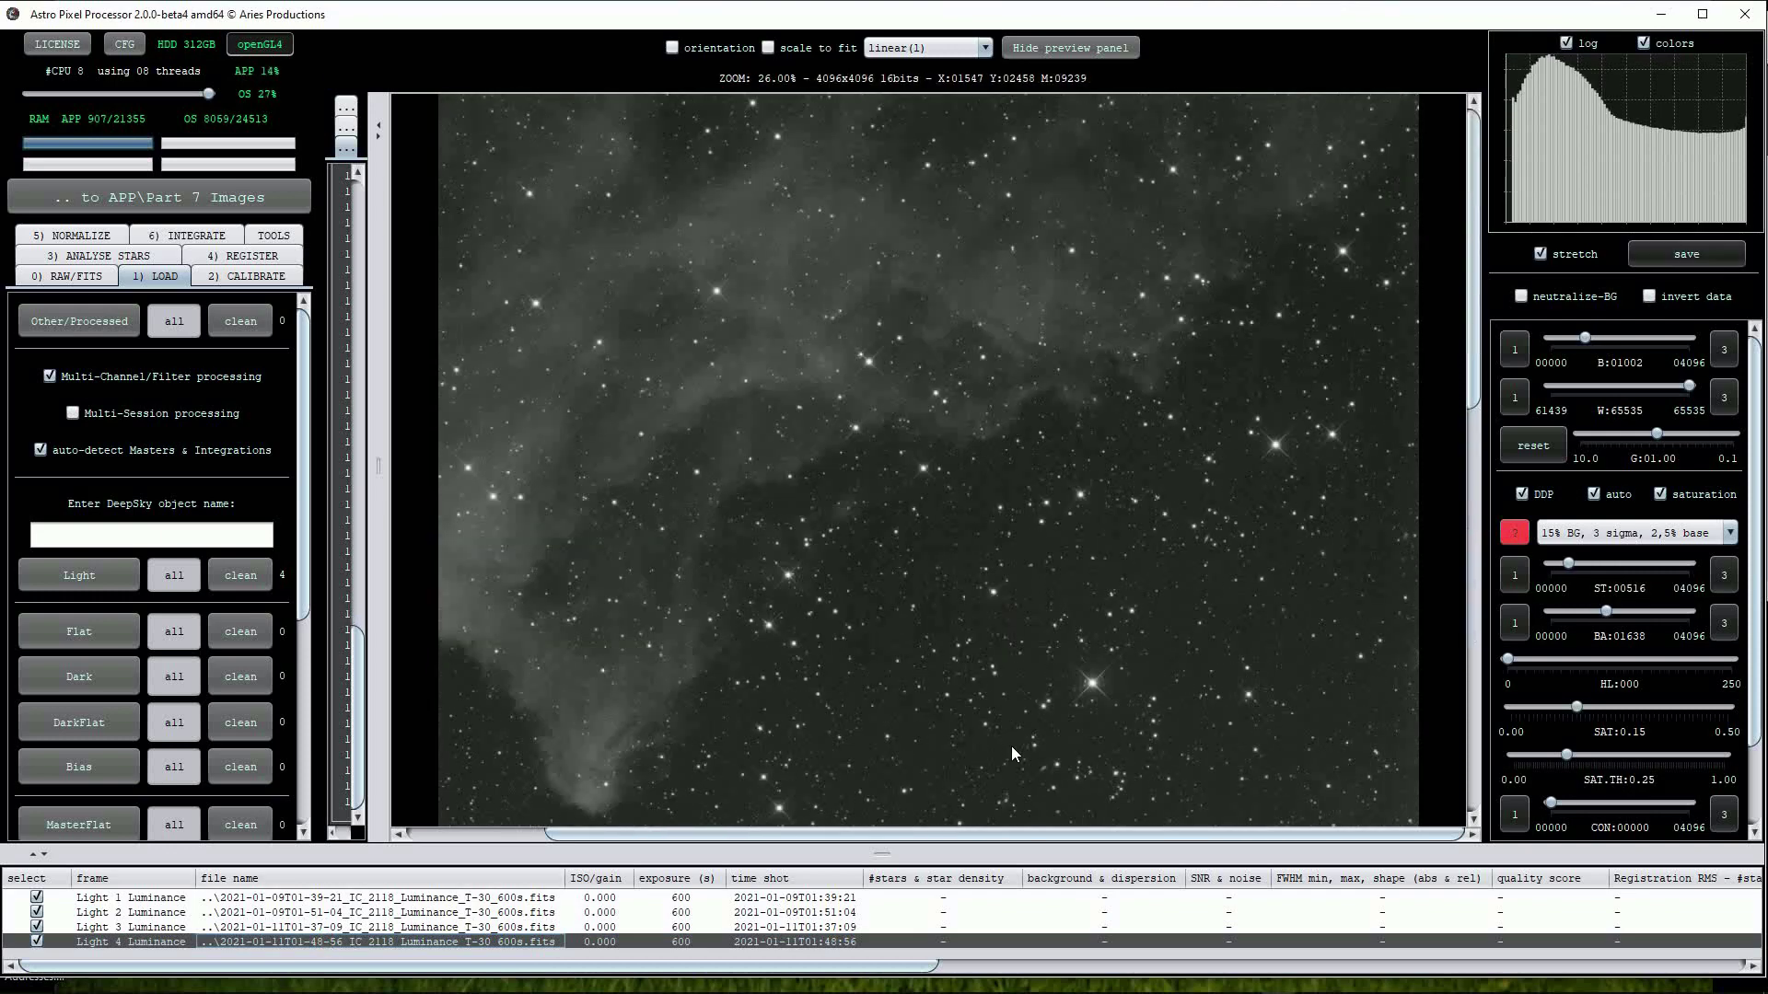
pyautogui.scroll(-2, 945, 541)
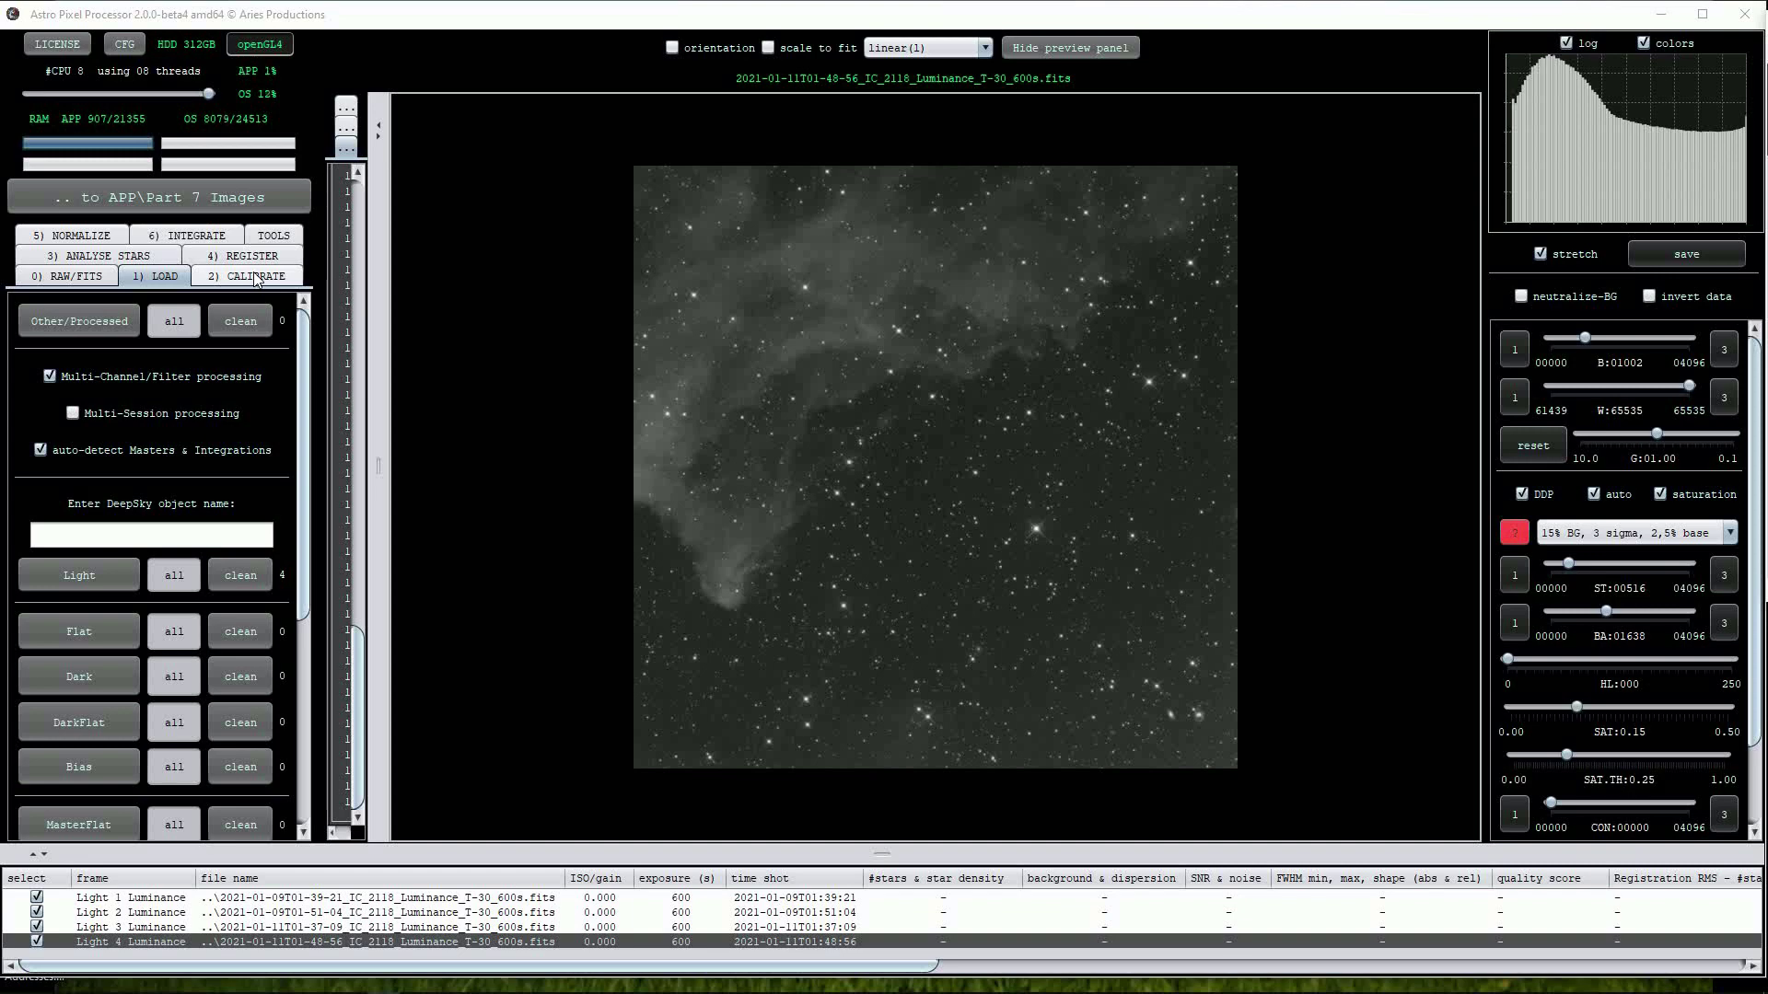
# Run star analysis on all four Luminance frames with the 500-star automatic target.
pyautogui.click(108, 258)
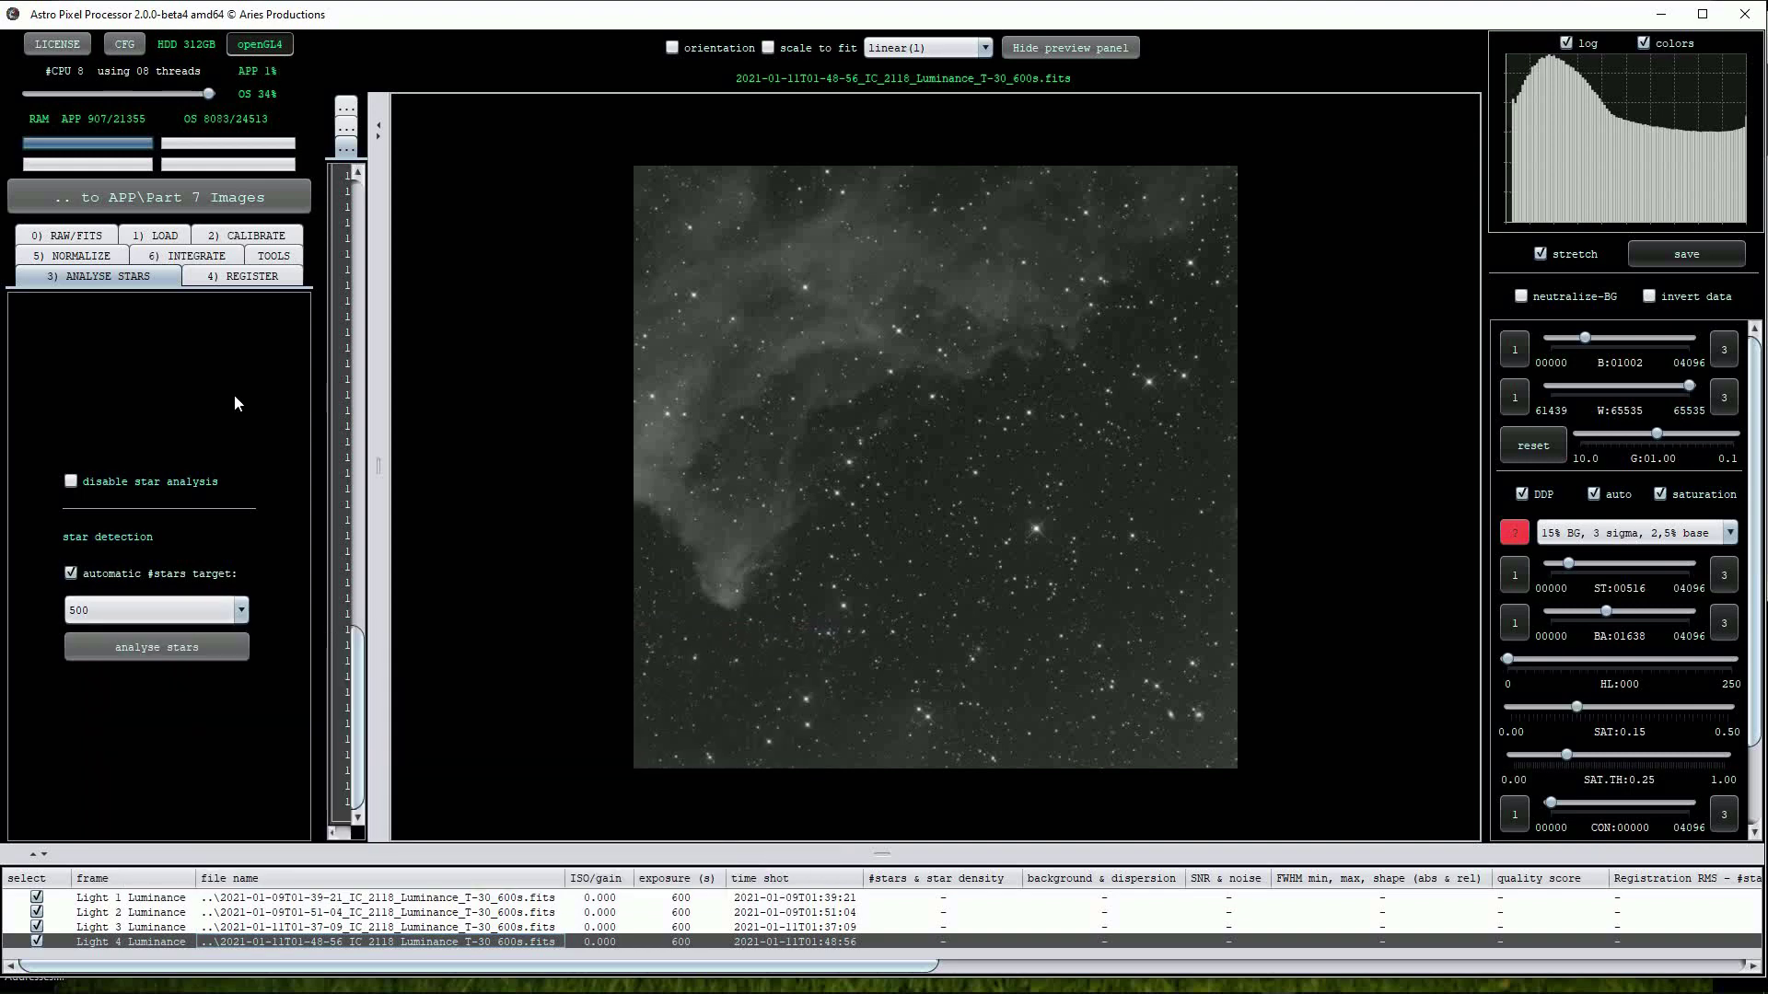
pyautogui.click(168, 647)
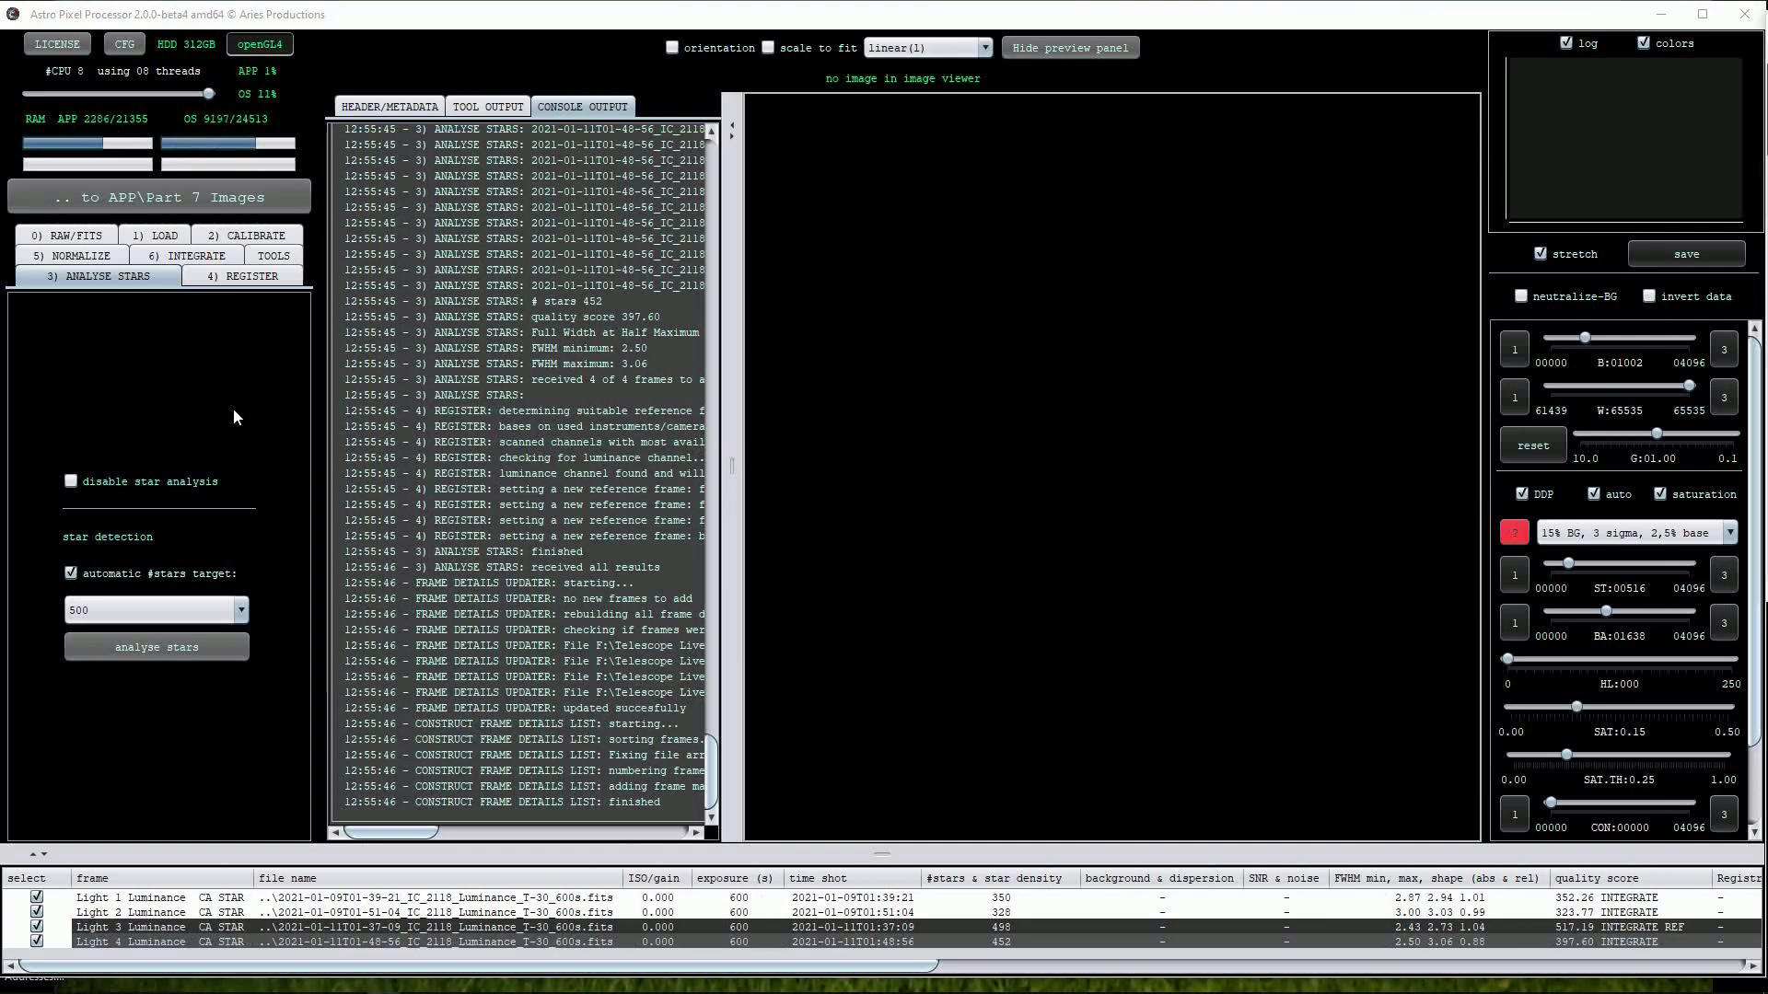
# Switch the 4) REGISTER registration mode to mosaic.
pyautogui.click(243, 277)
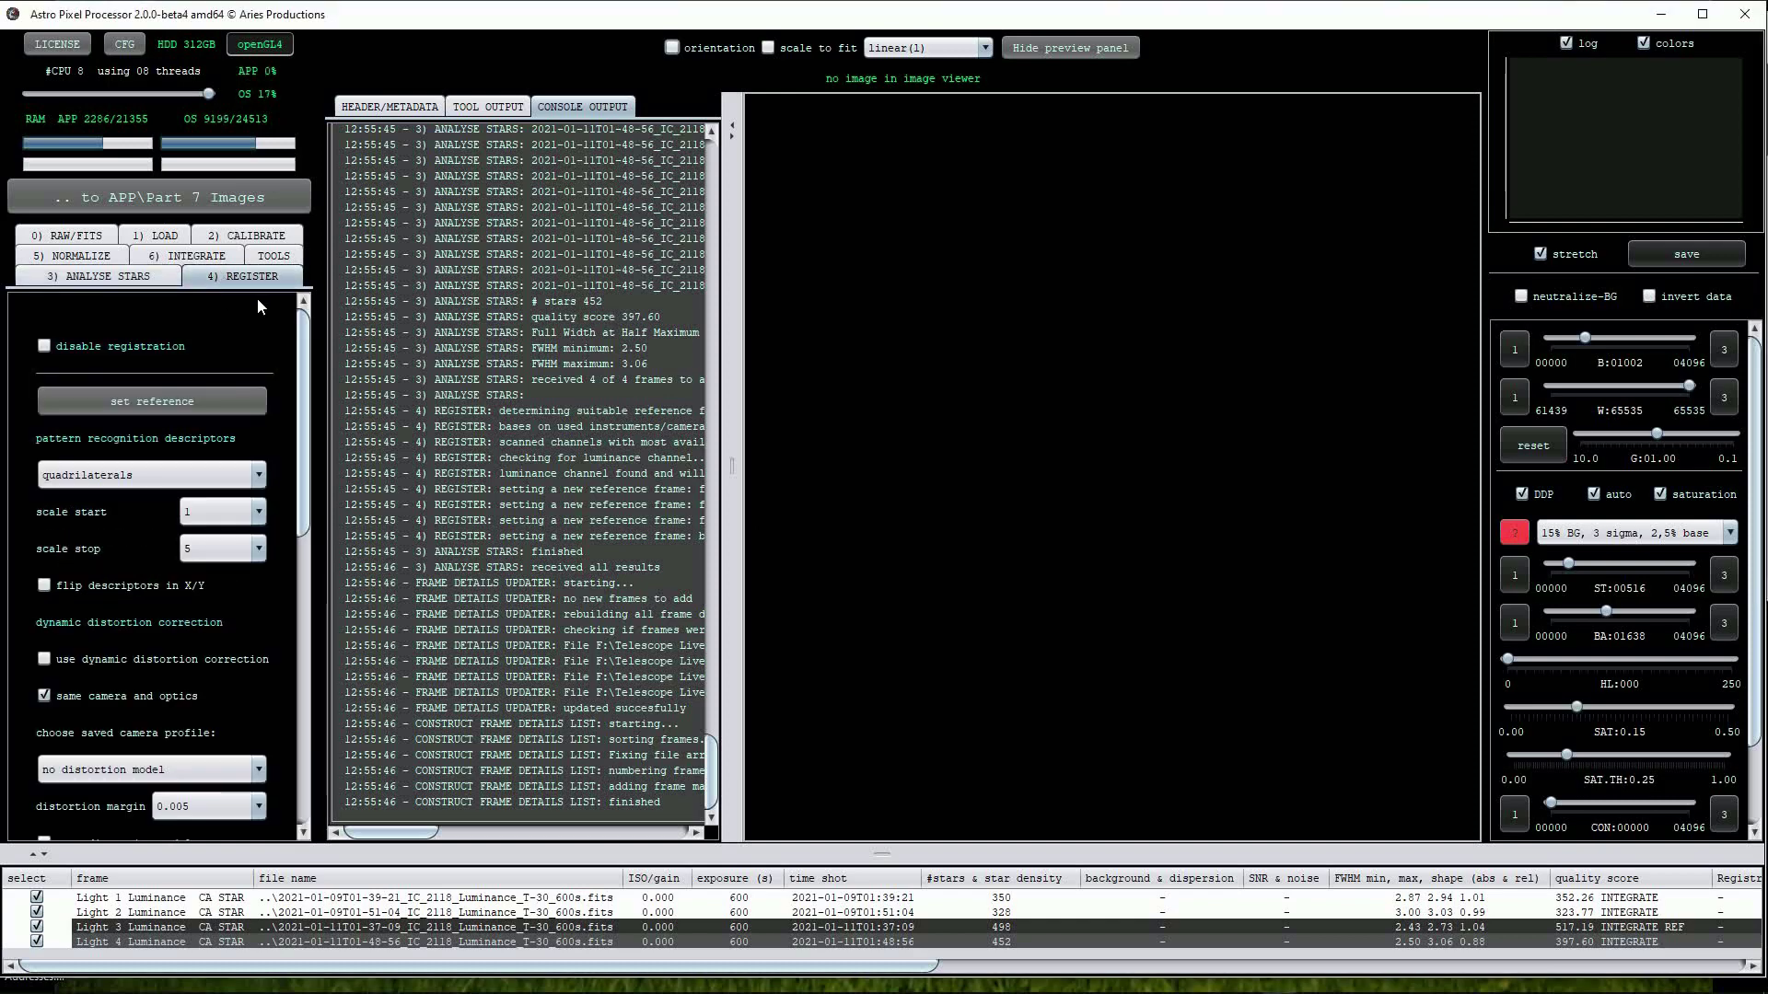
pyautogui.moveTo(305, 424); pyautogui.dragTo(306, 451)
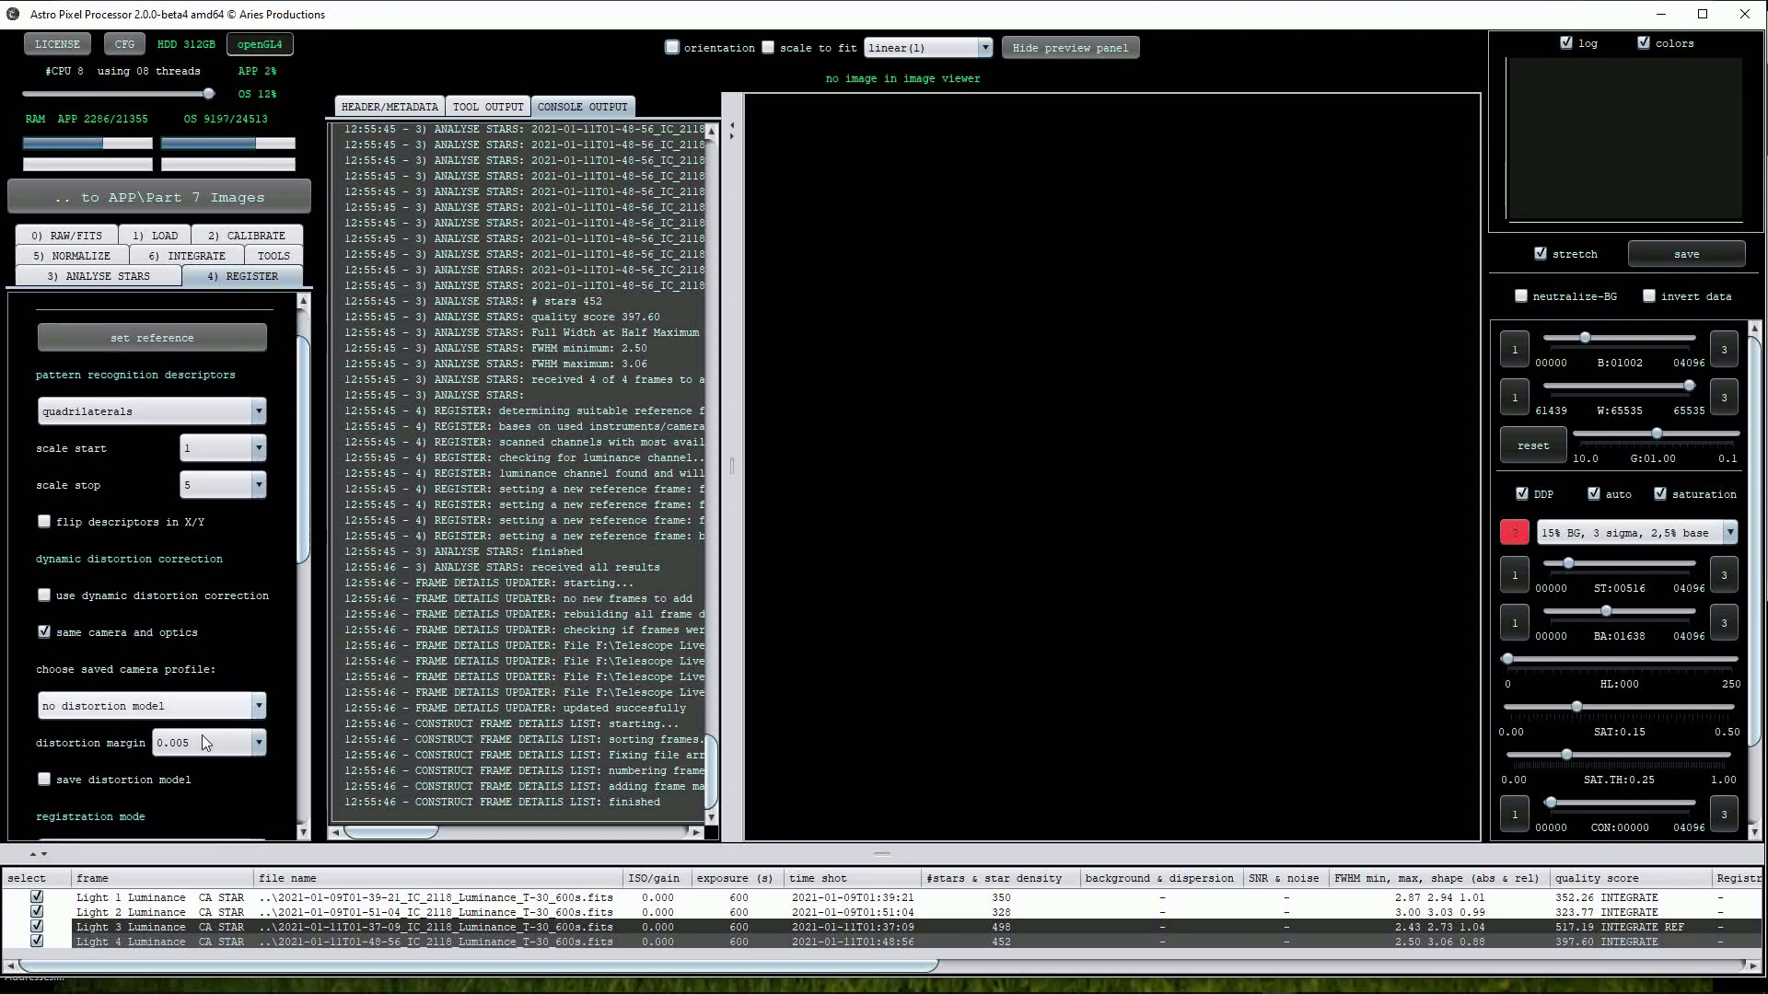
pyautogui.moveTo(305, 557); pyautogui.dragTo(311, 627)
pyautogui.scroll(-4, 311, 636)
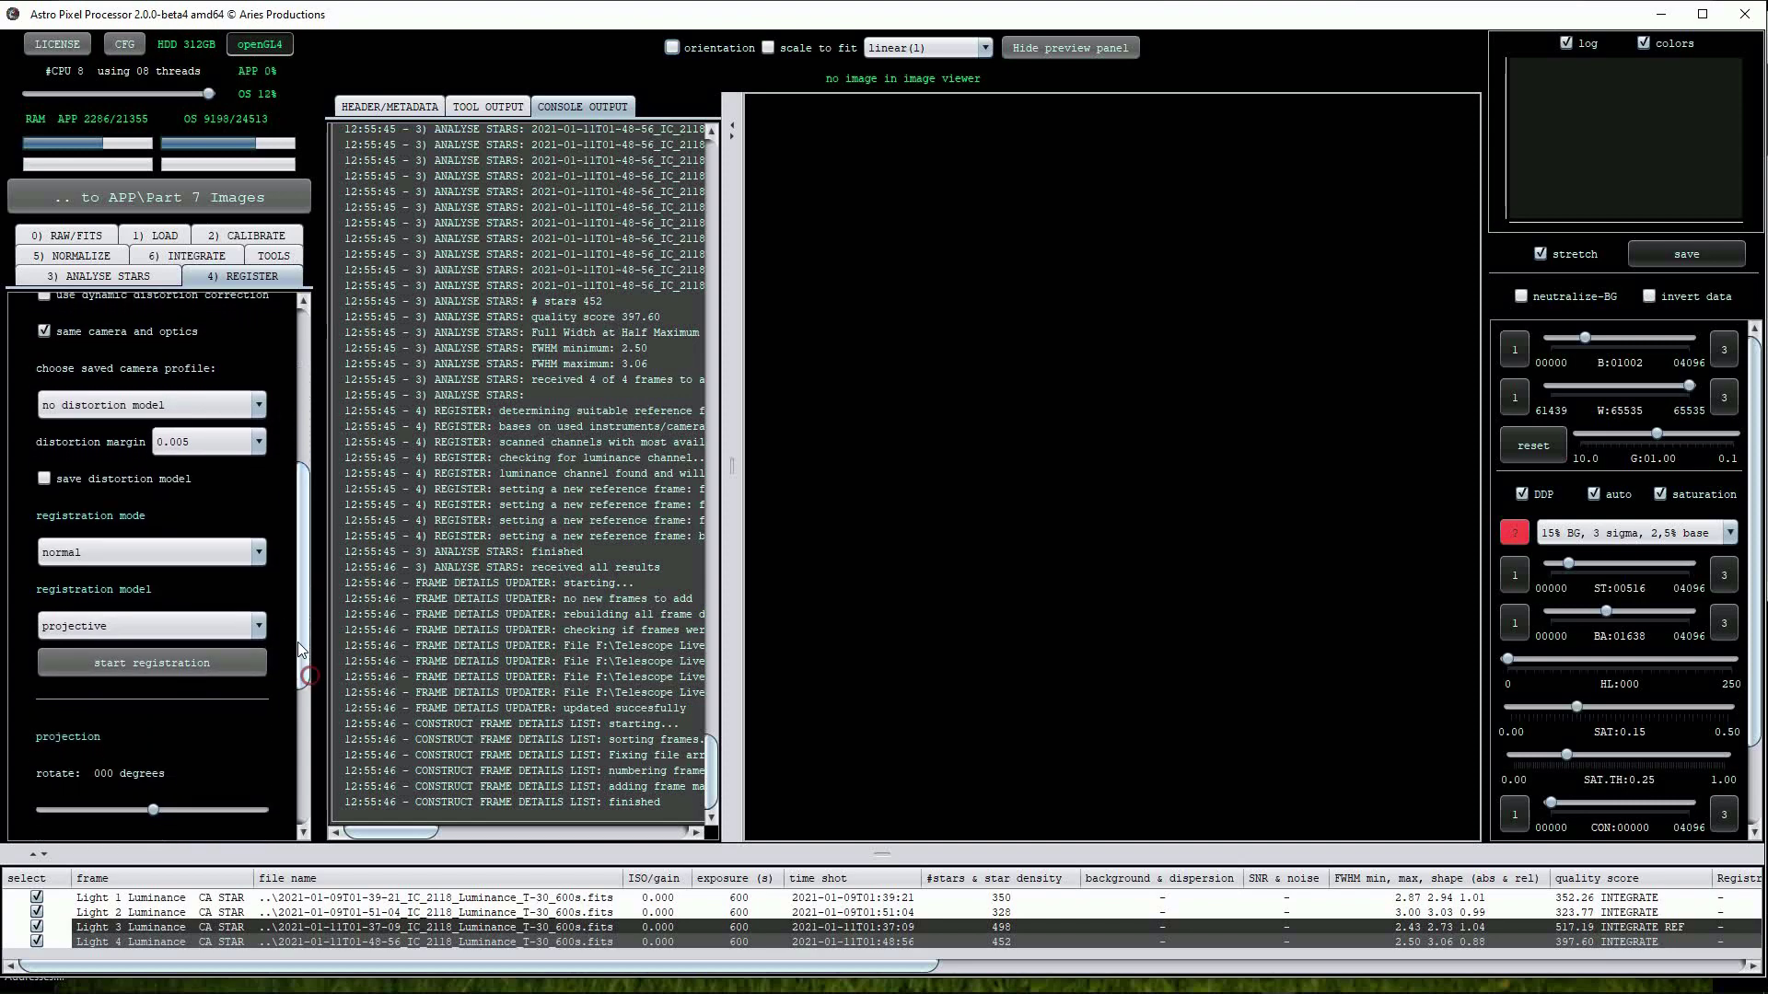
pyautogui.click(258, 553)
pyautogui.click(108, 597)
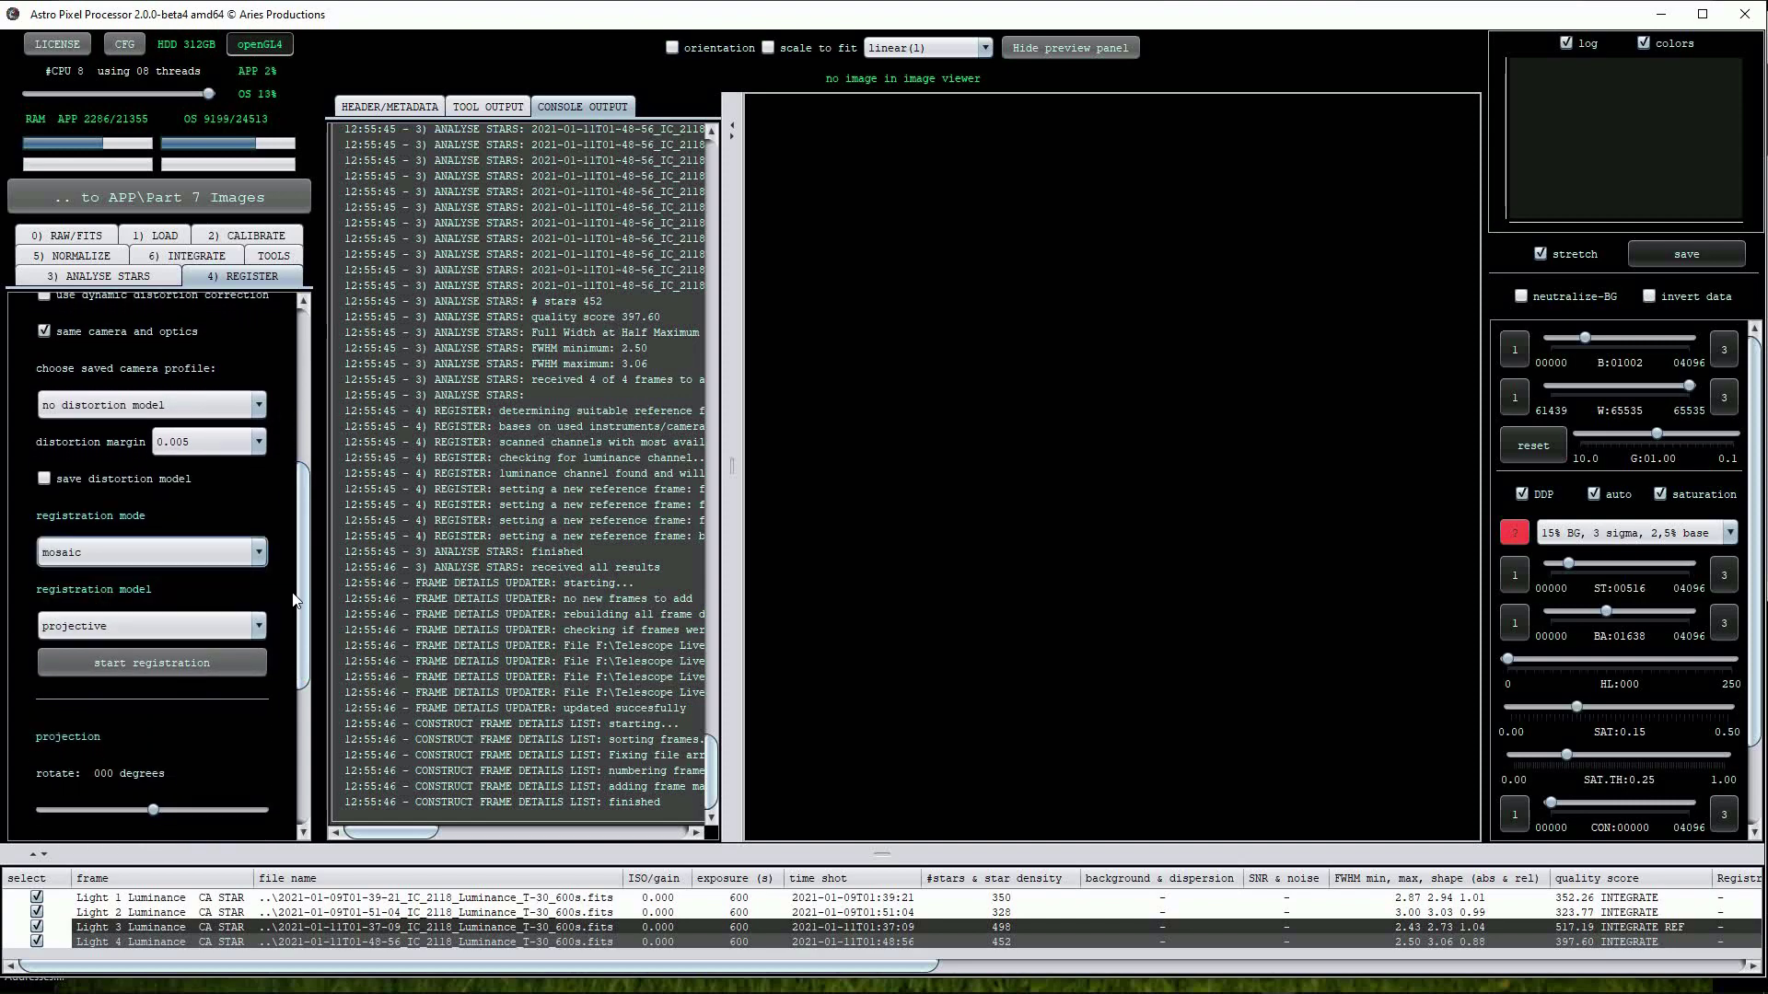
pyautogui.moveTo(304, 589); pyautogui.dragTo(315, 716)
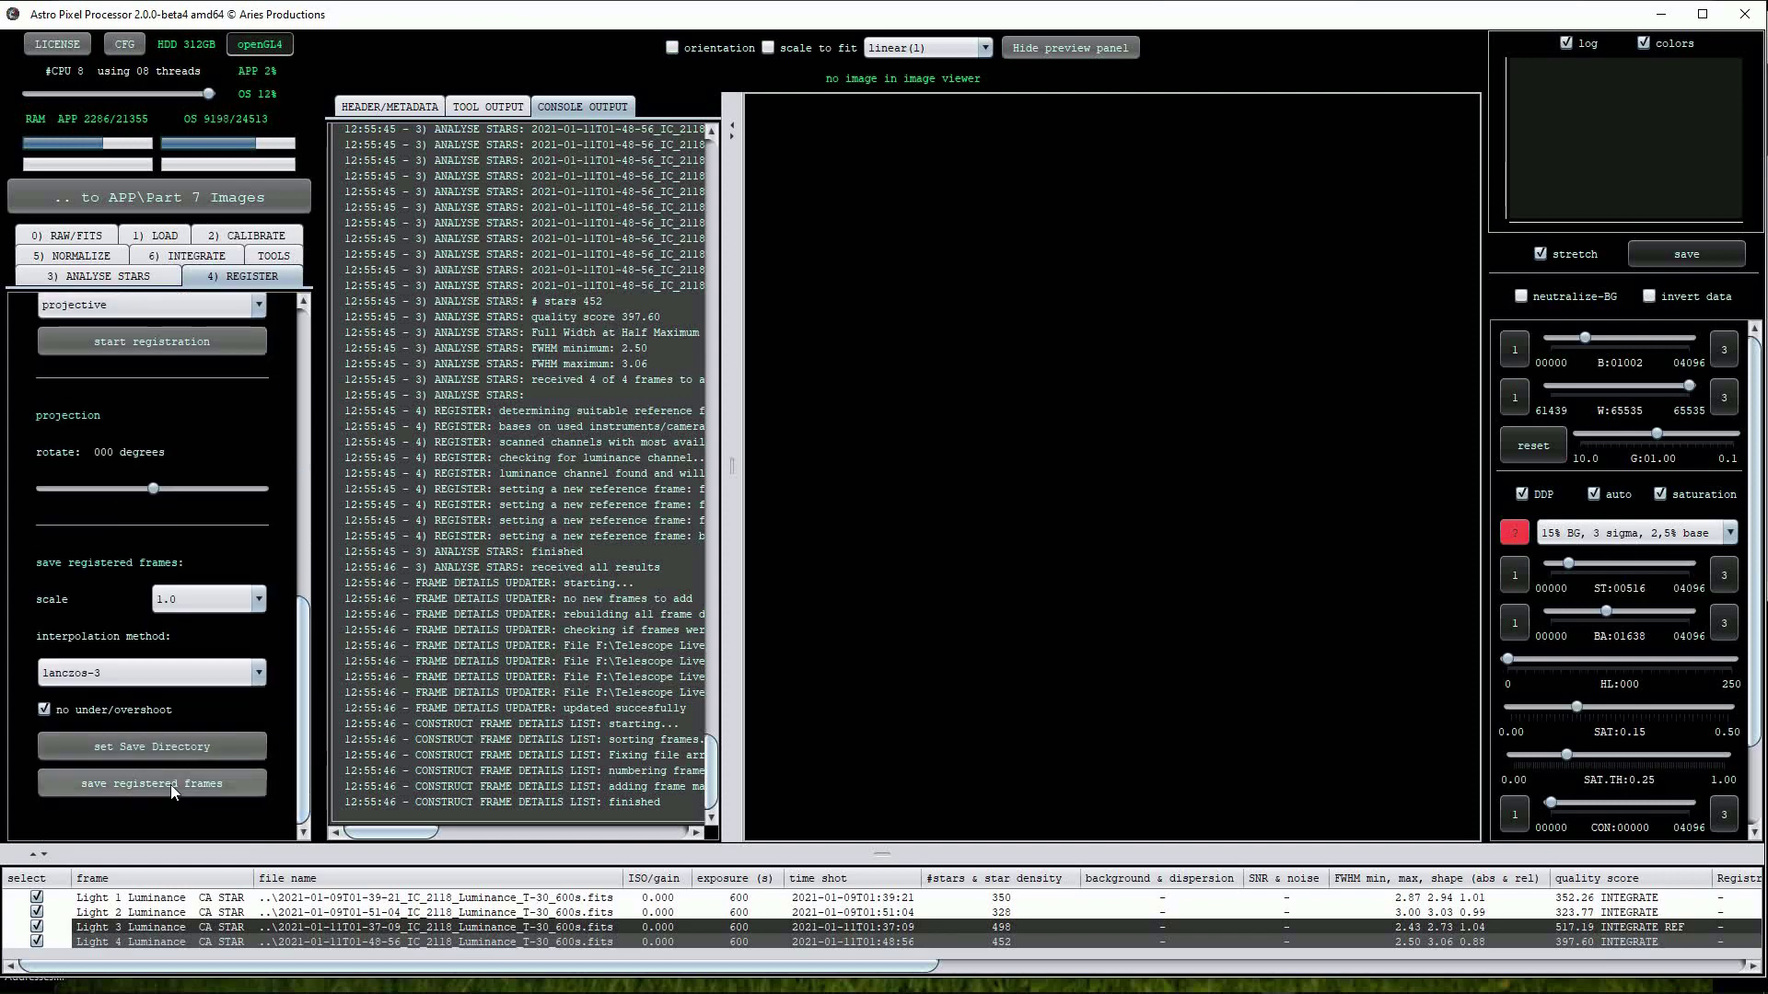
pyautogui.scroll(1, 190, 516)
# Run mosaic registration keeping same camera and optics, enabling dynamic distortion correction, then dismiss the failure warning.
pyautogui.click(151, 409)
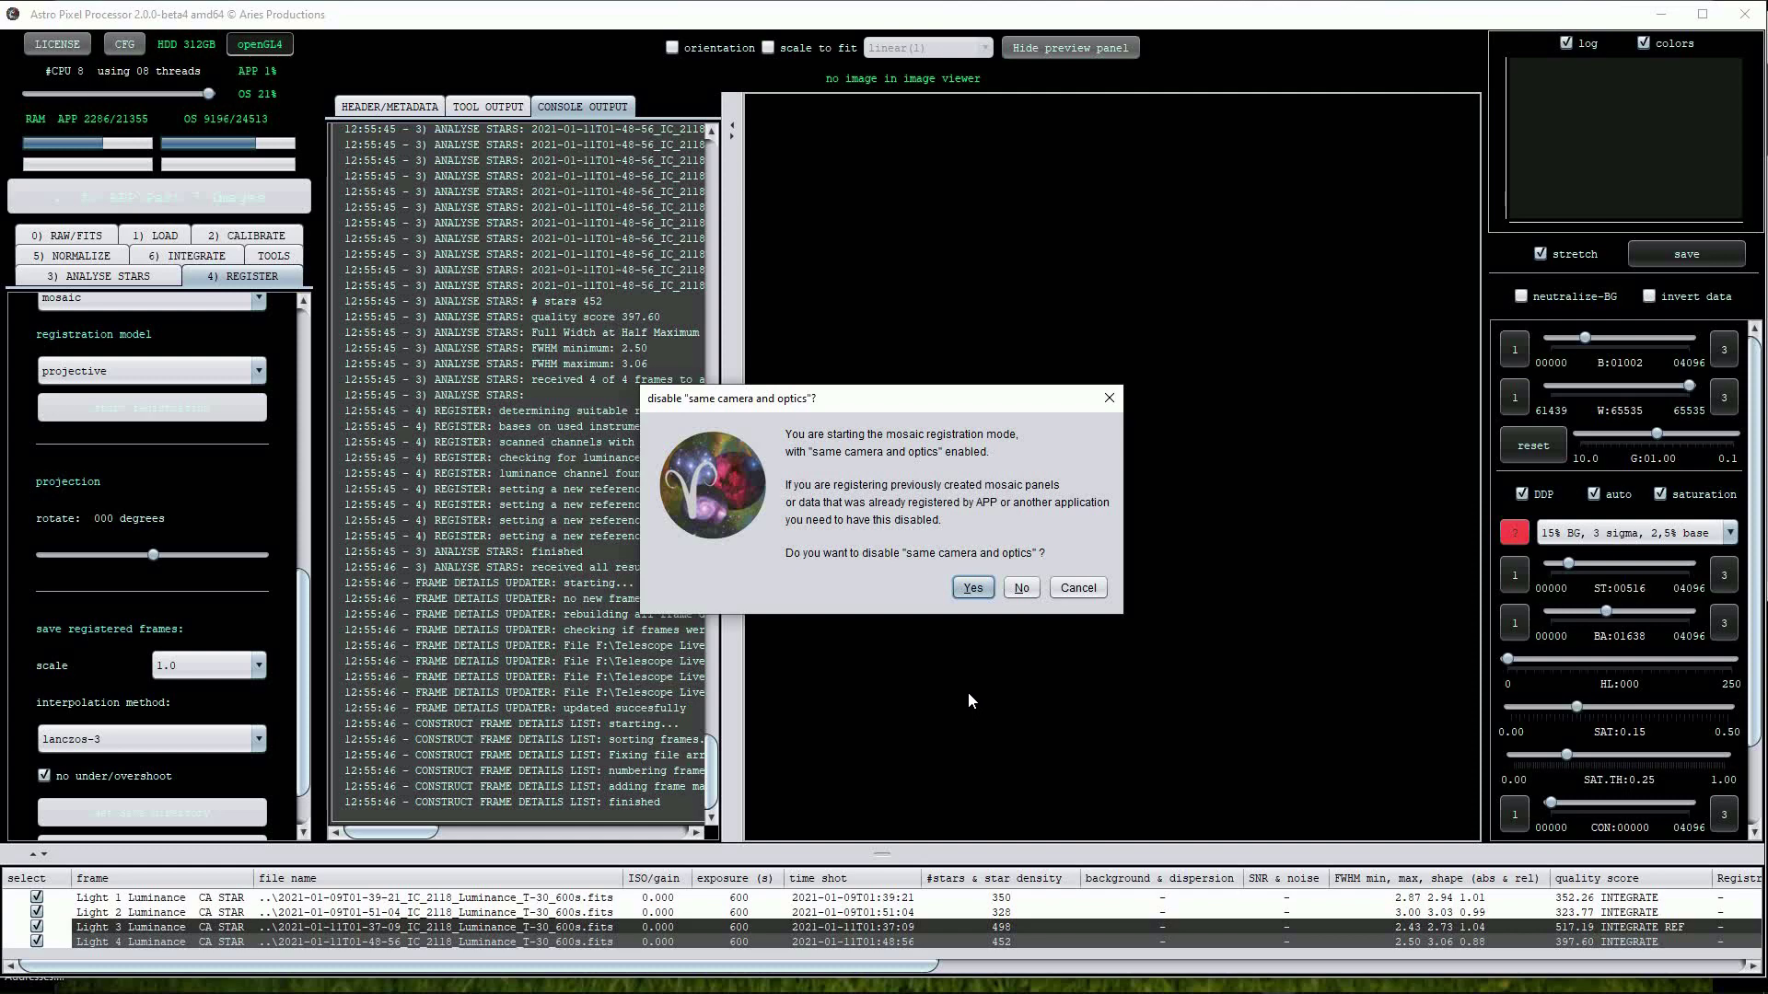
pyautogui.click(1022, 590)
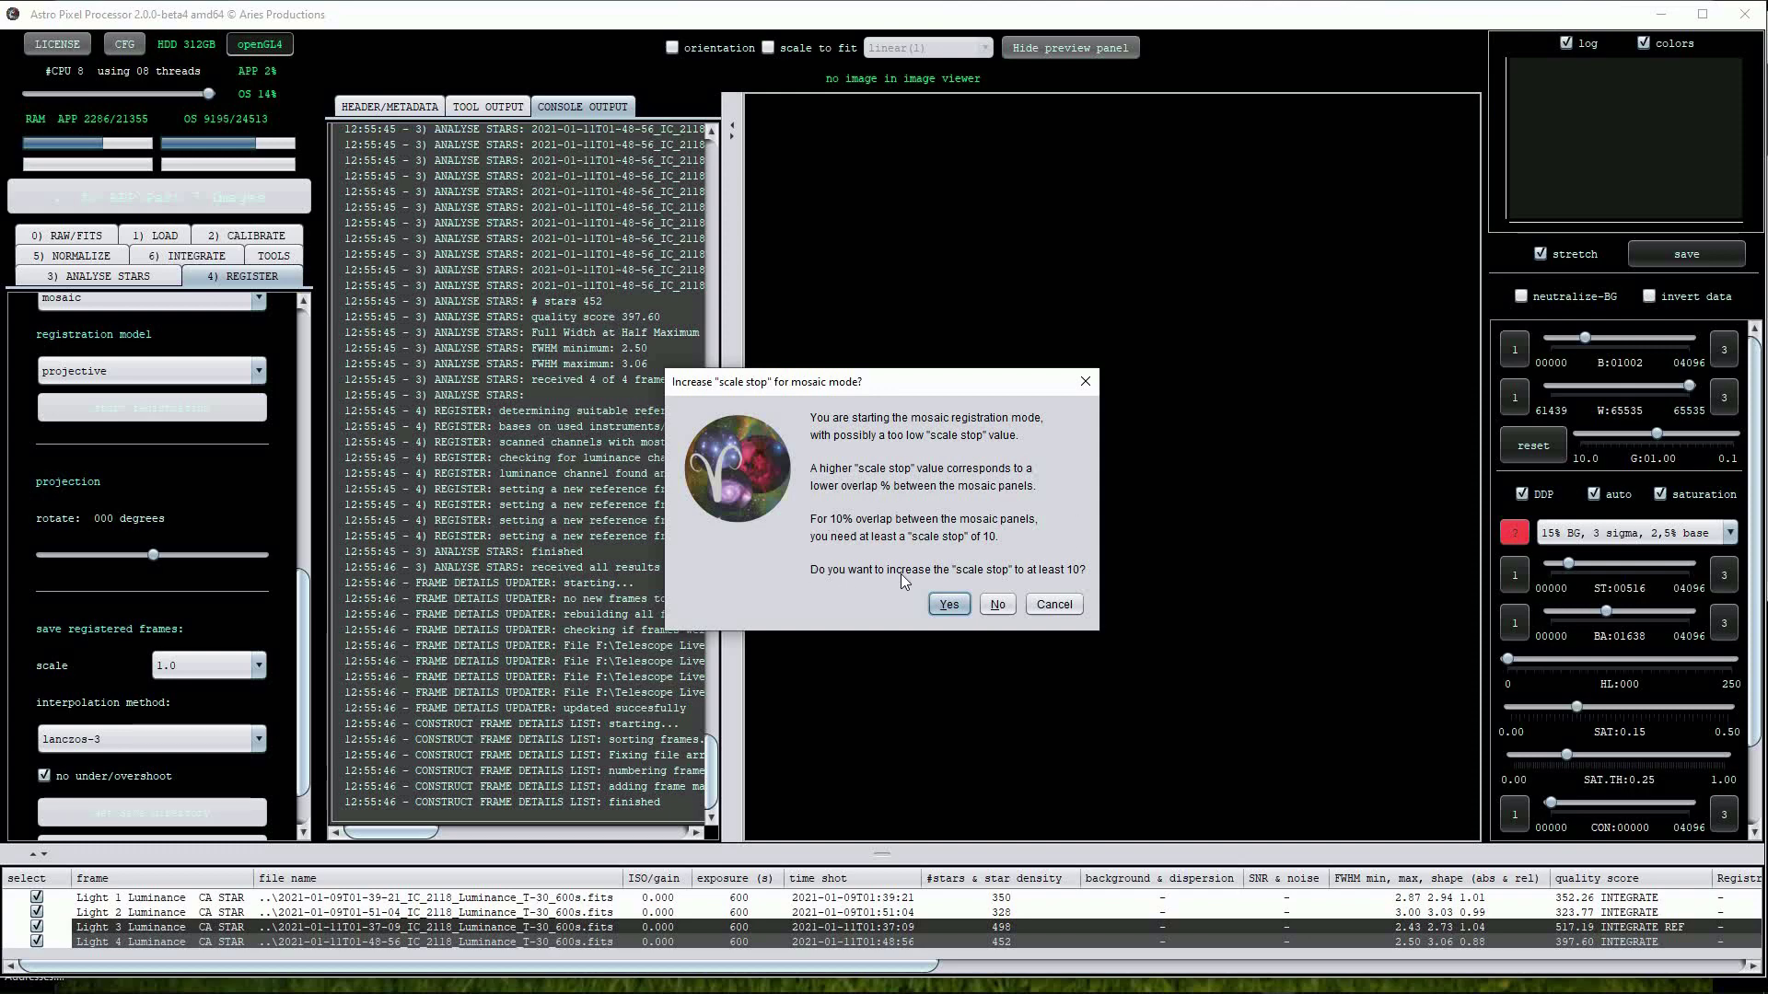
pyautogui.click(948, 609)
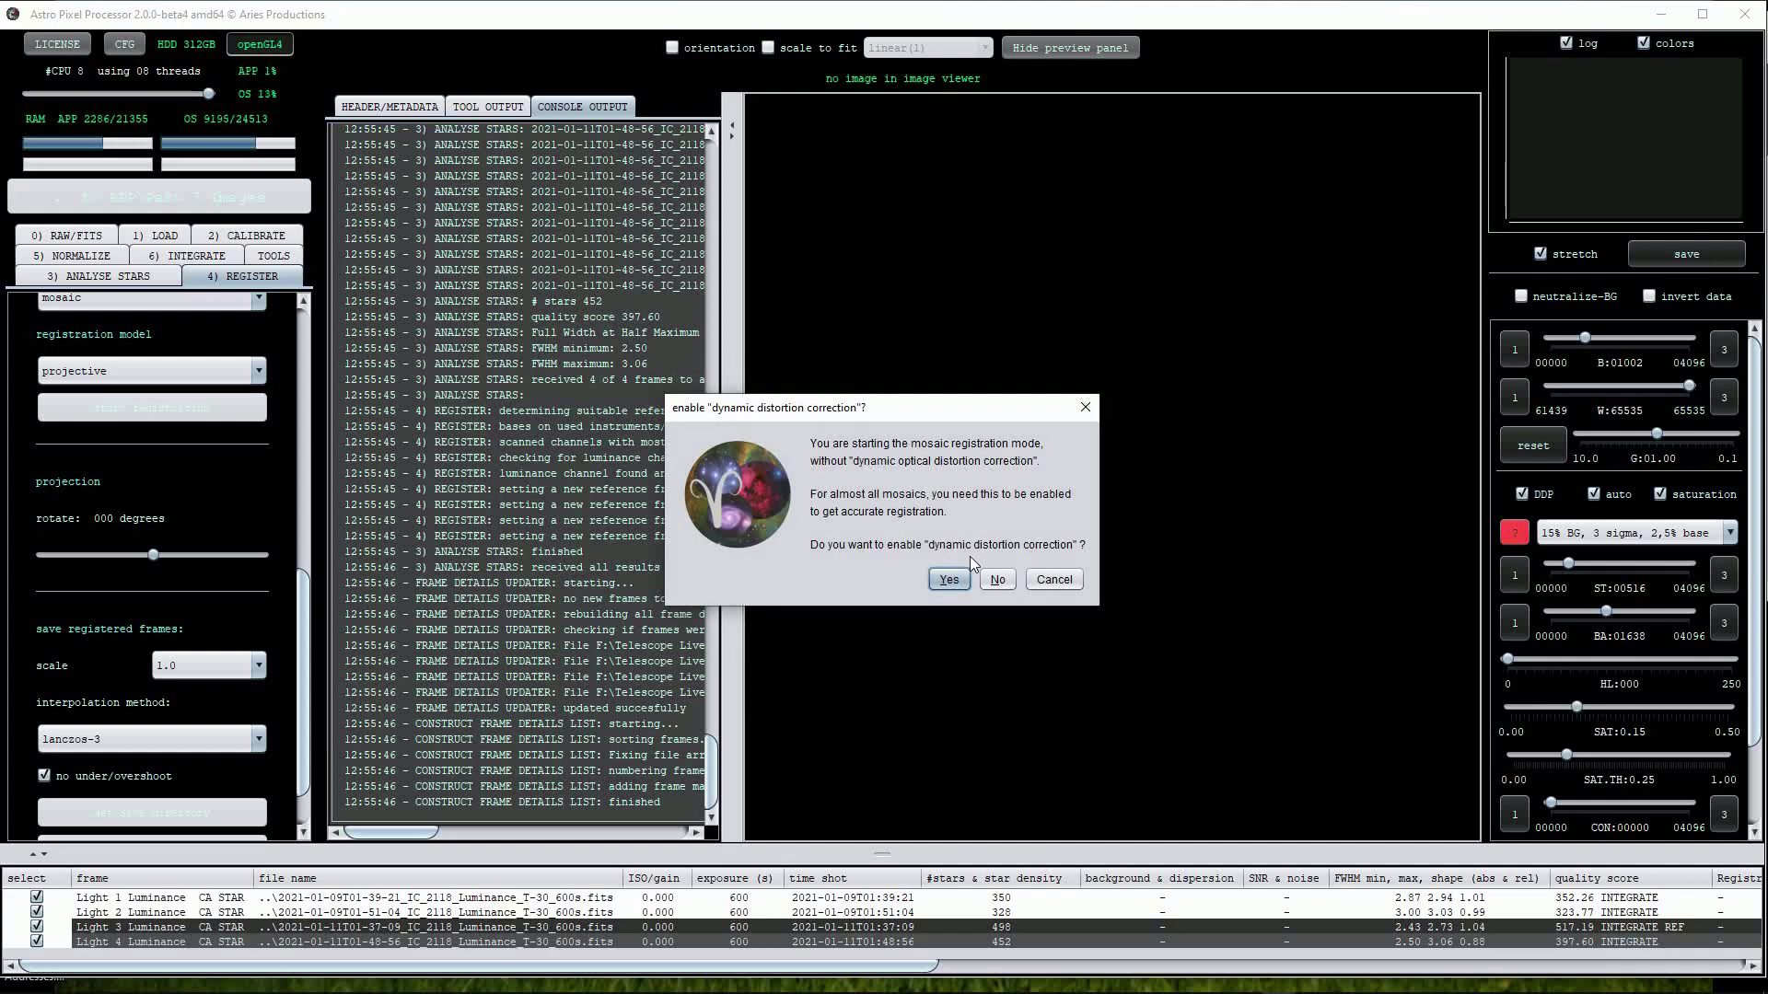
pyautogui.click(947, 580)
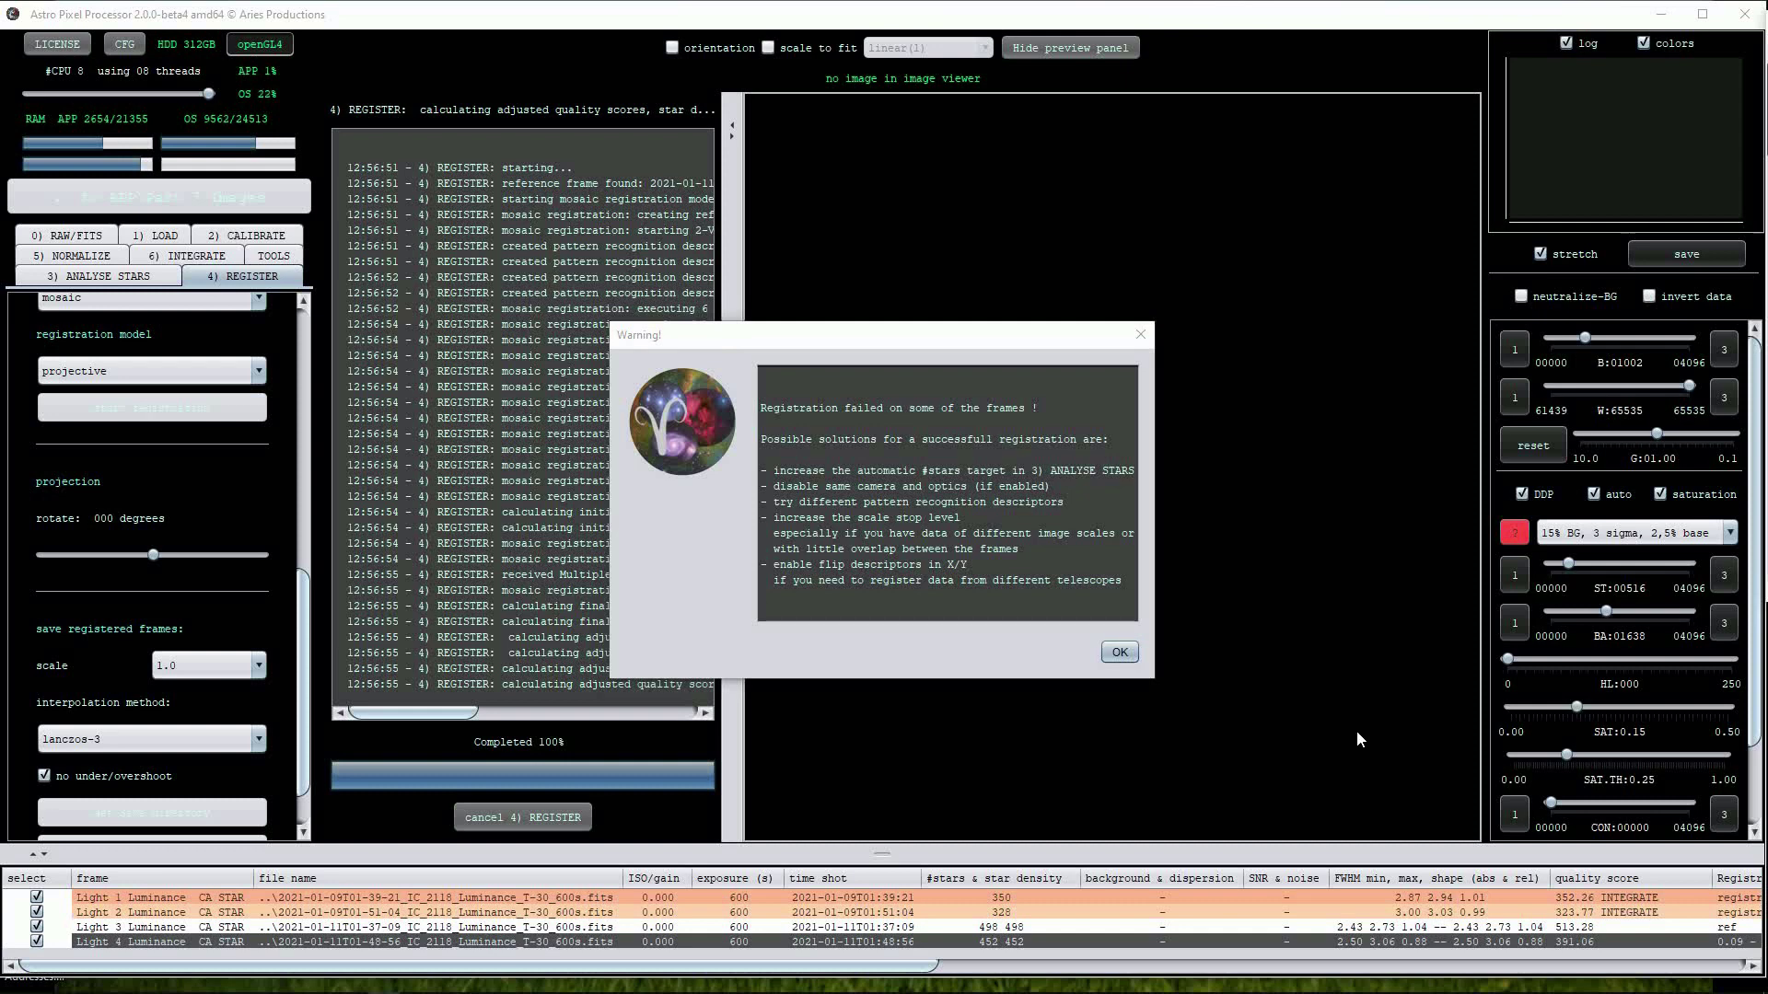
pyautogui.click(1120, 651)
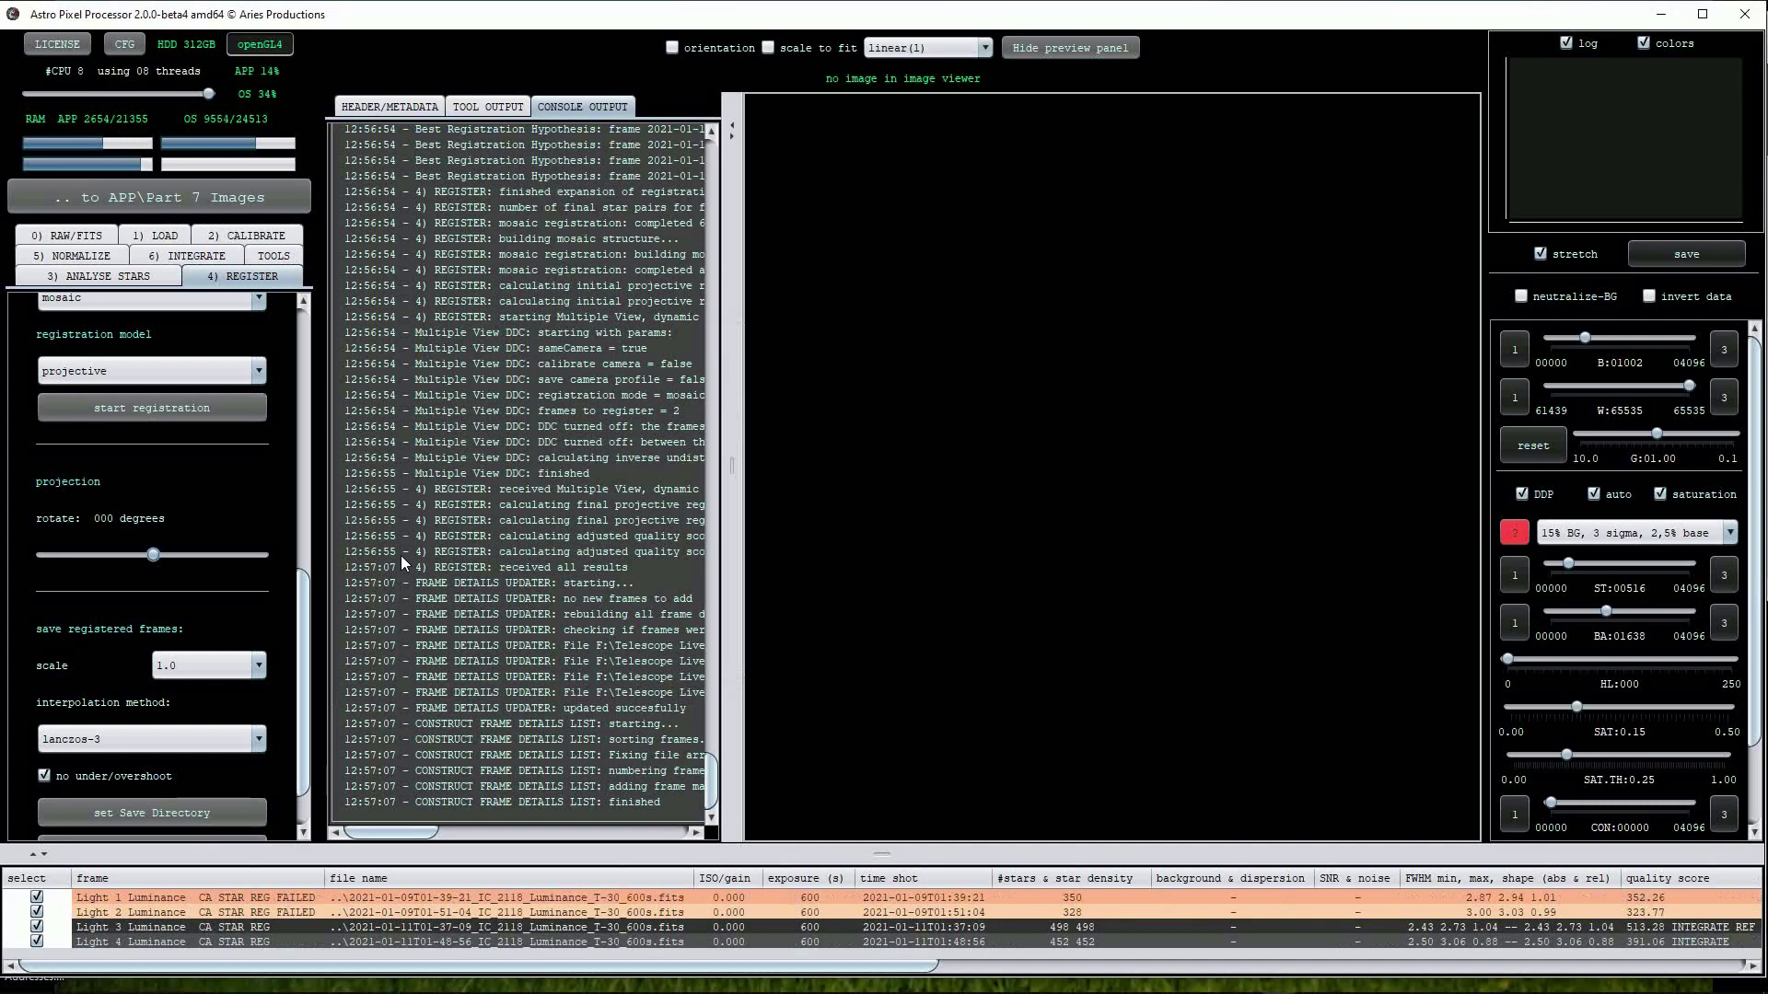
# Rerun star analysis on all four frames with a 1400-star target.
pyautogui.click(111, 278)
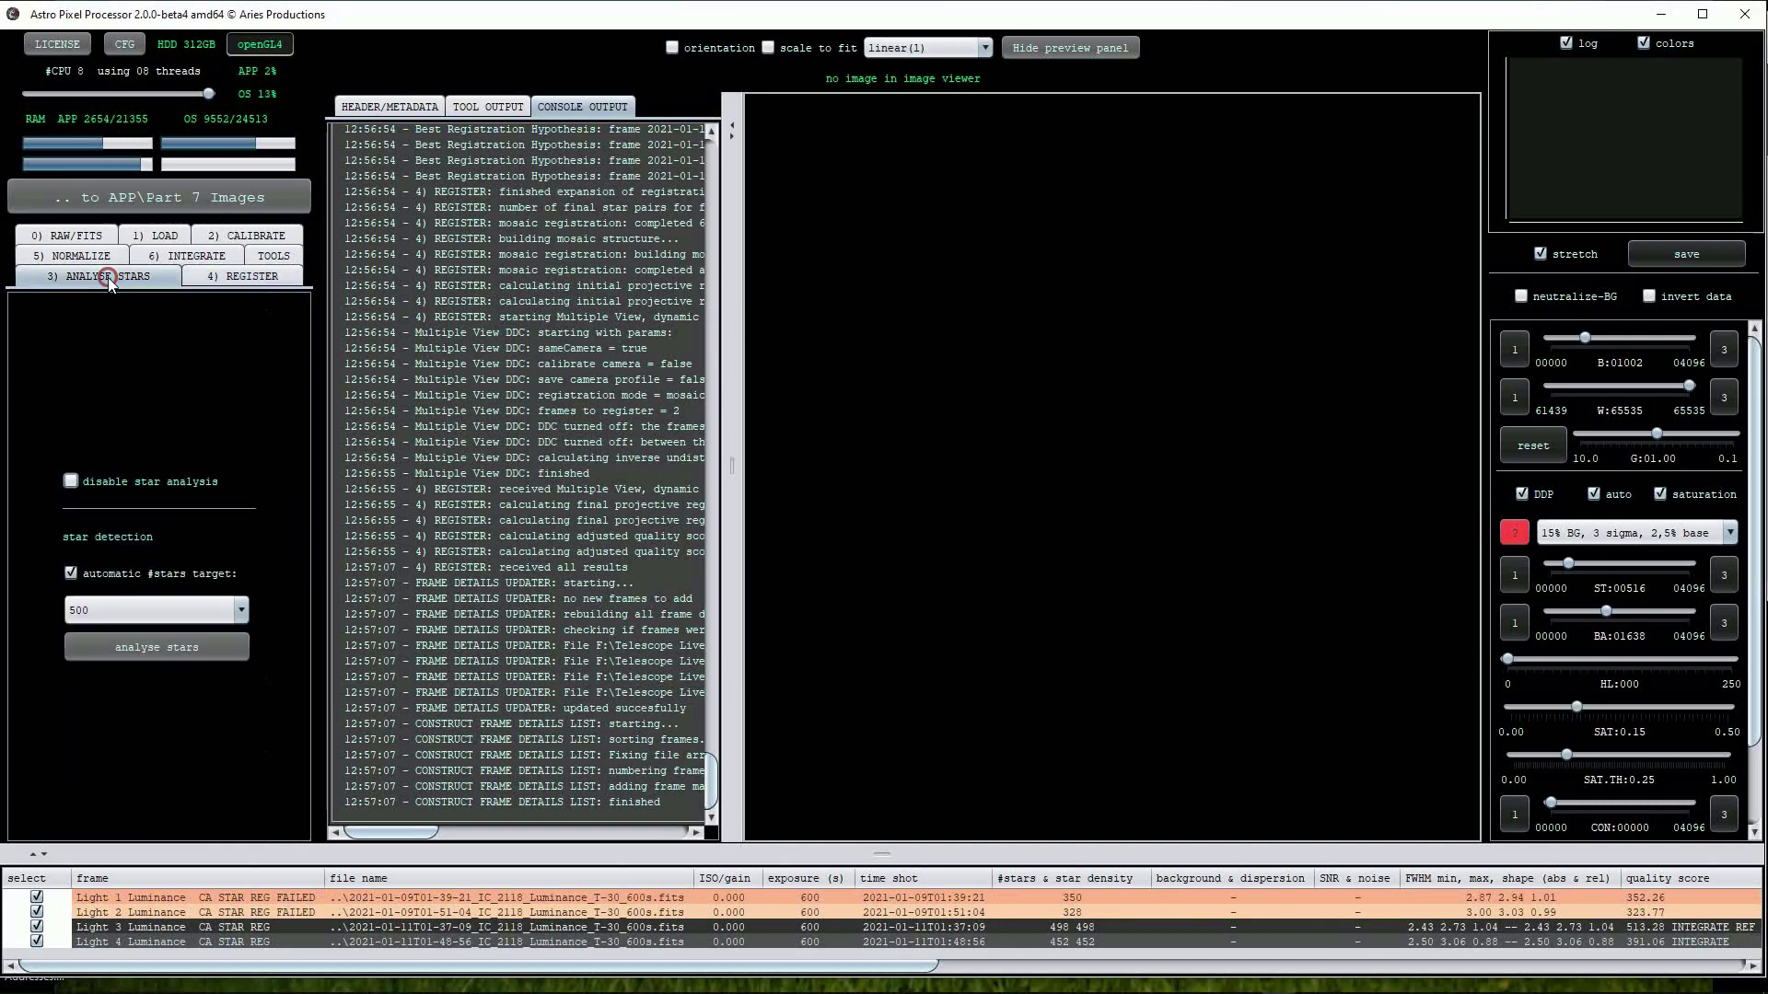
pyautogui.click(239, 610)
pyautogui.scroll(-5, 118, 710)
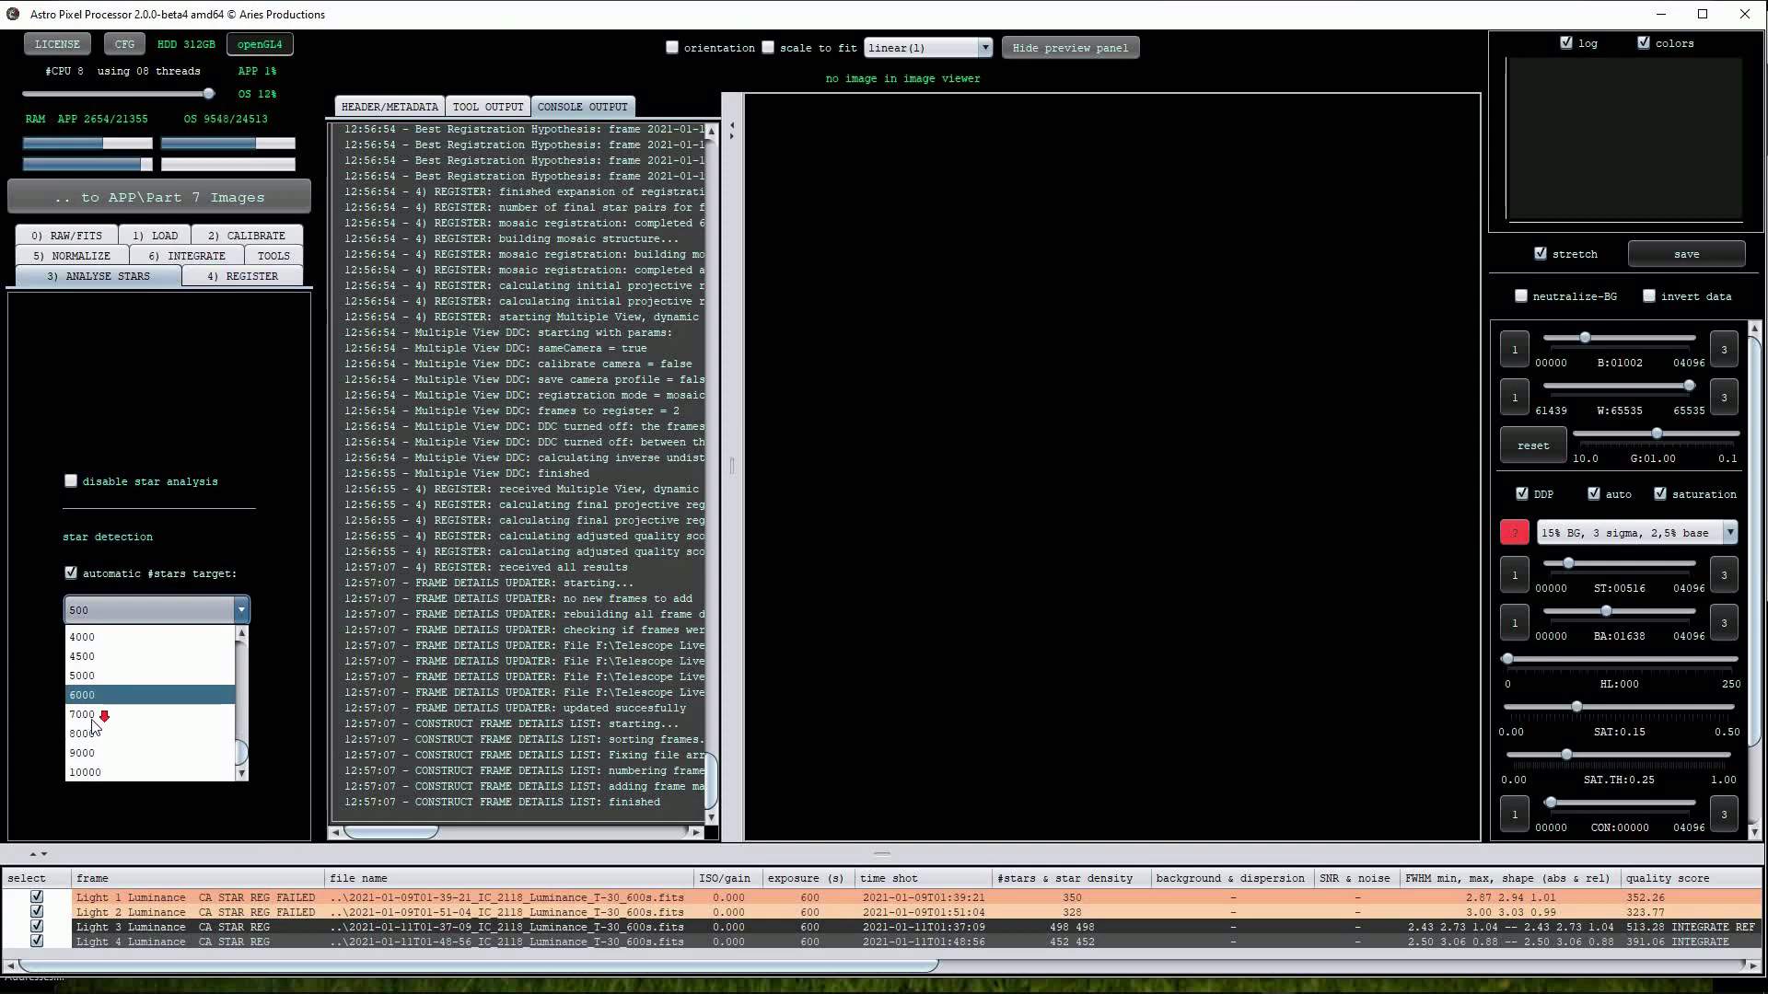
pyautogui.scroll(4, 95, 726)
pyautogui.click(90, 733)
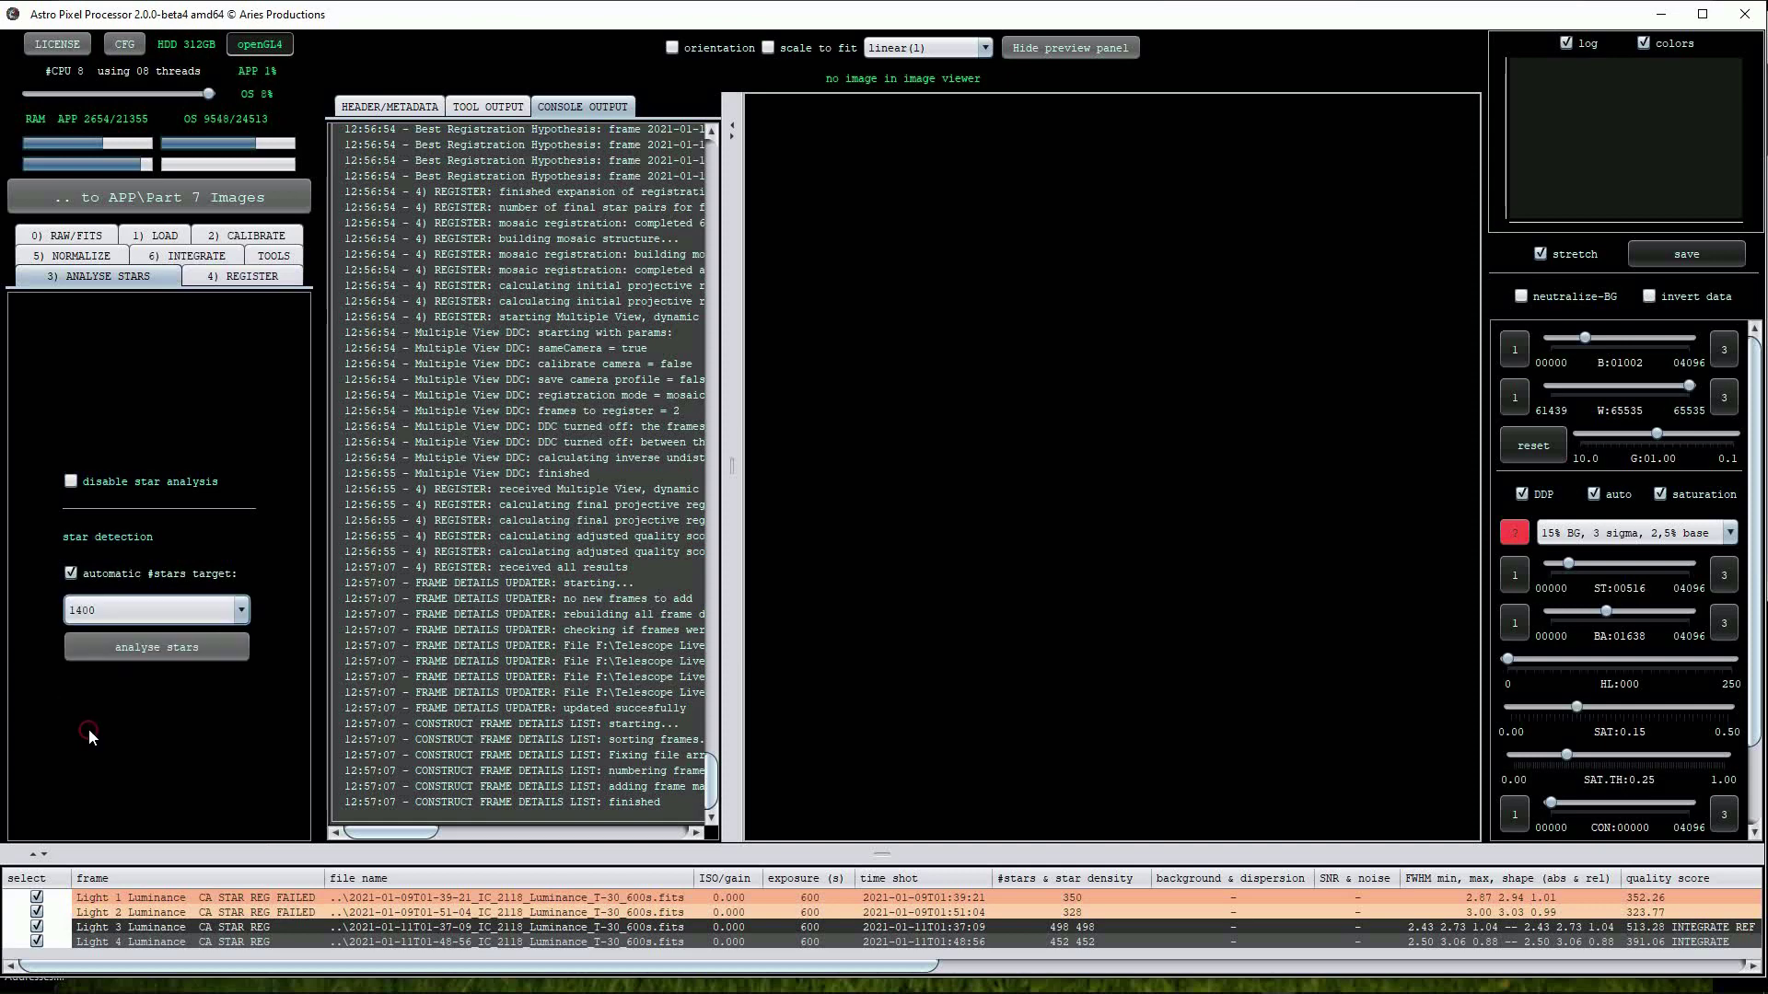
pyautogui.click(169, 645)
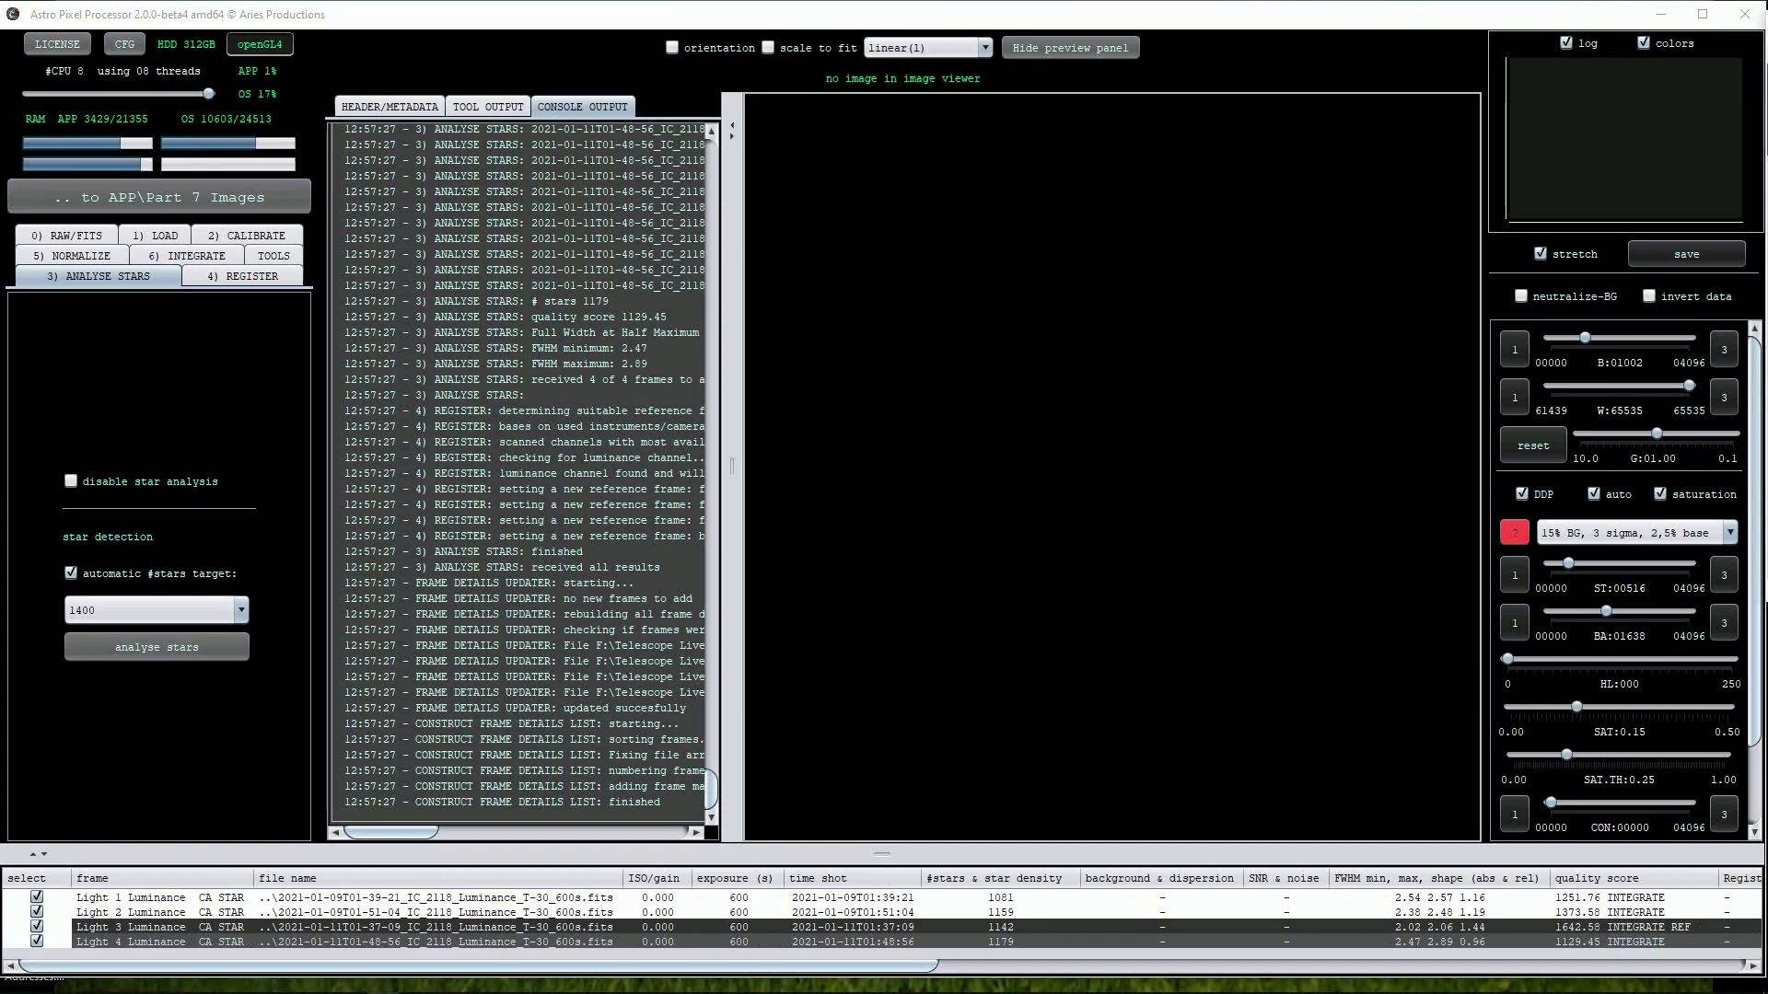
pyautogui.click(235, 278)
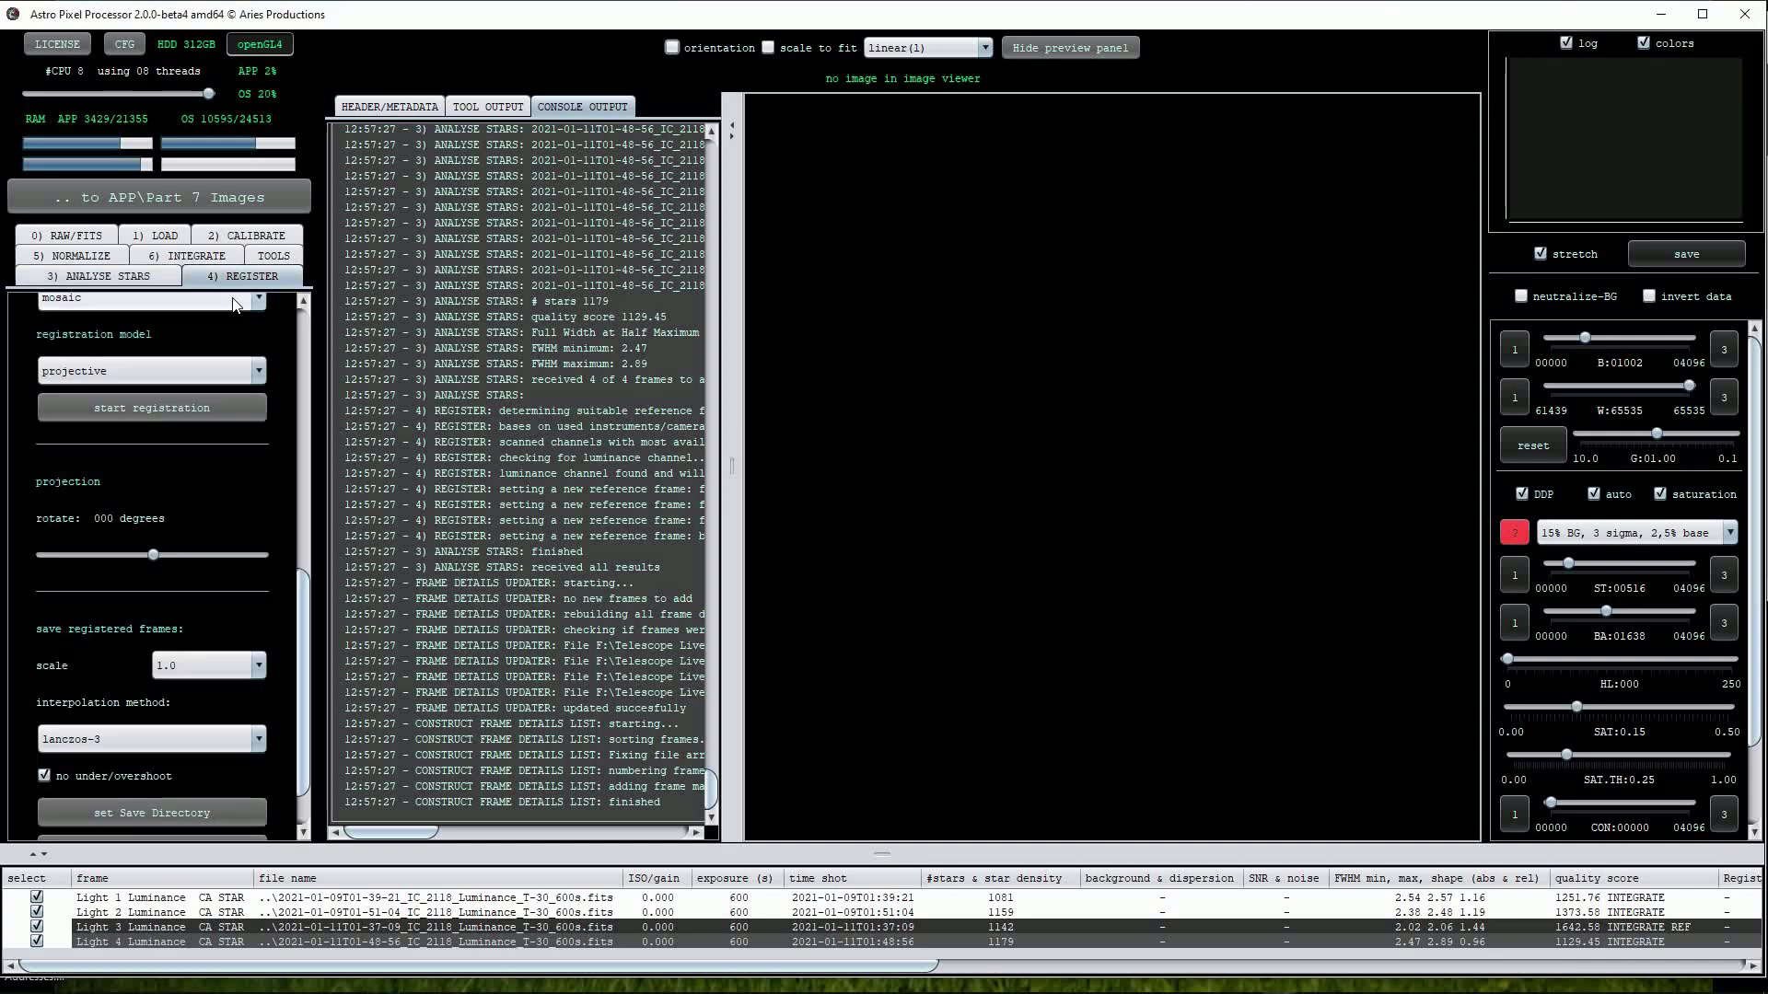
# Rerun the mosaic registration, confirming the camera-and-optics prompt, so all four frames register.
pyautogui.click(151, 408)
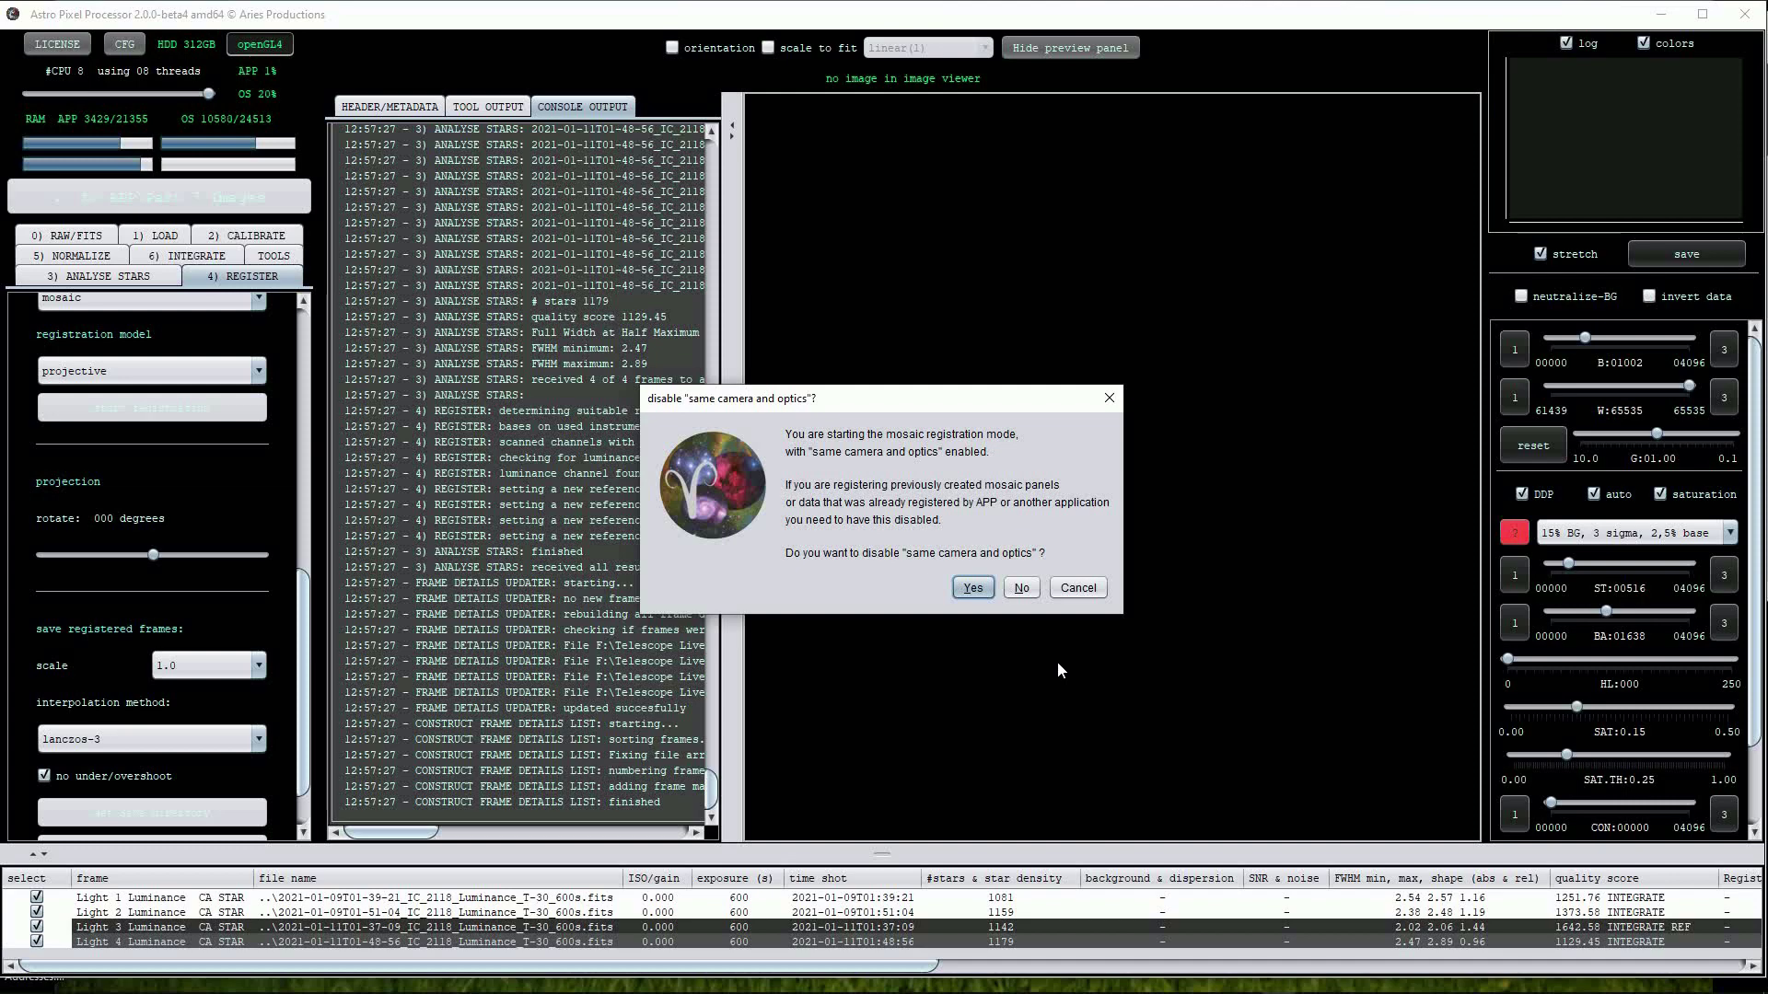
pyautogui.click(980, 593)
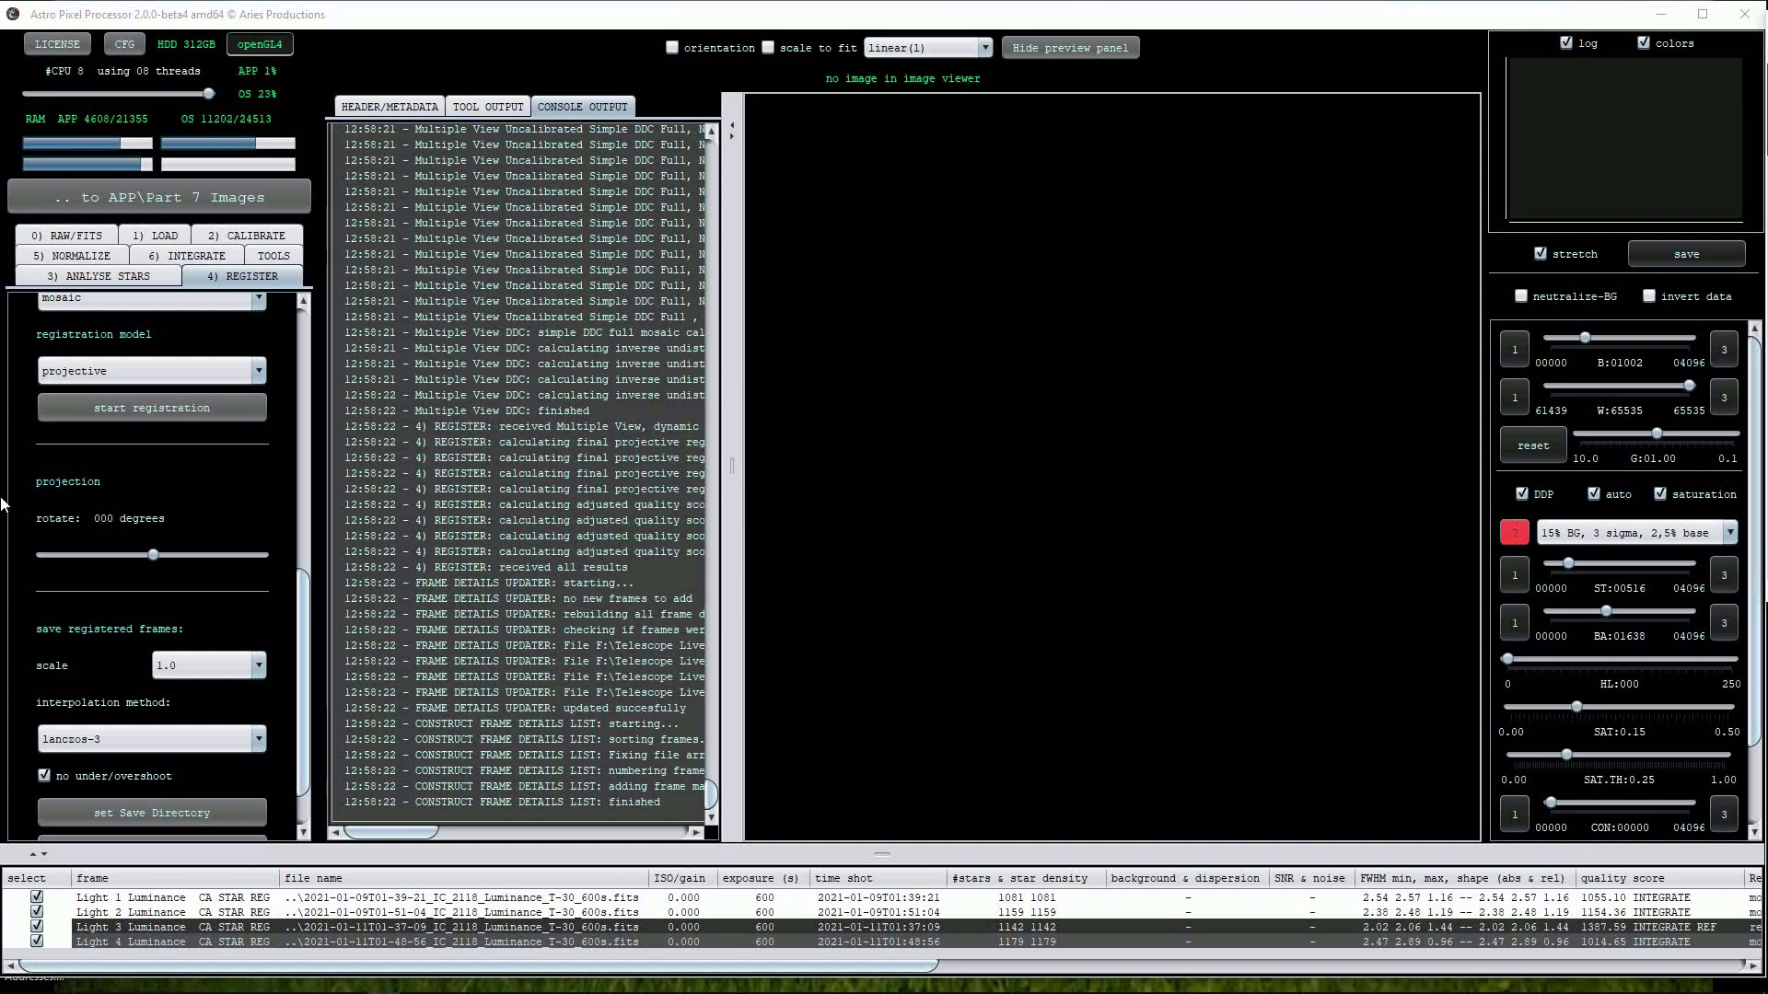
pyautogui.scroll(2, 22, 362)
pyautogui.click(78, 256)
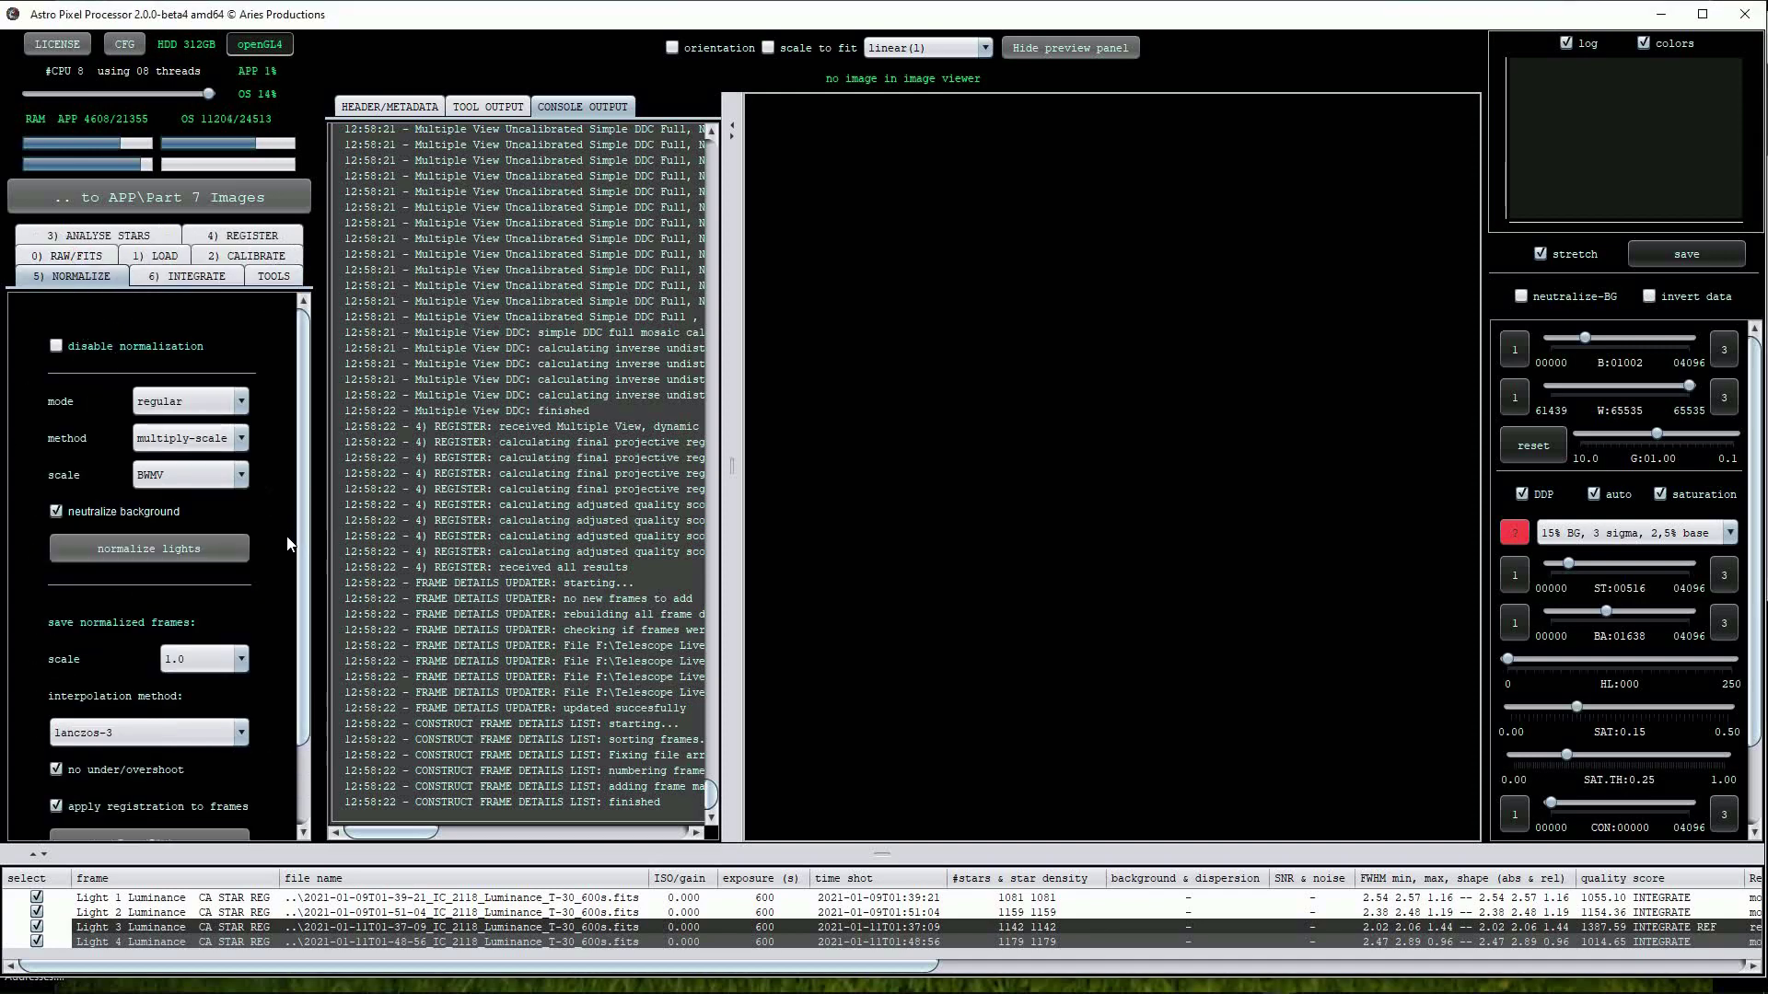
# Normalize the four registered light frames with the regular multiply-scale settings.
pyautogui.click(181, 552)
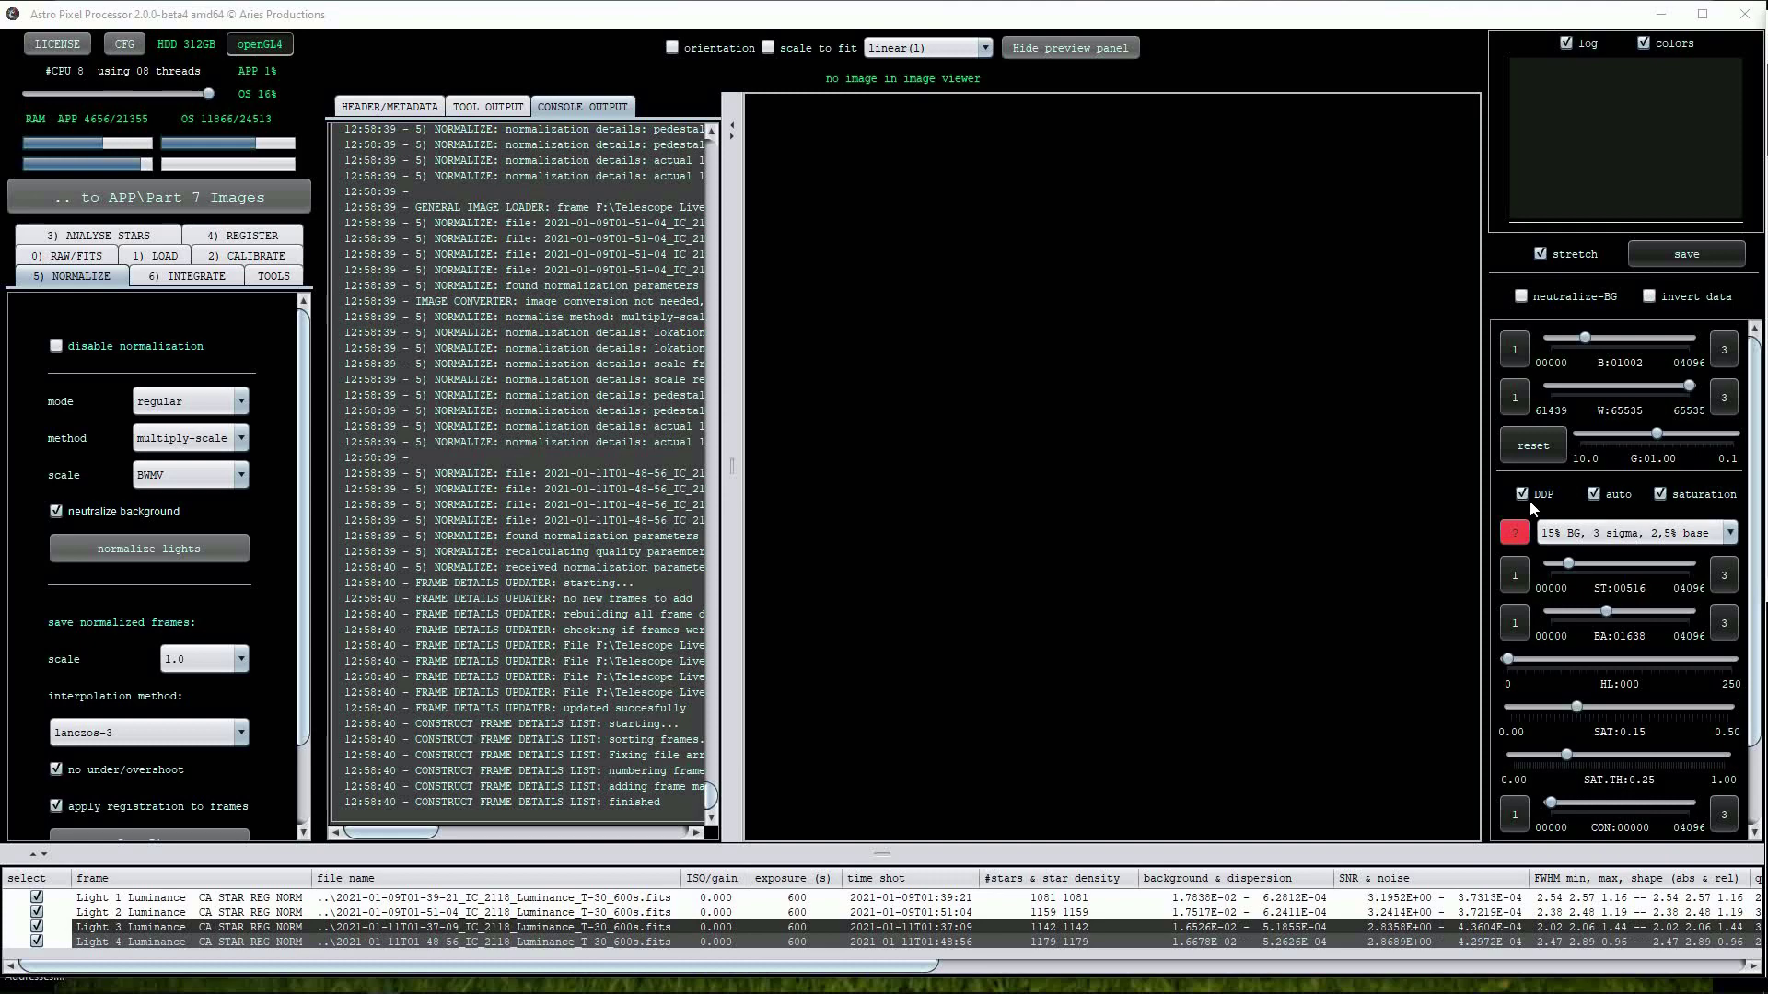
pyautogui.click(201, 276)
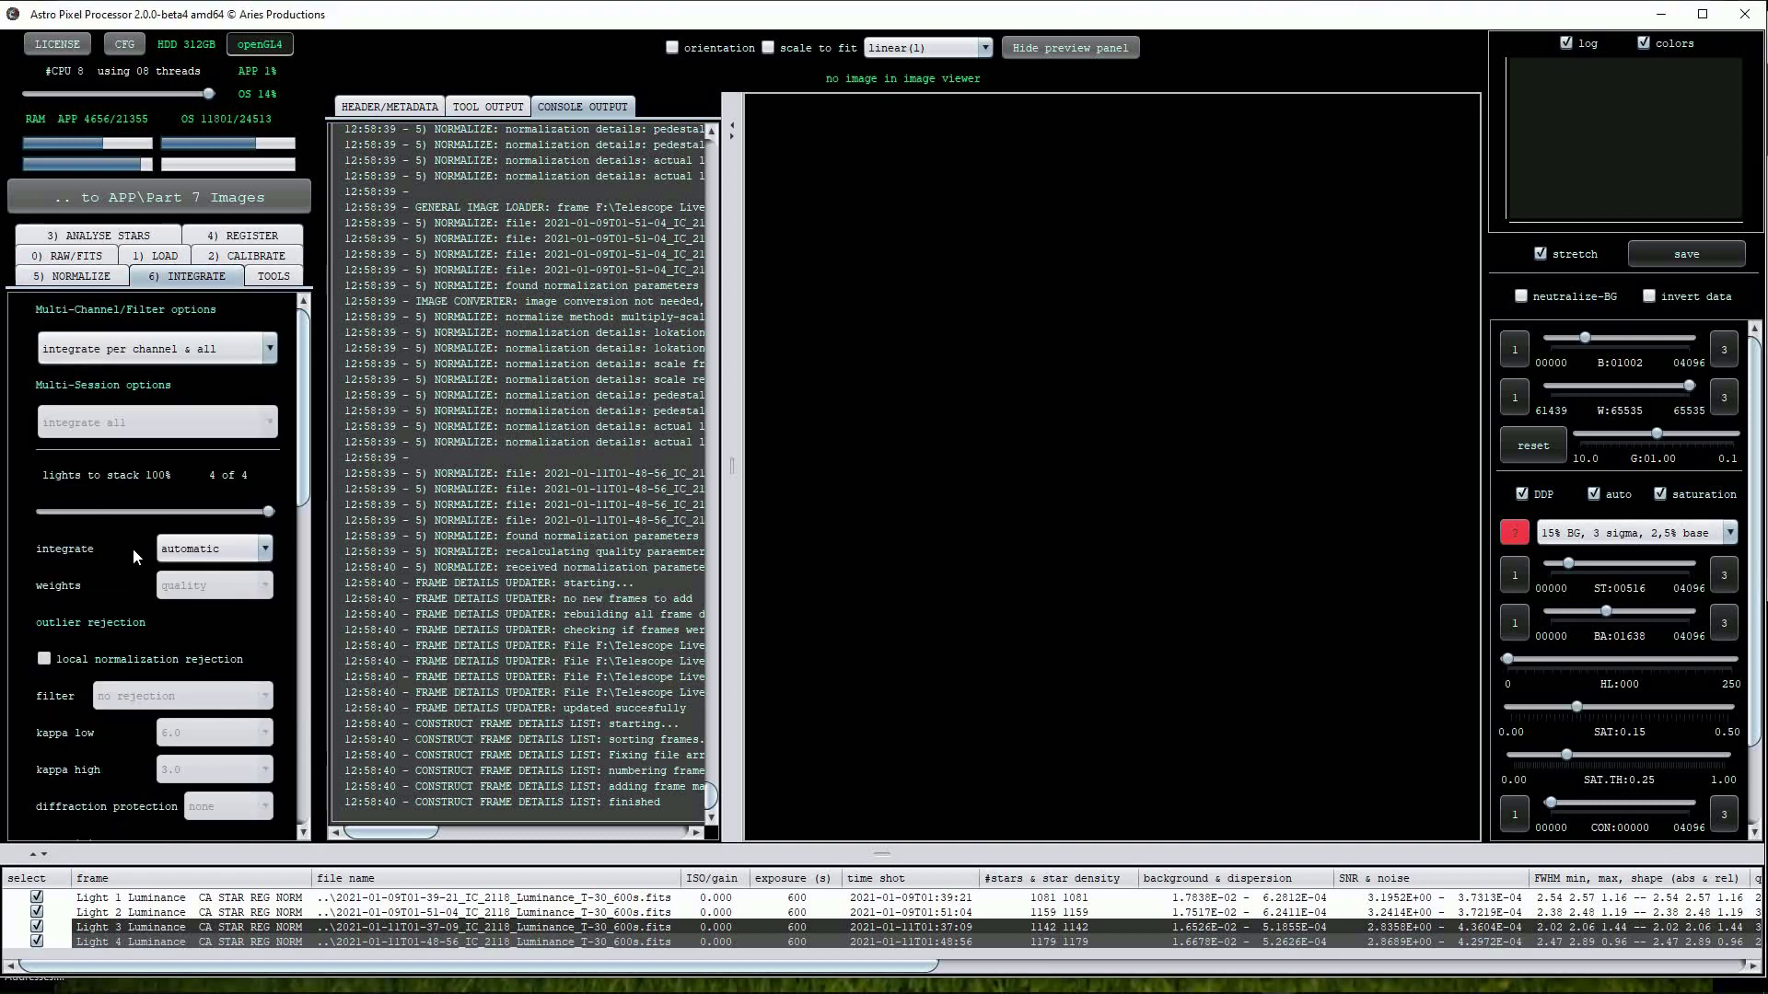
# Integrate the Luminance frames with object name 'WH Neb', producing WH_Neb-Luminance-1.fits.
pyautogui.moveTo(299, 488); pyautogui.dragTo(317, 788)
pyautogui.scroll(-3, 230, 791)
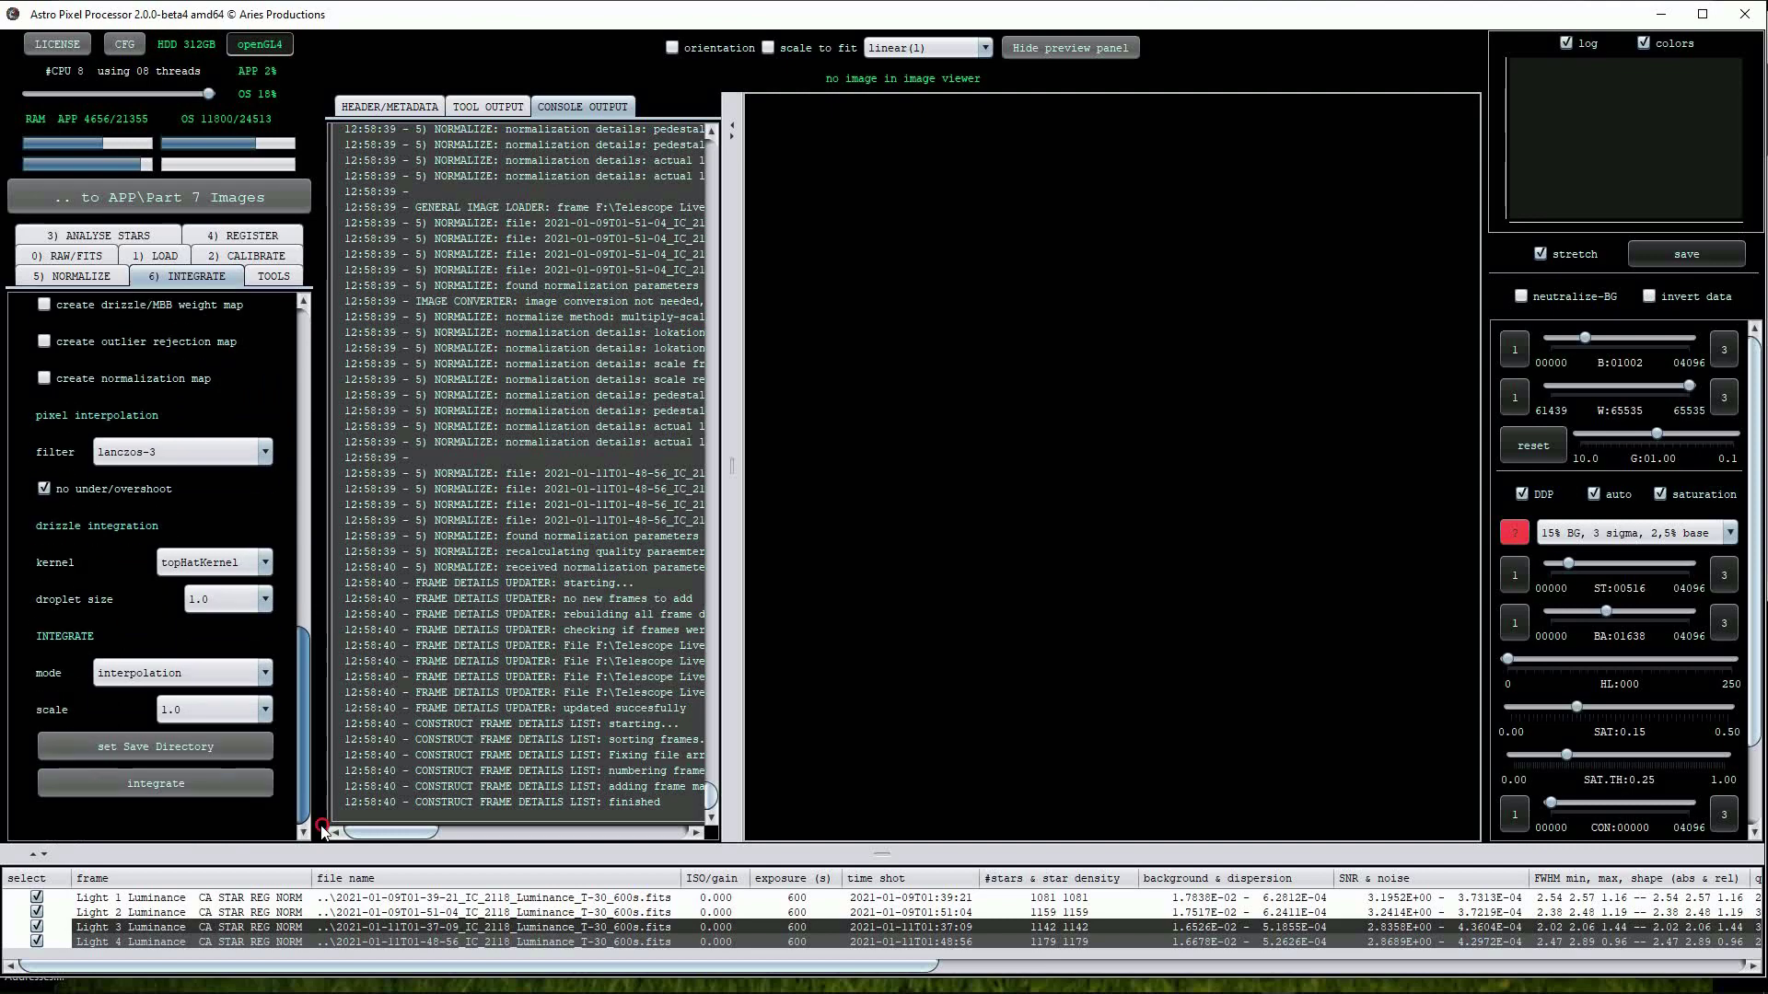
pyautogui.click(196, 784)
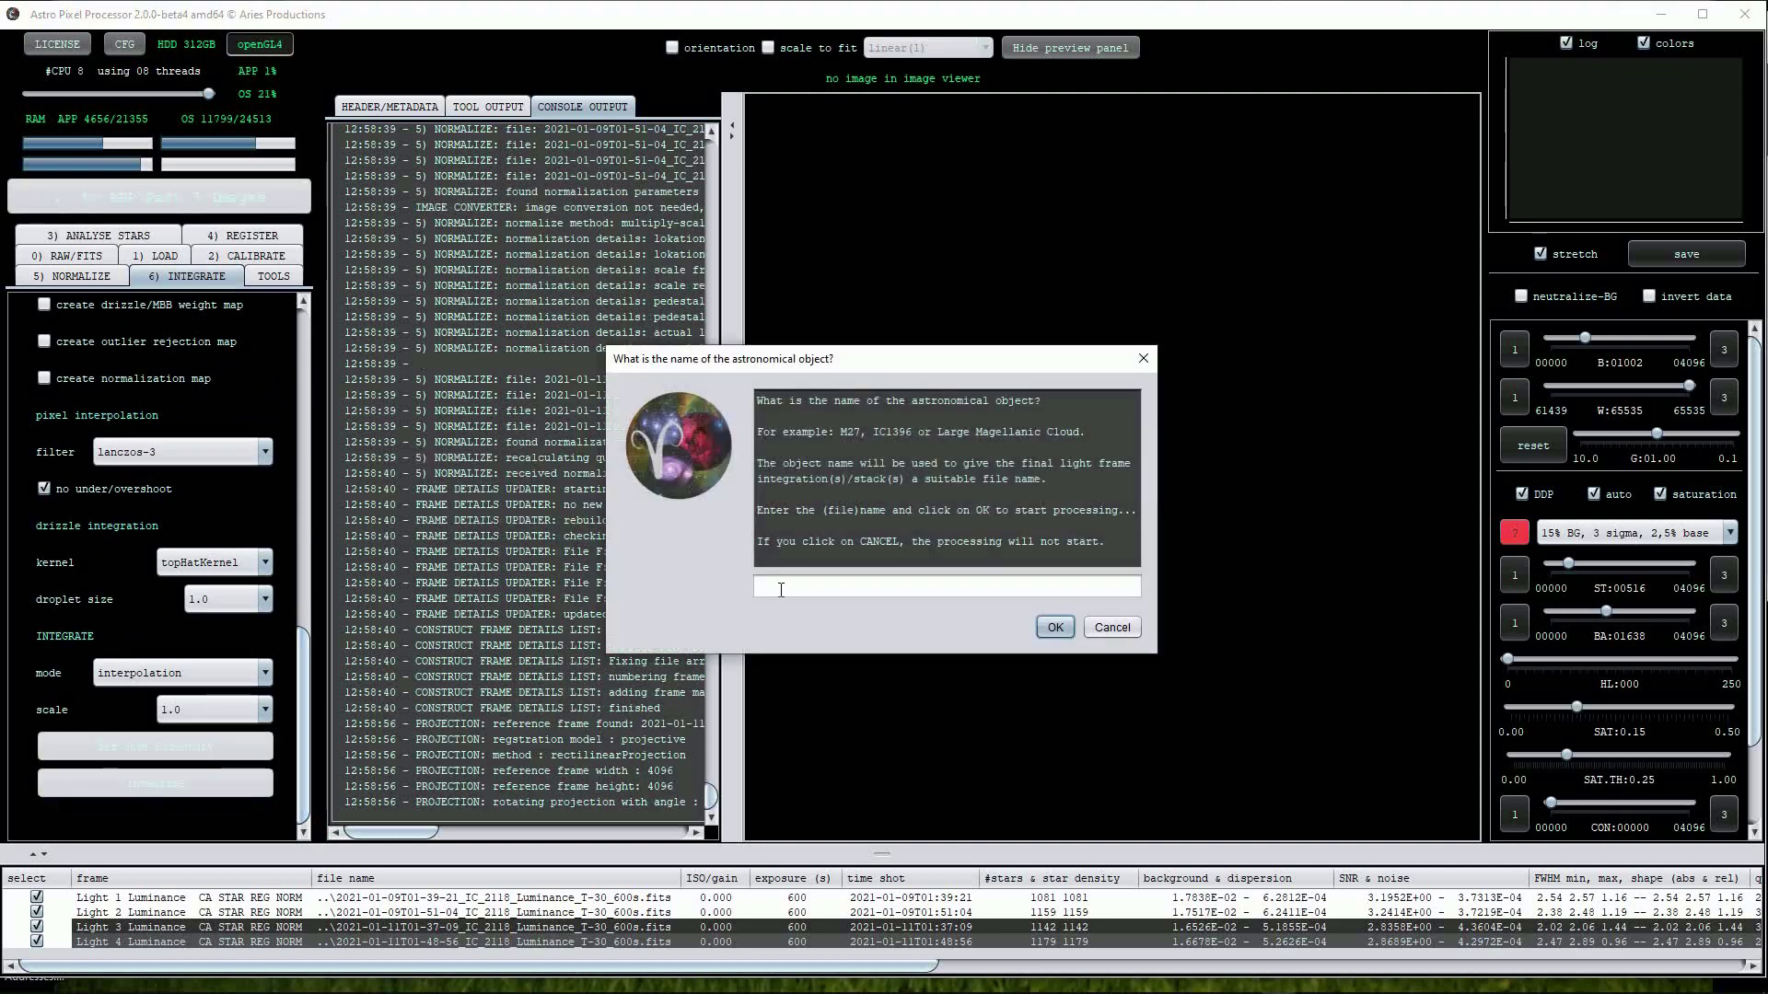
pyautogui.click(780, 591)
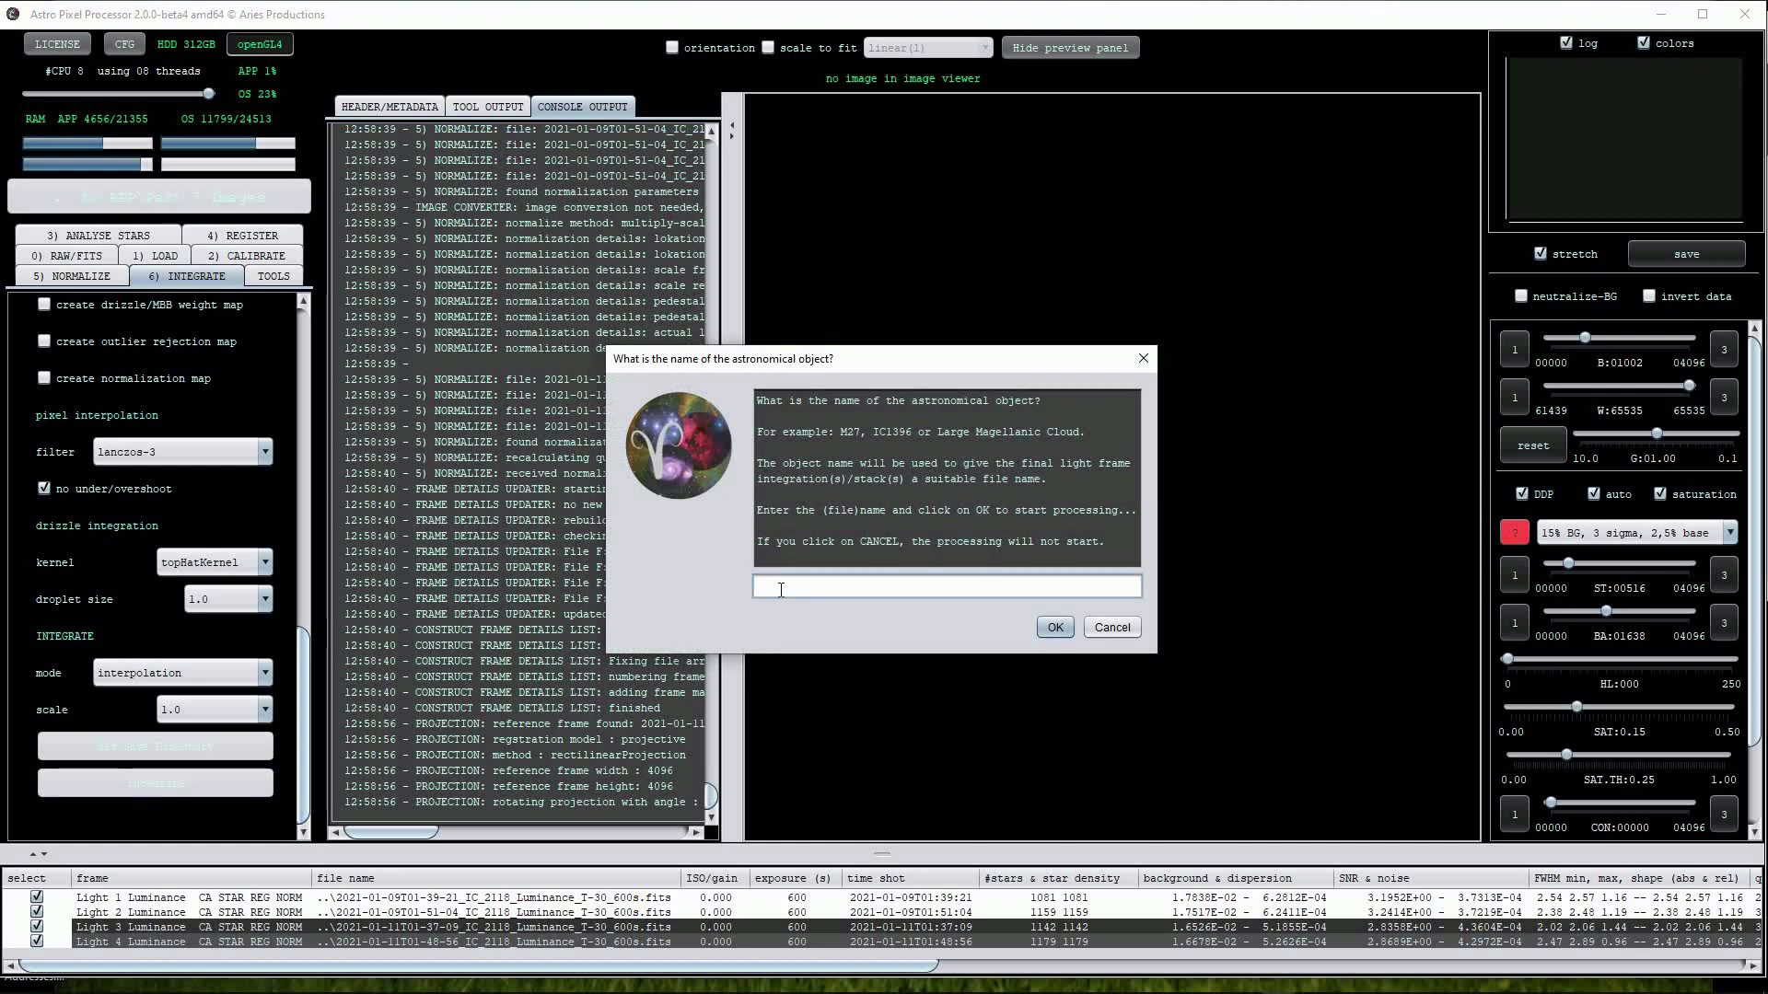
pyautogui.write('WH Neb')
pyautogui.click(1046, 633)
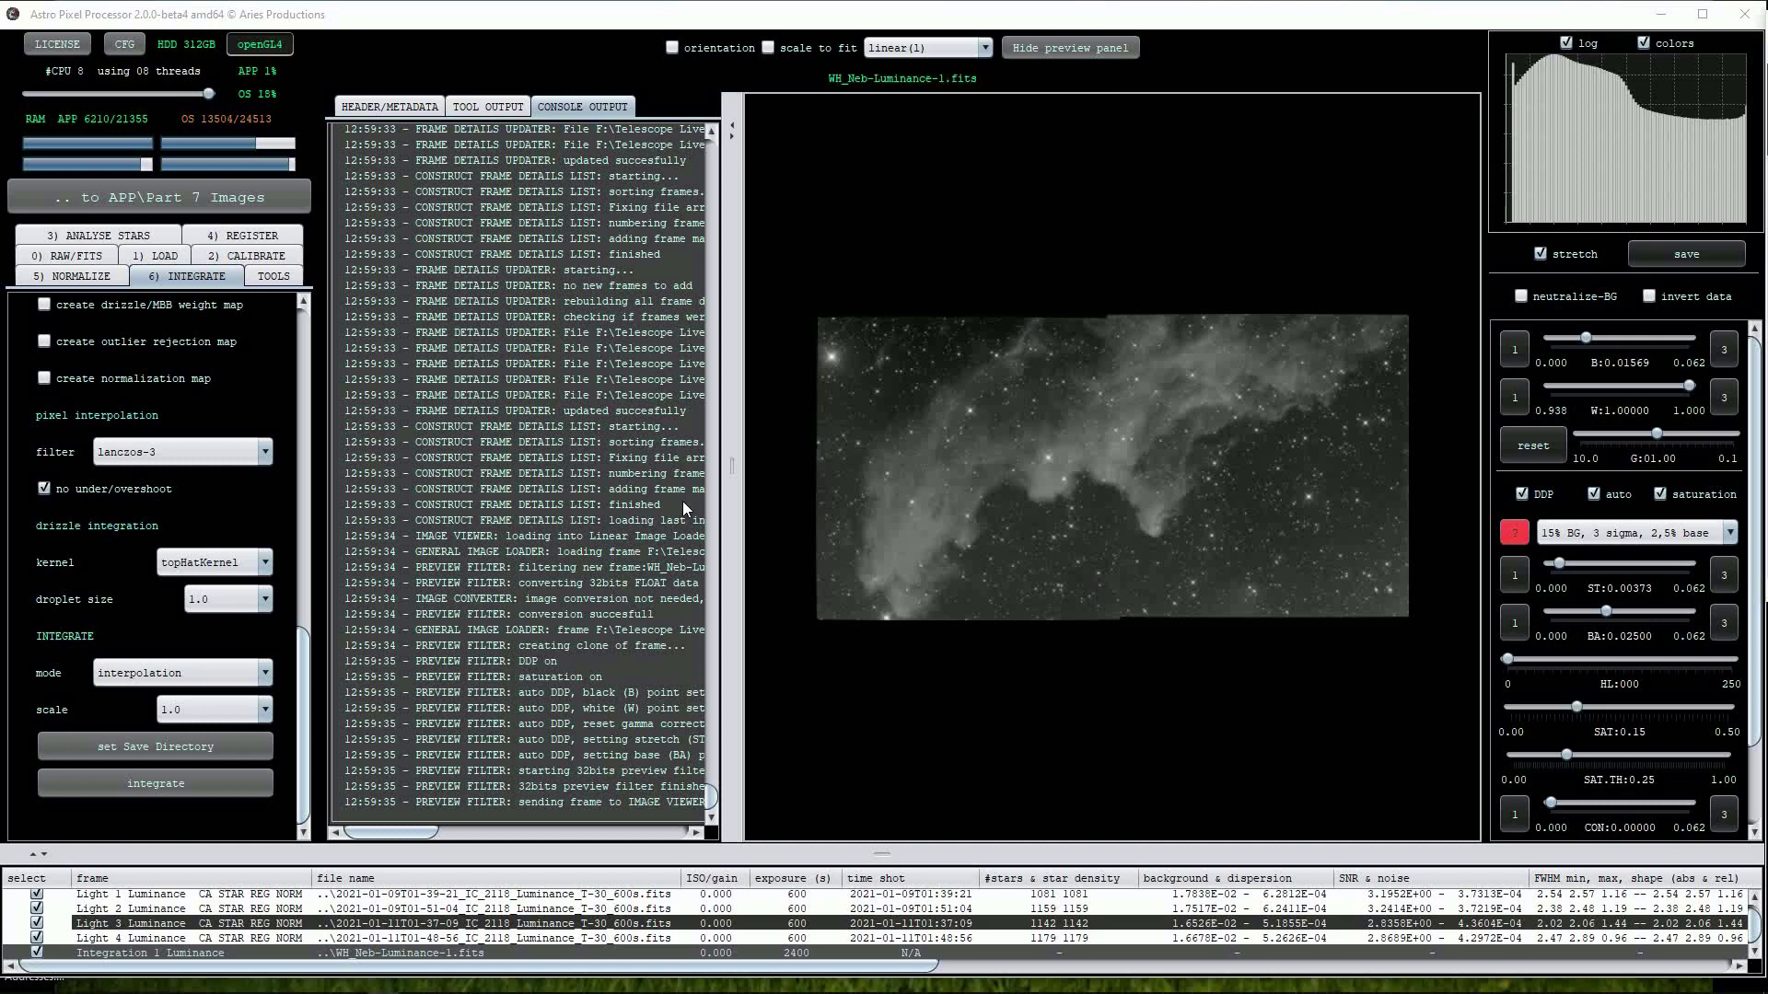
# Collapse the console, inspect the luminance mosaic by zooming and panning, and shrink the file list.
pyautogui.moveTo(728, 460); pyautogui.dragTo(354, 478)
pyautogui.scroll(3, 862, 510)
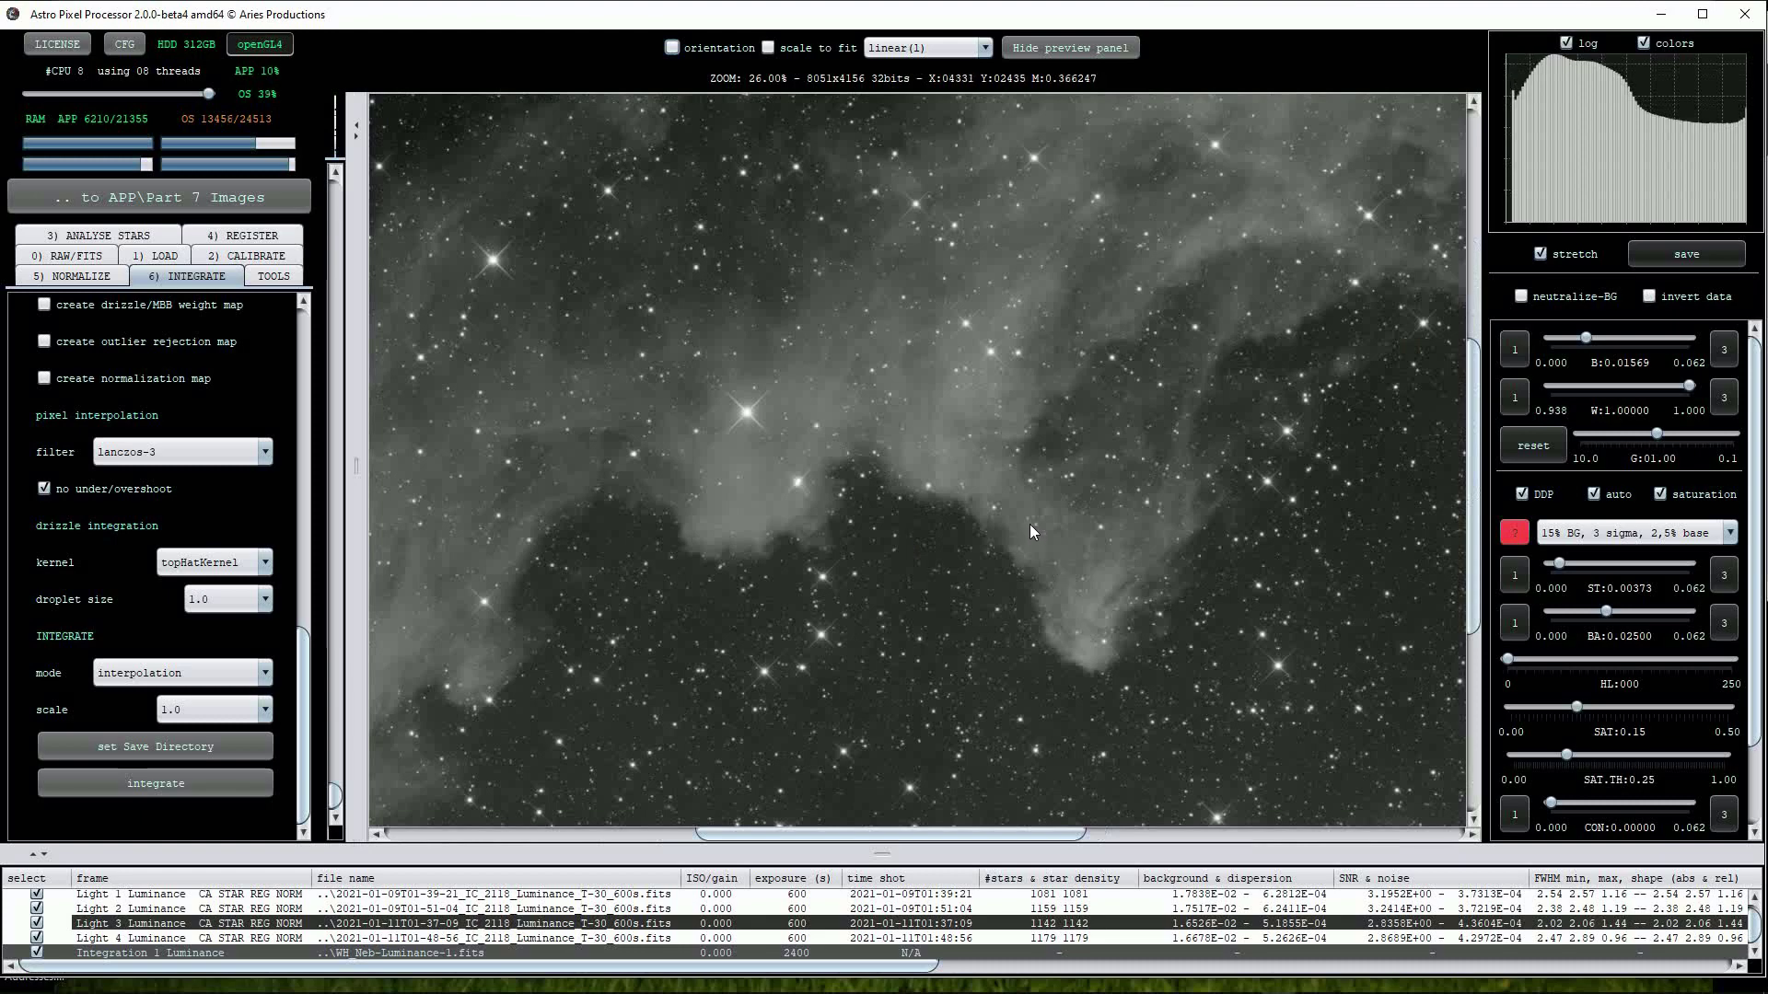
pyautogui.moveTo(1029, 523); pyautogui.dragTo(1136, 656)
pyautogui.scroll(1, 1136, 656)
pyautogui.moveTo(1275, 693); pyautogui.dragTo(1226, 527)
pyautogui.moveTo(1033, 515); pyautogui.dragTo(952, 508)
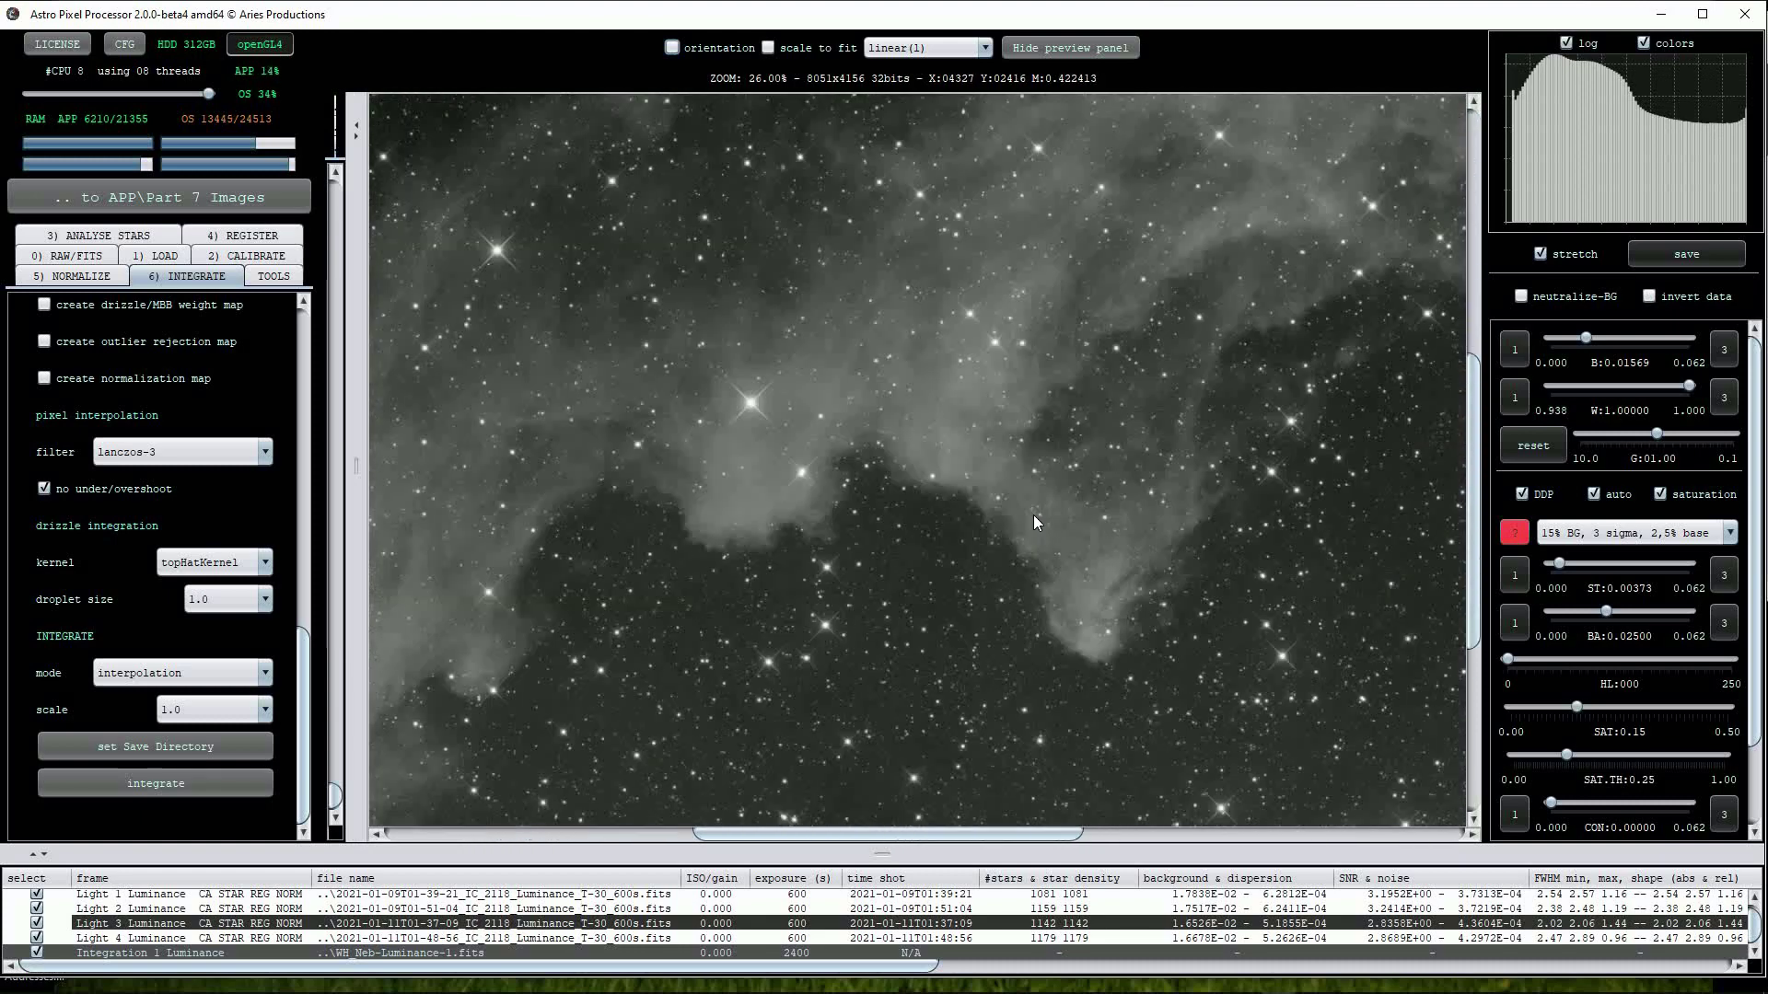
pyautogui.scroll(3, 952, 508)
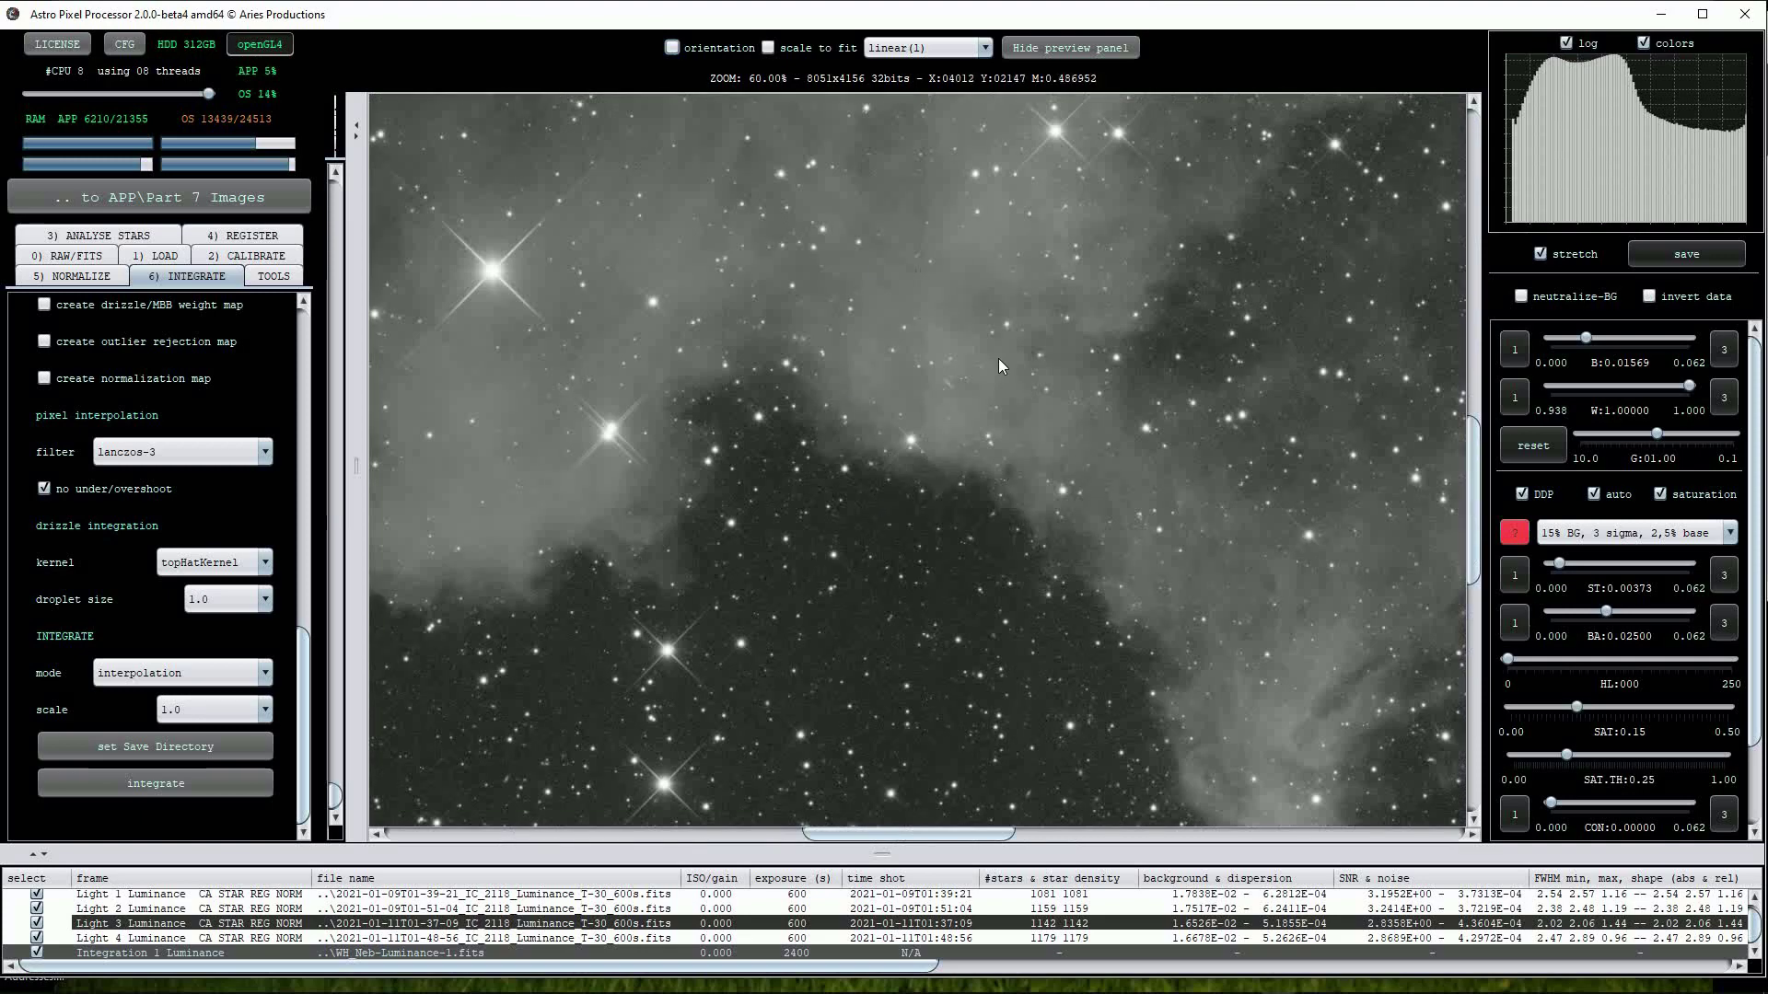
pyautogui.scroll(-5, 858, 551)
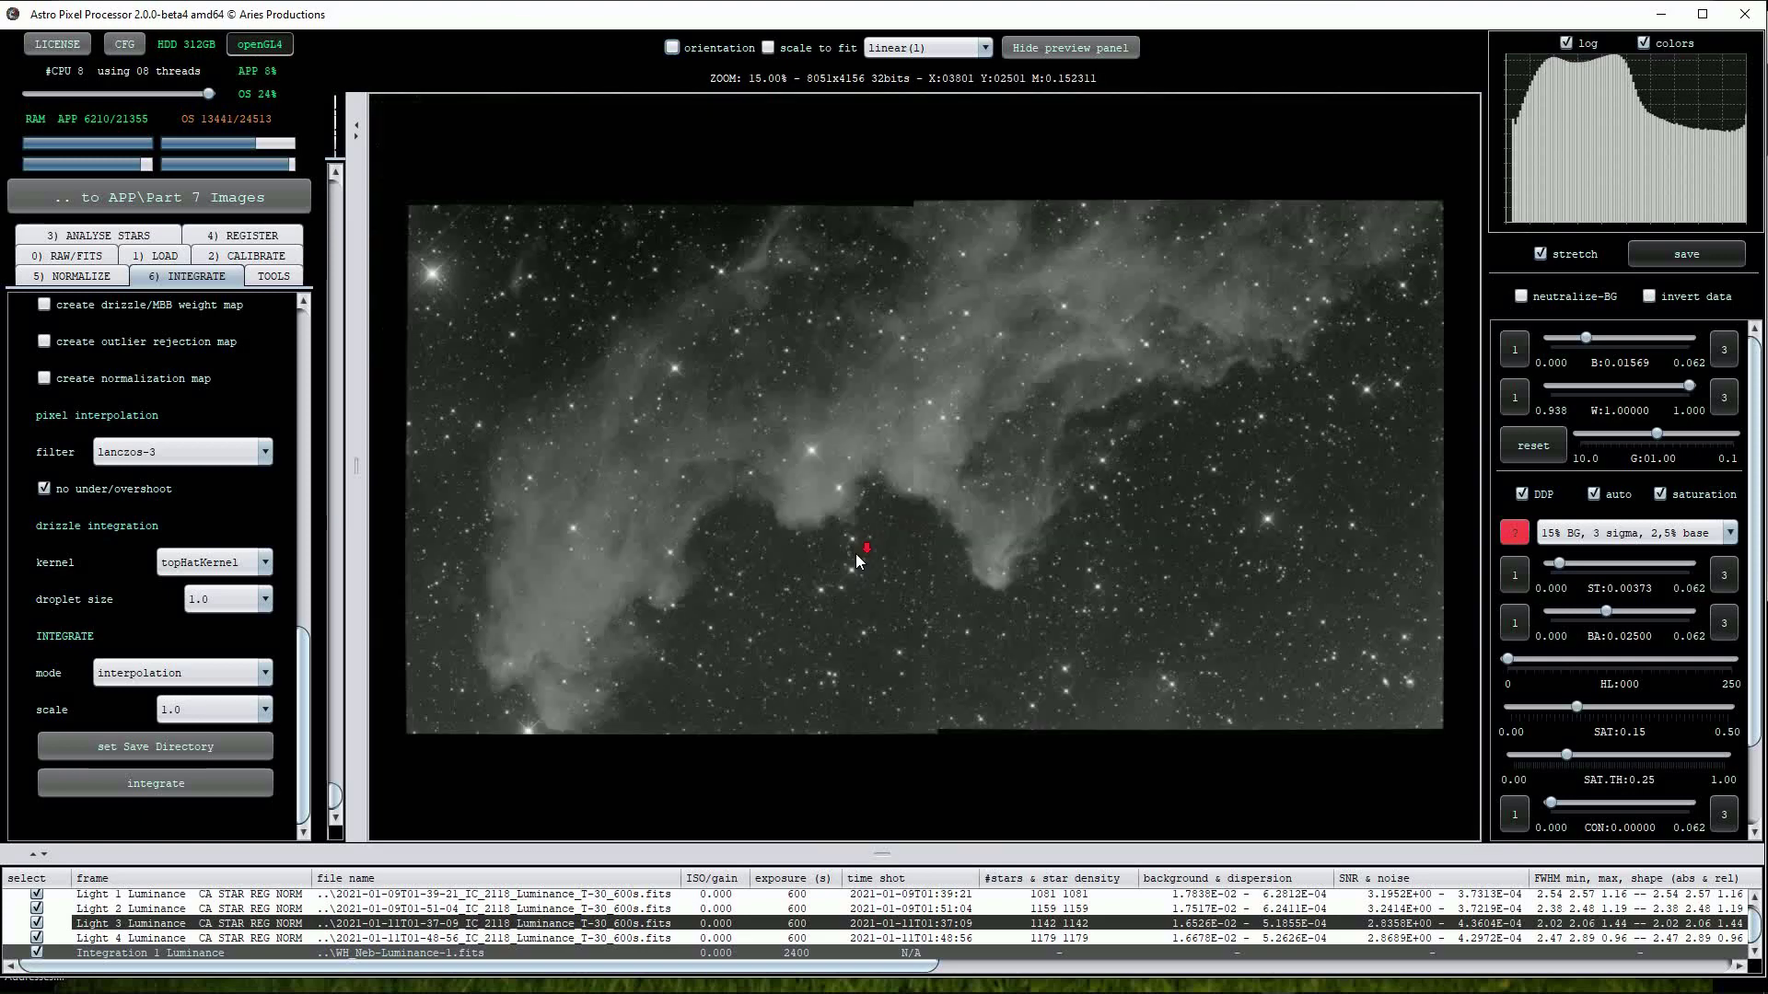
pyautogui.scroll(1, 855, 556)
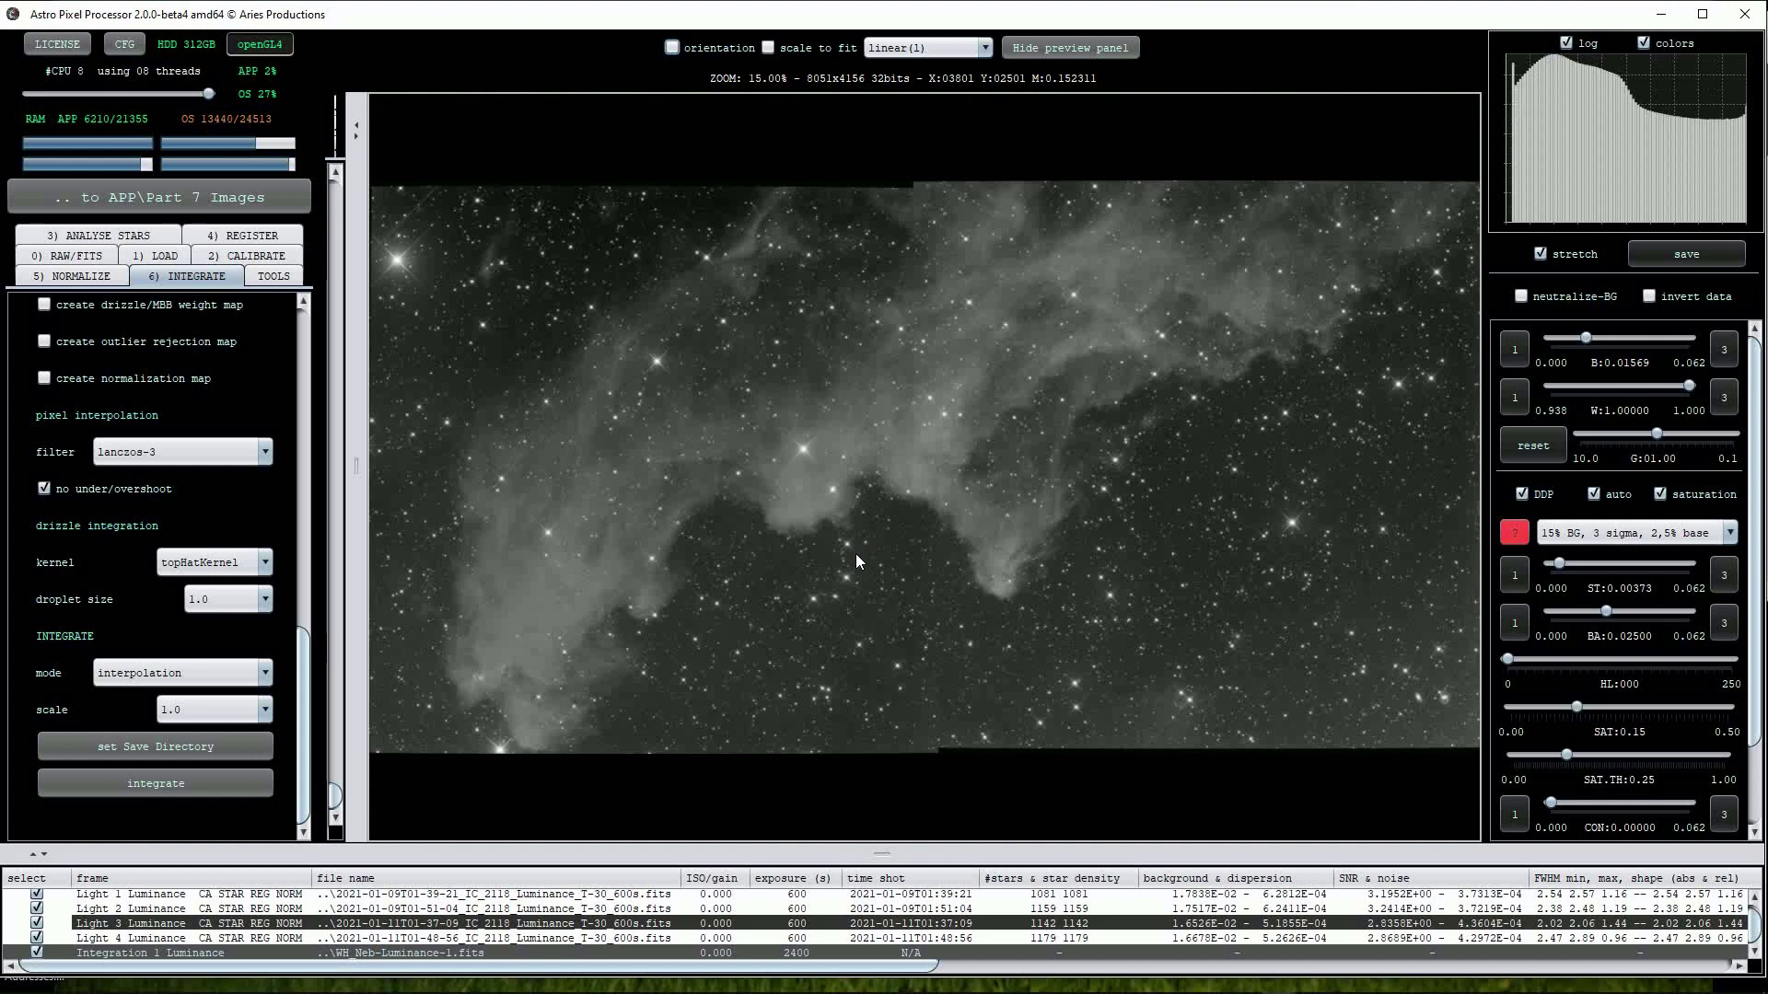
pyautogui.moveTo(879, 862); pyautogui.dragTo(884, 914)
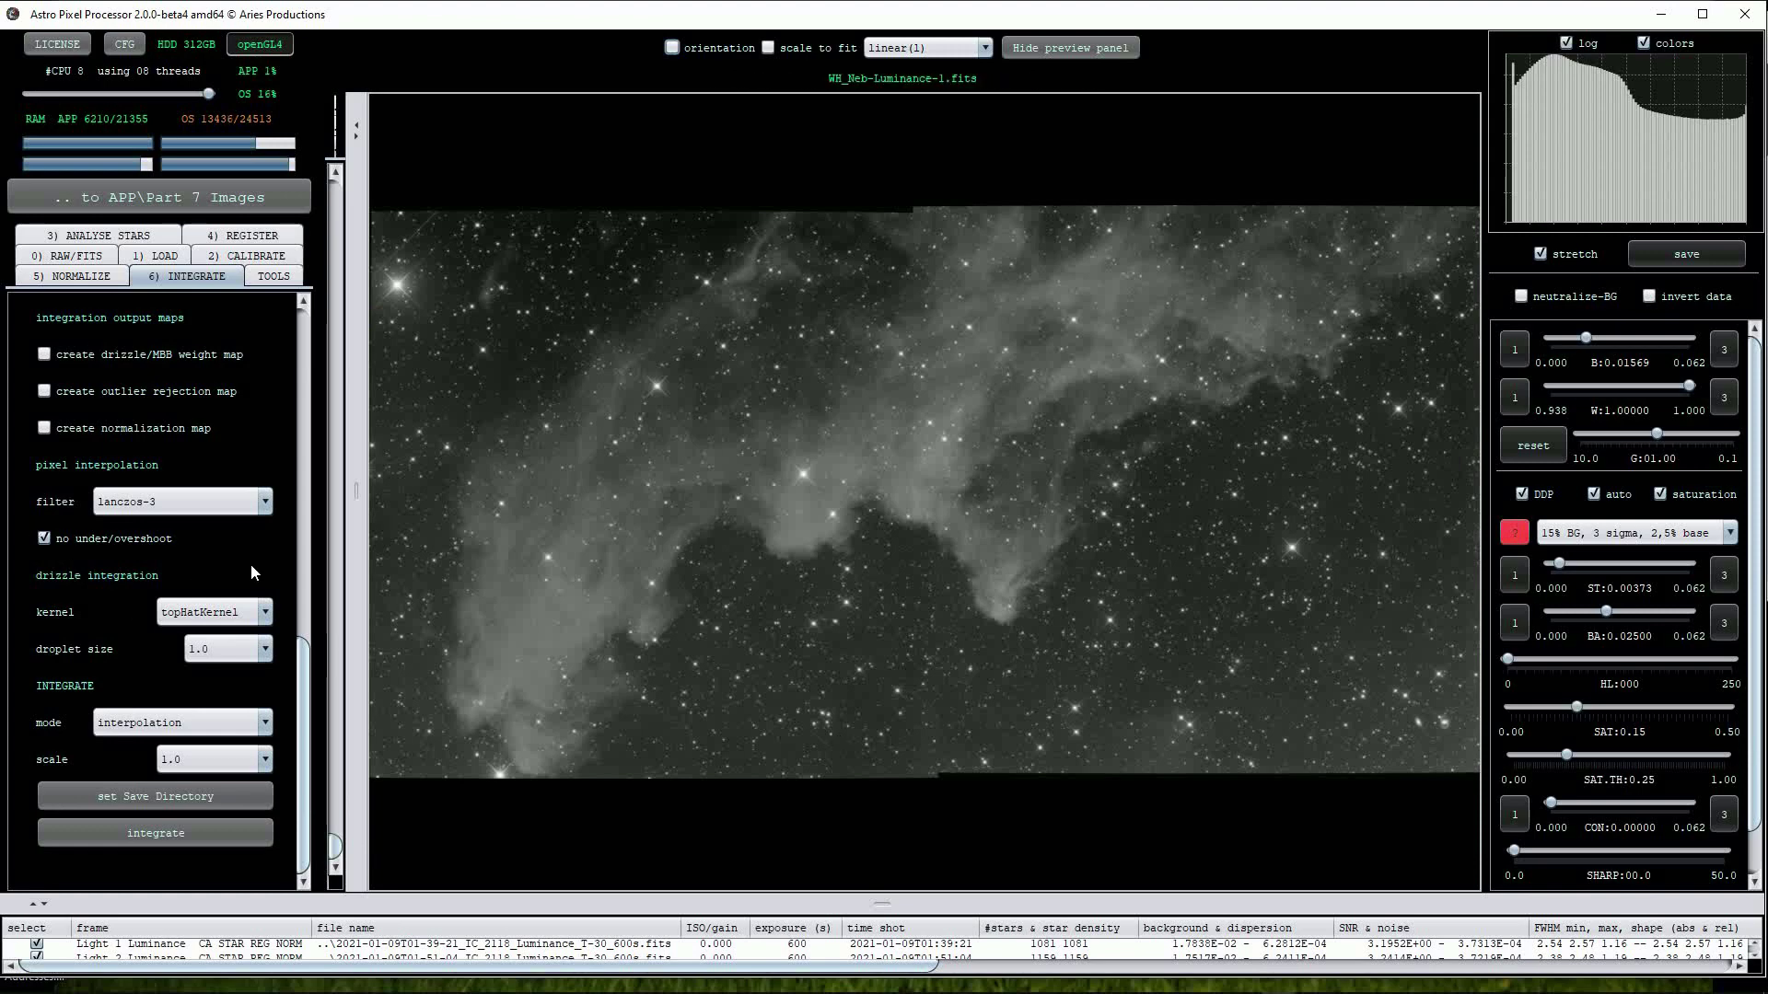
# Set integration to median with winsorized rejection and enable local normalization rejection.
pyautogui.moveTo(304, 666); pyautogui.dragTo(328, 354)
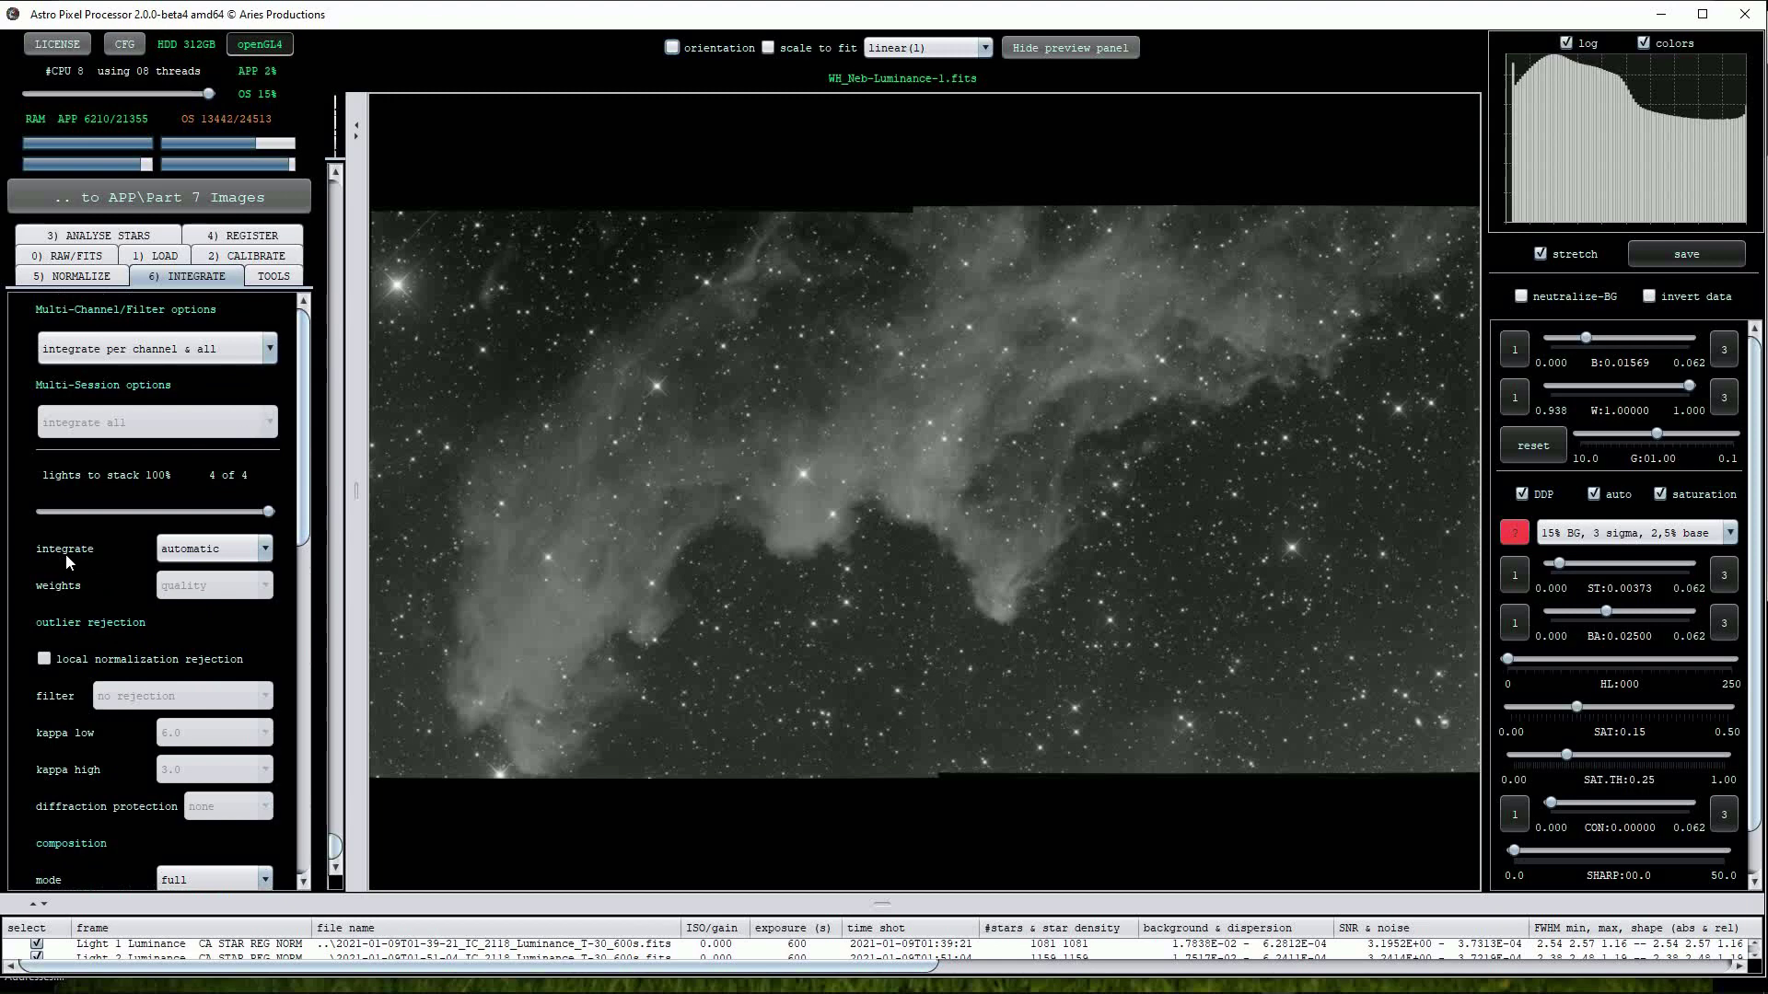
pyautogui.click(261, 551)
pyautogui.click(206, 594)
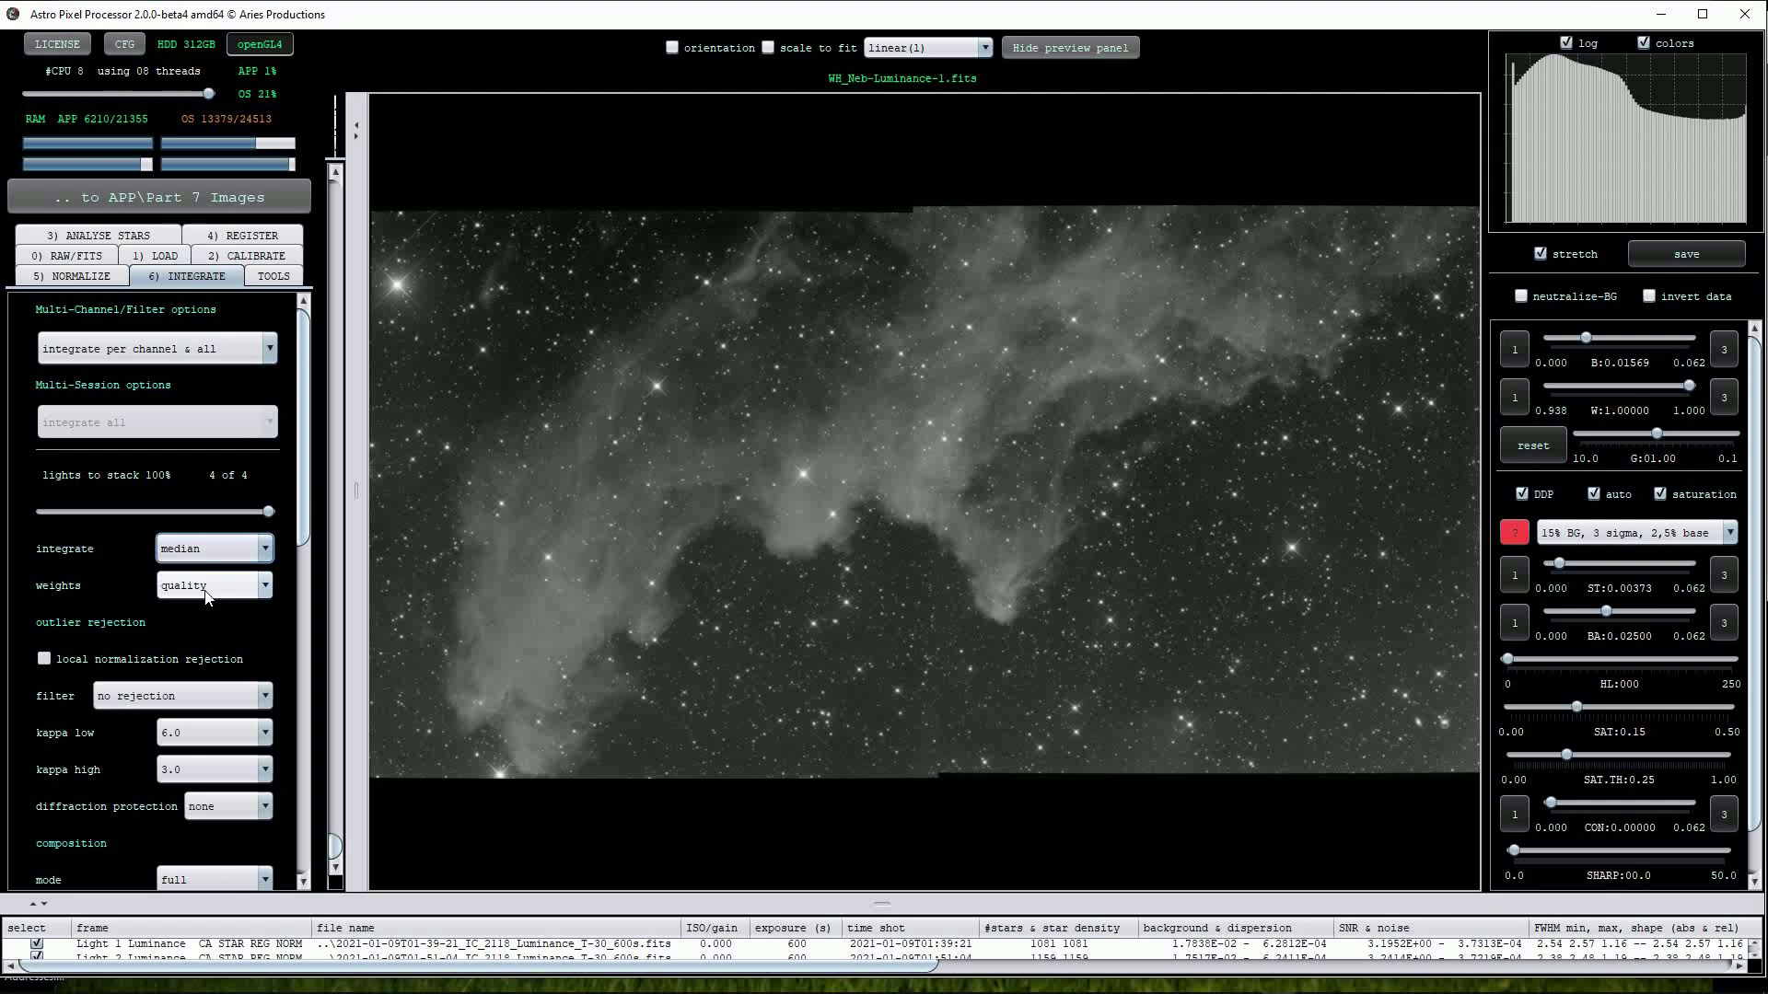
pyautogui.scroll(-5, 250, 610)
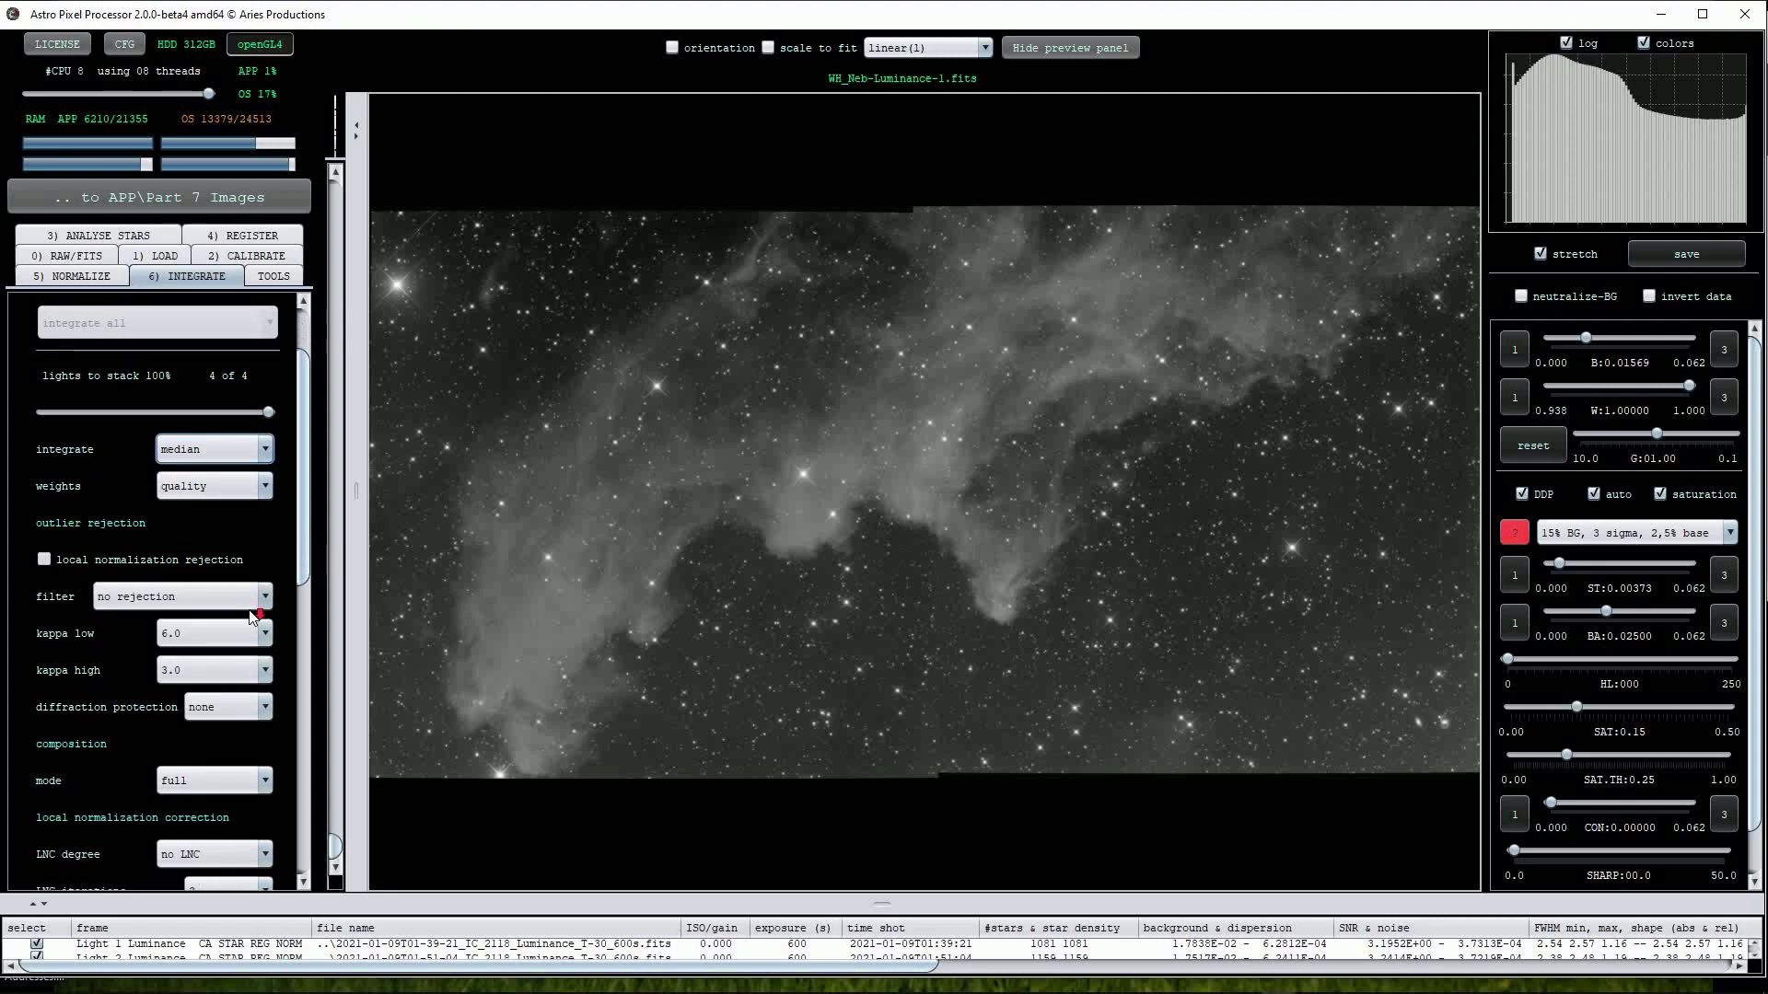
pyautogui.scroll(-4, 250, 611)
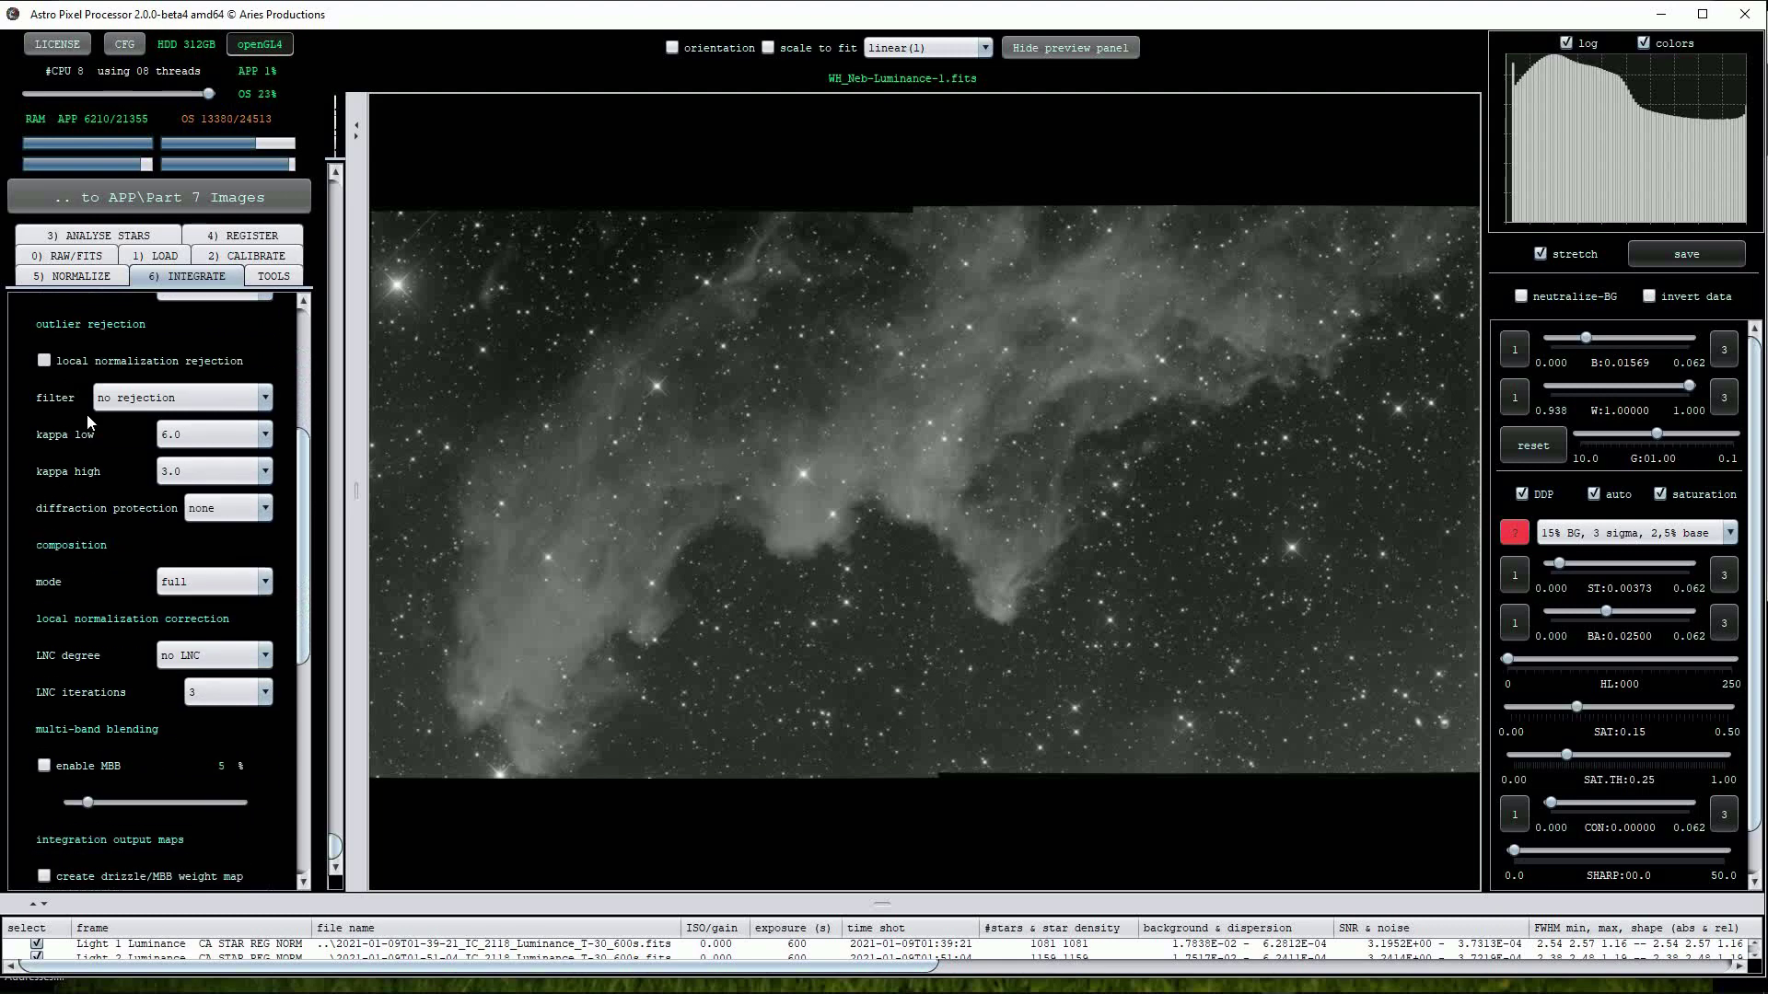
pyautogui.click(264, 398)
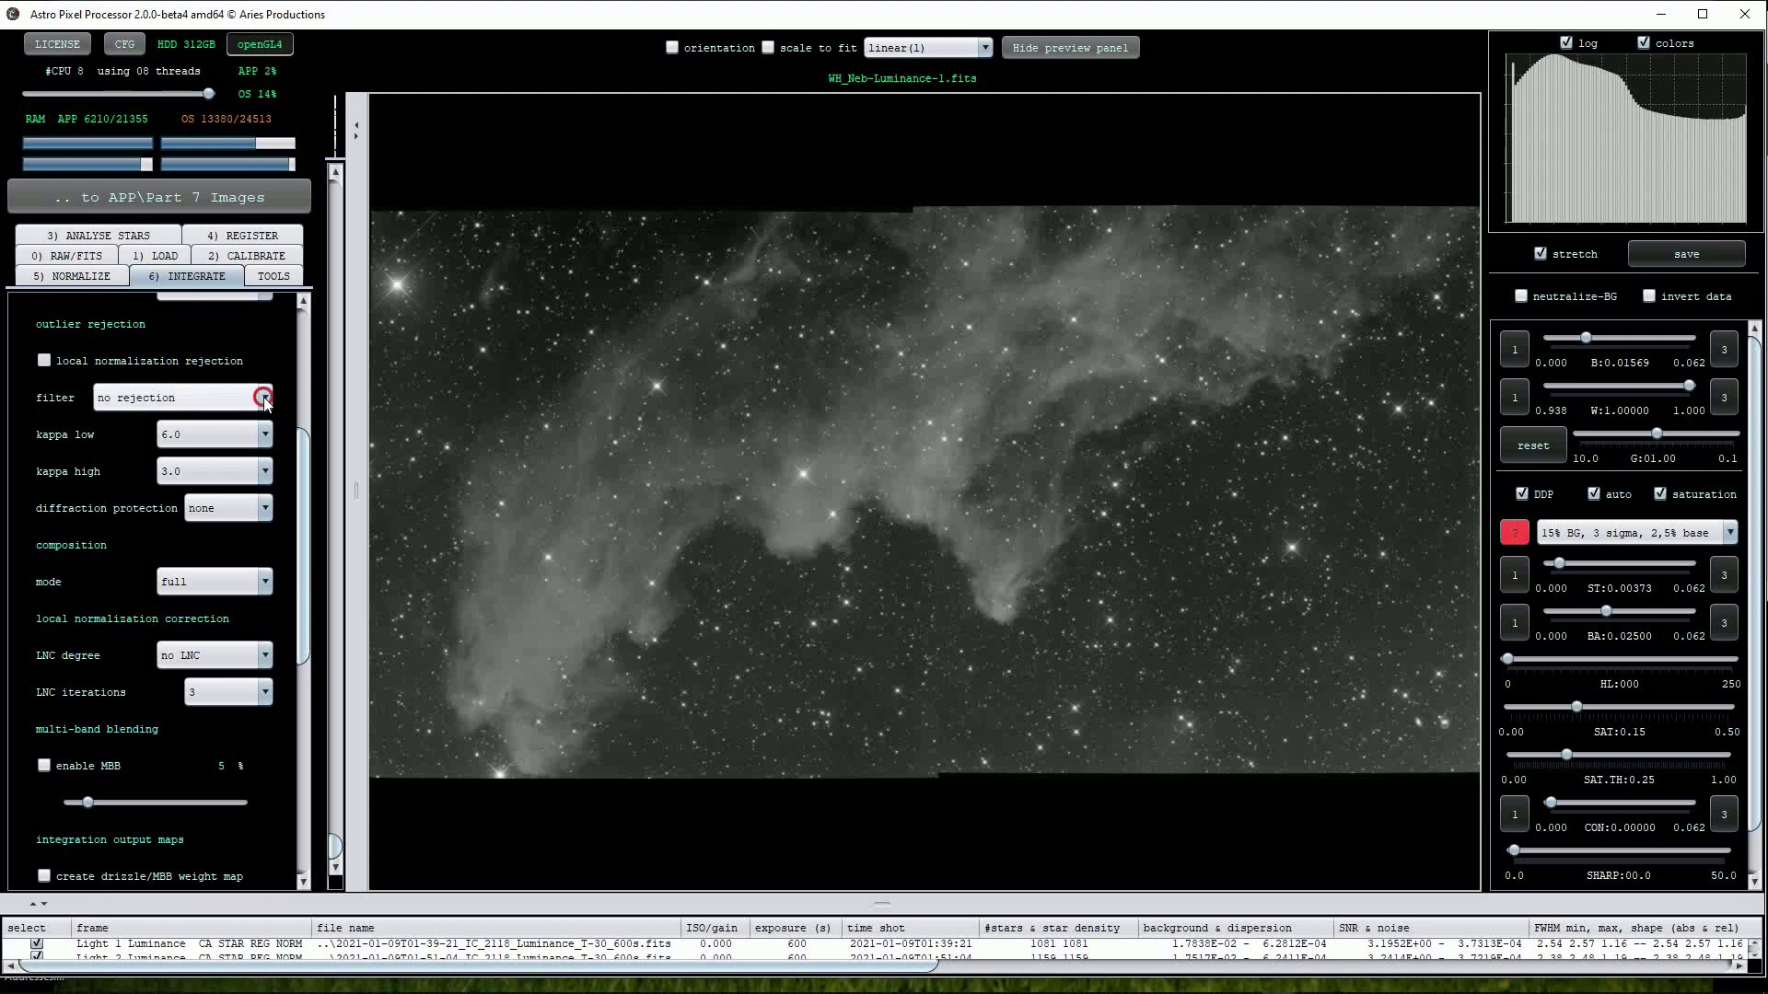
pyautogui.click(190, 467)
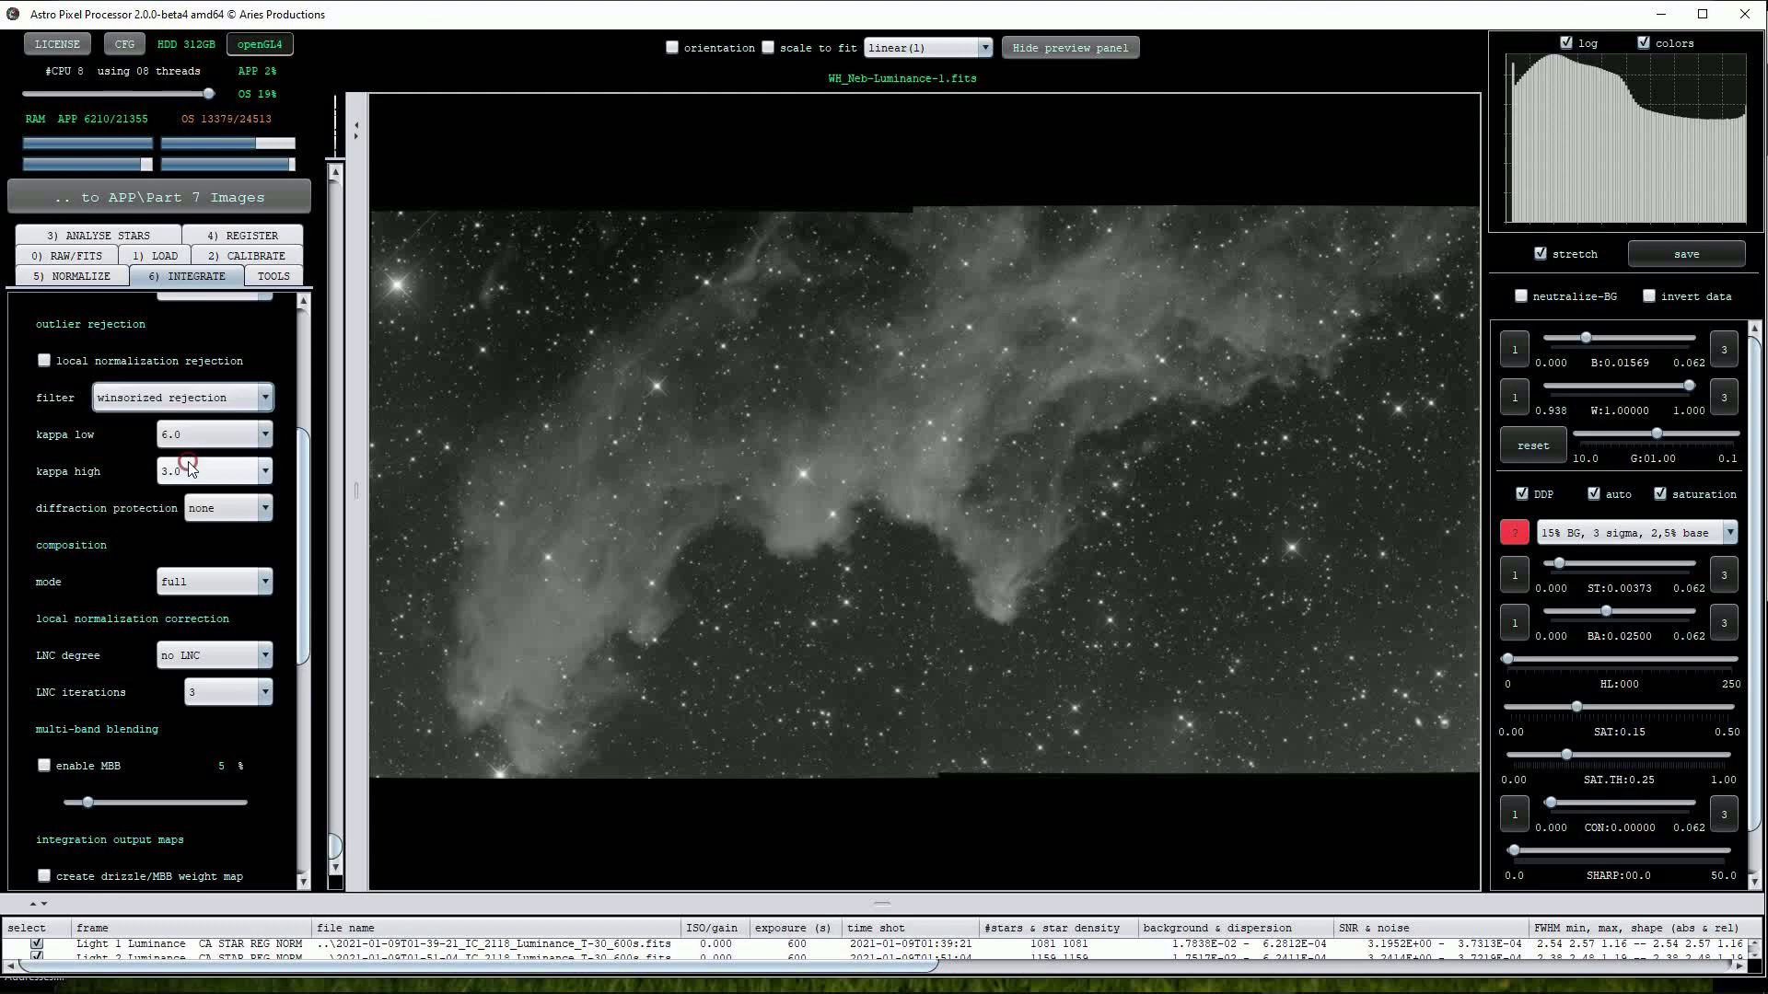
pyautogui.click(43, 360)
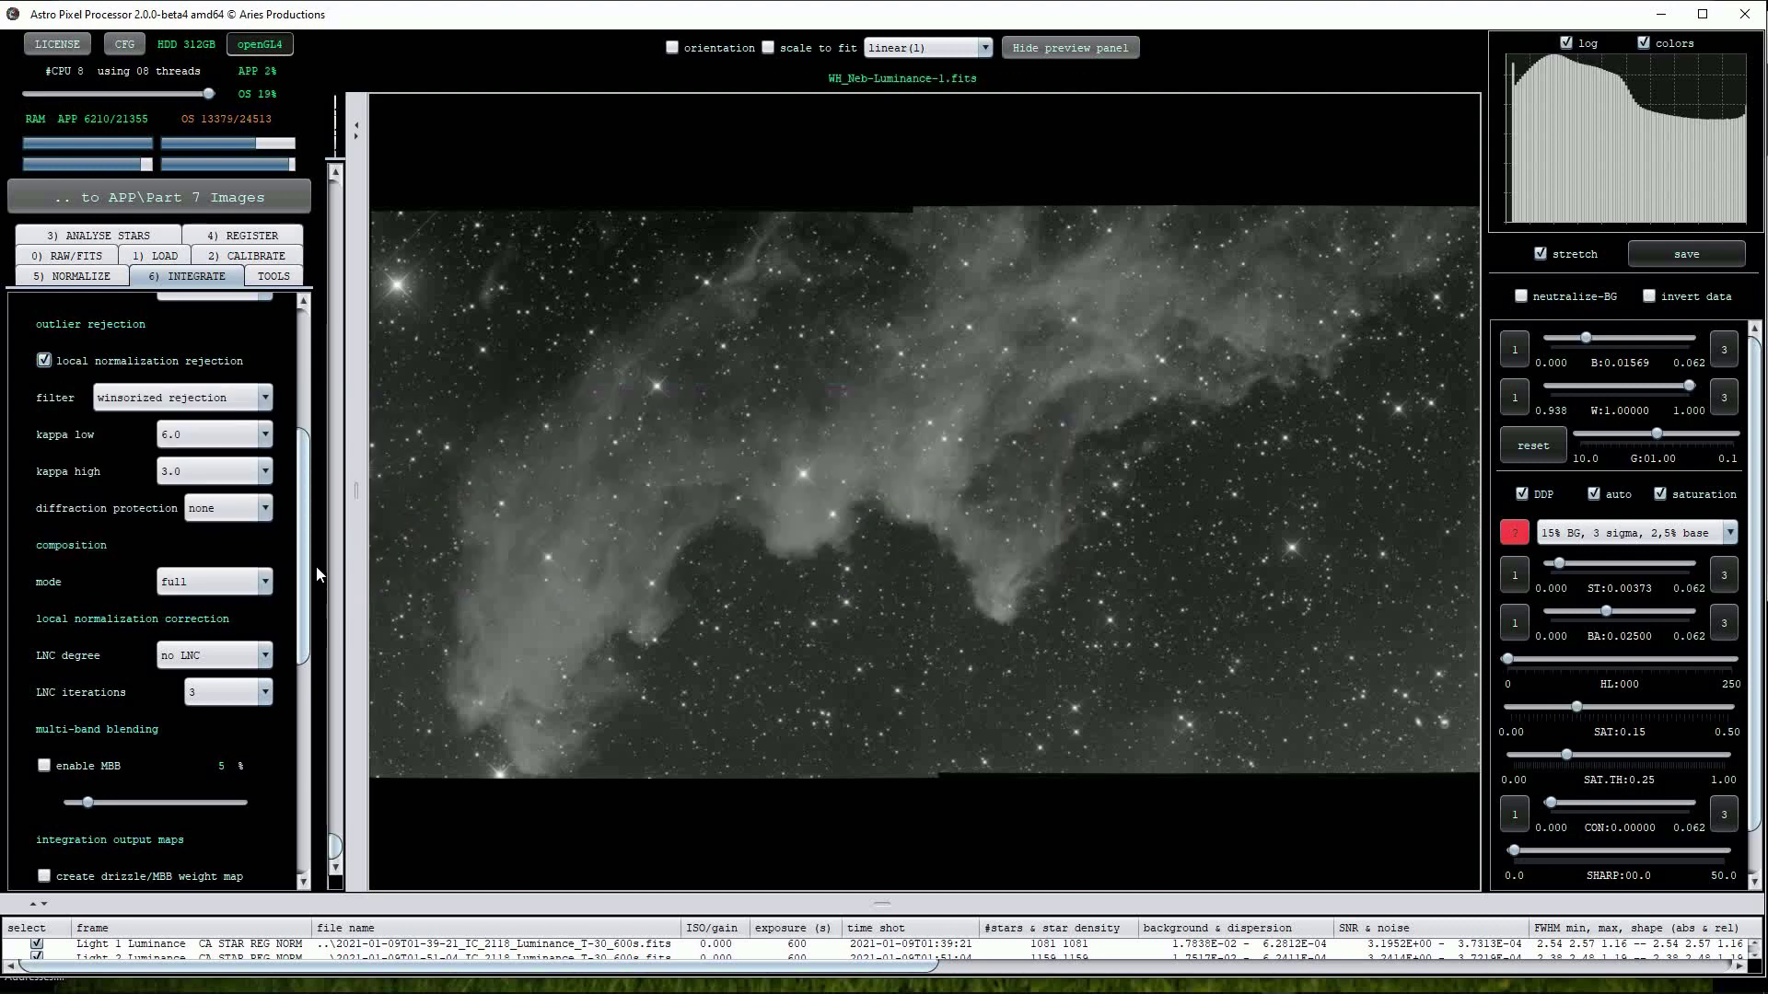
# Set LNC to 2nd degree with 4 iterations and enable multi-band blending.
pyautogui.moveTo(307, 580); pyautogui.dragTo(309, 664)
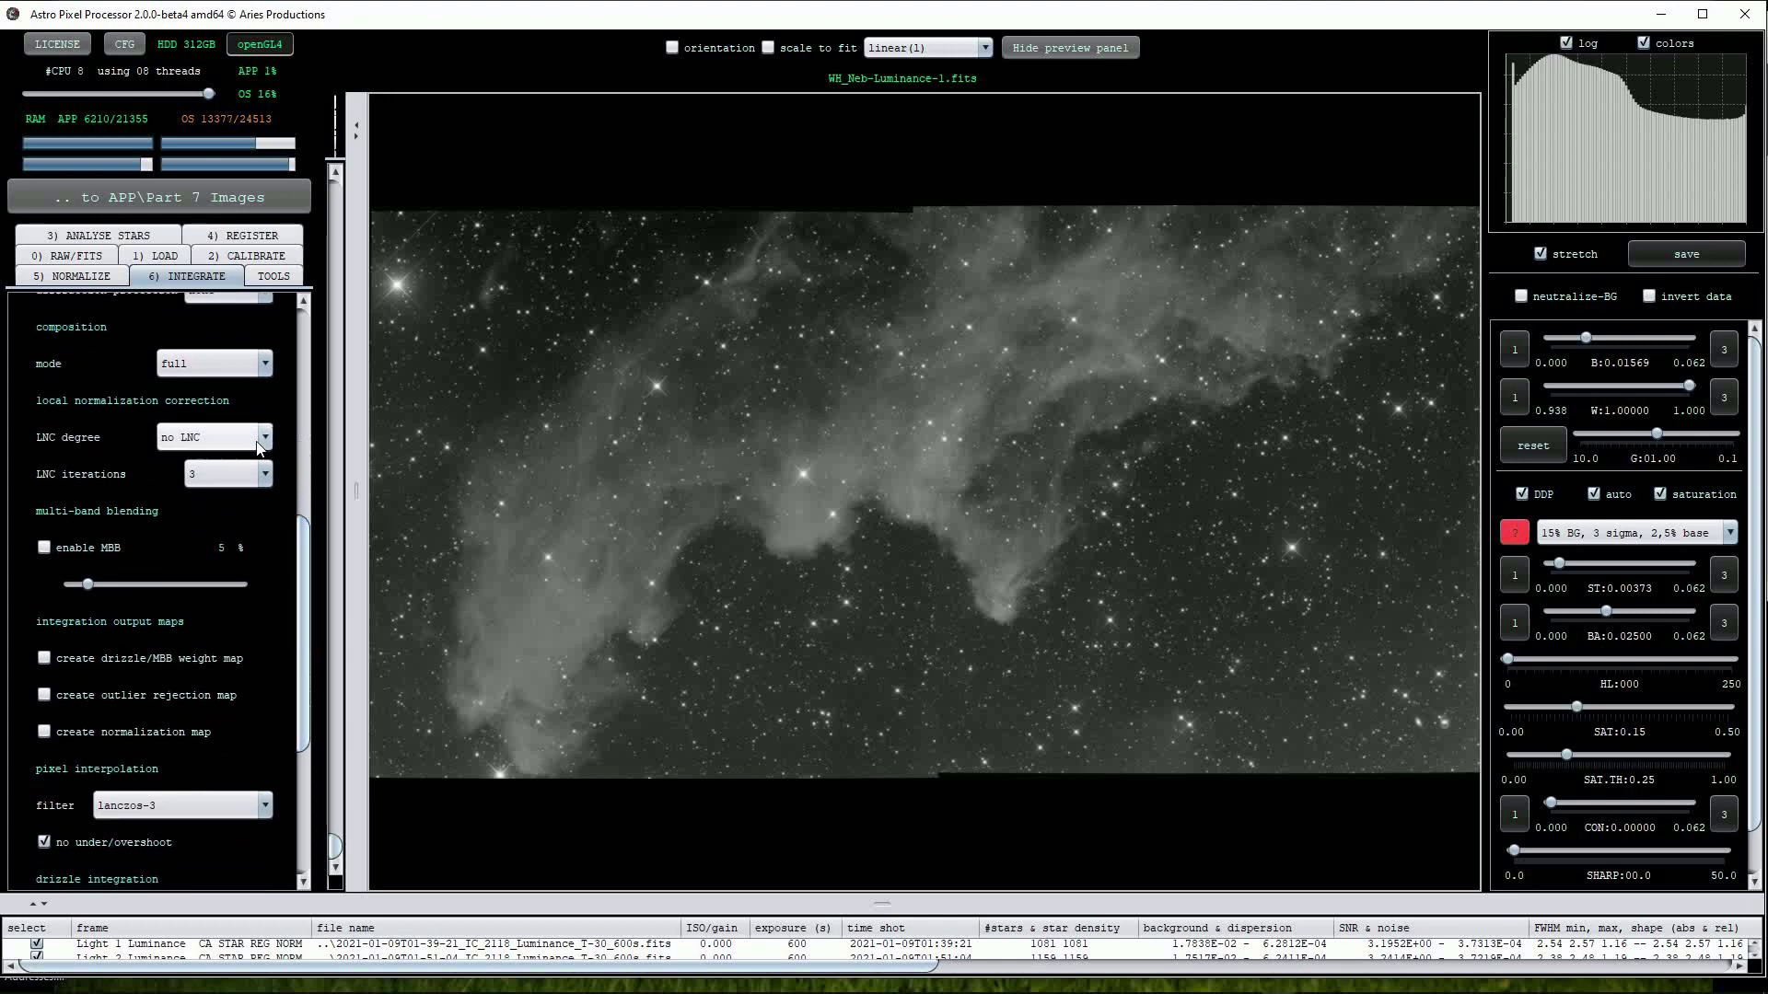
pyautogui.click(214, 439)
pyautogui.click(239, 501)
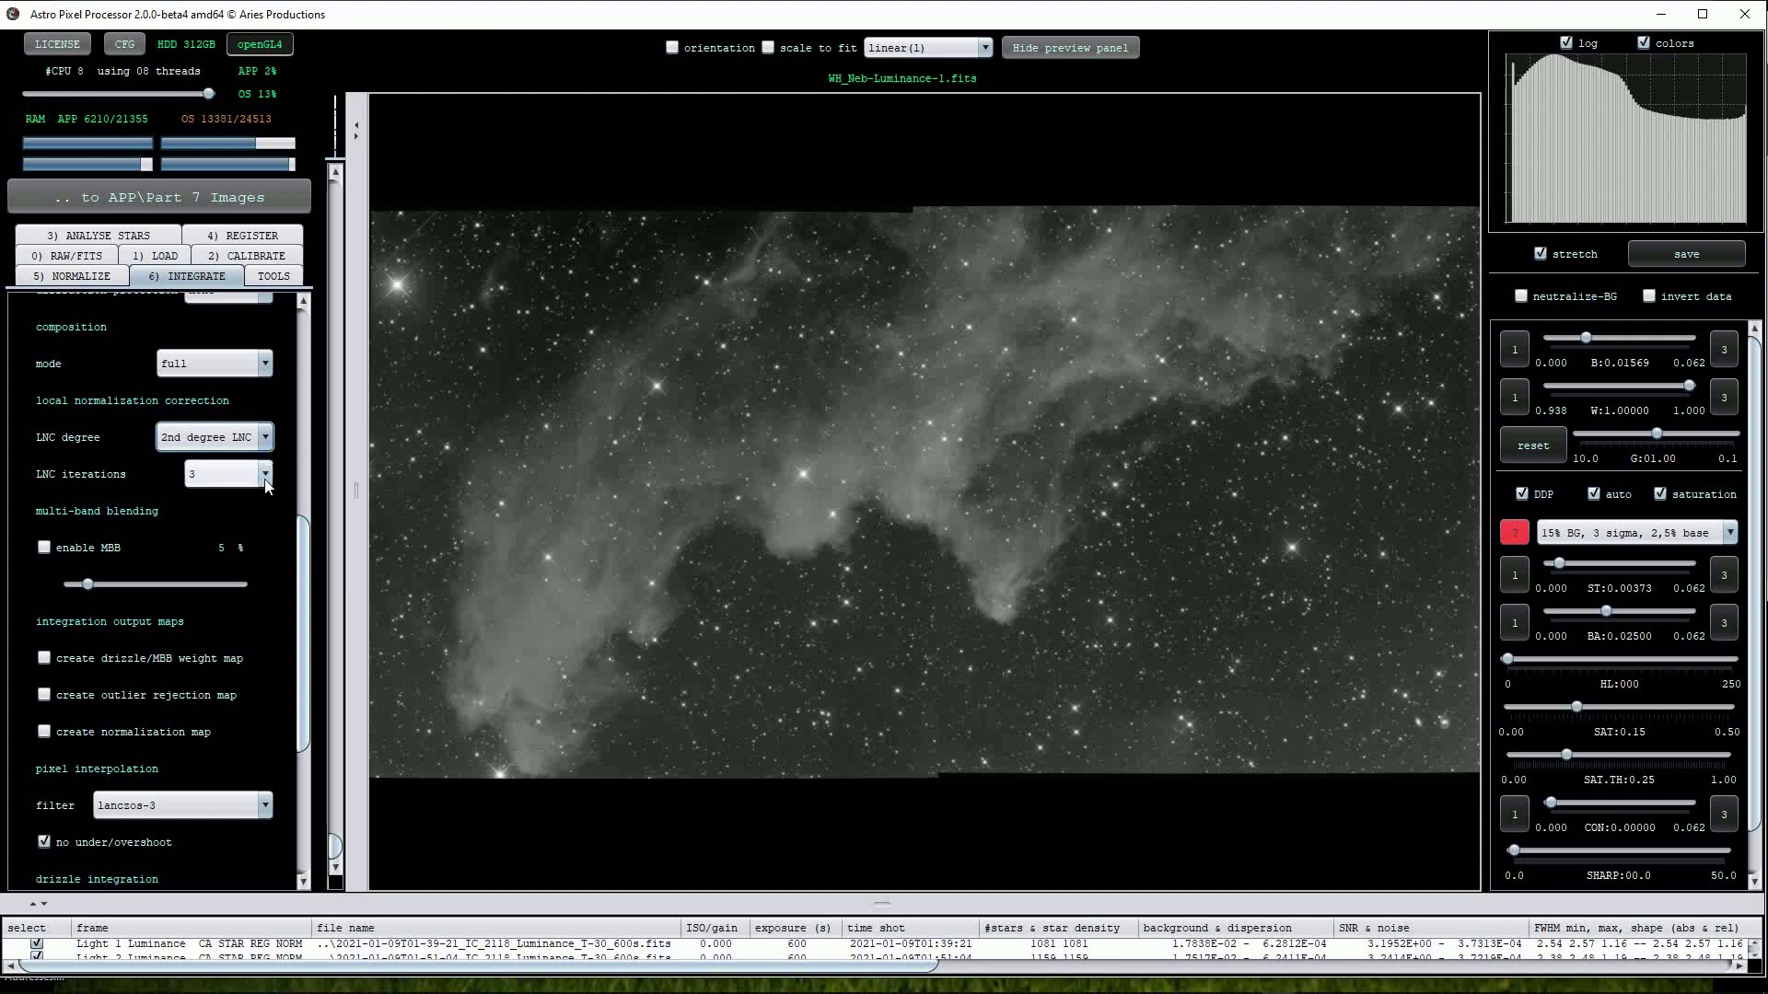
pyautogui.click(264, 475)
pyautogui.click(206, 521)
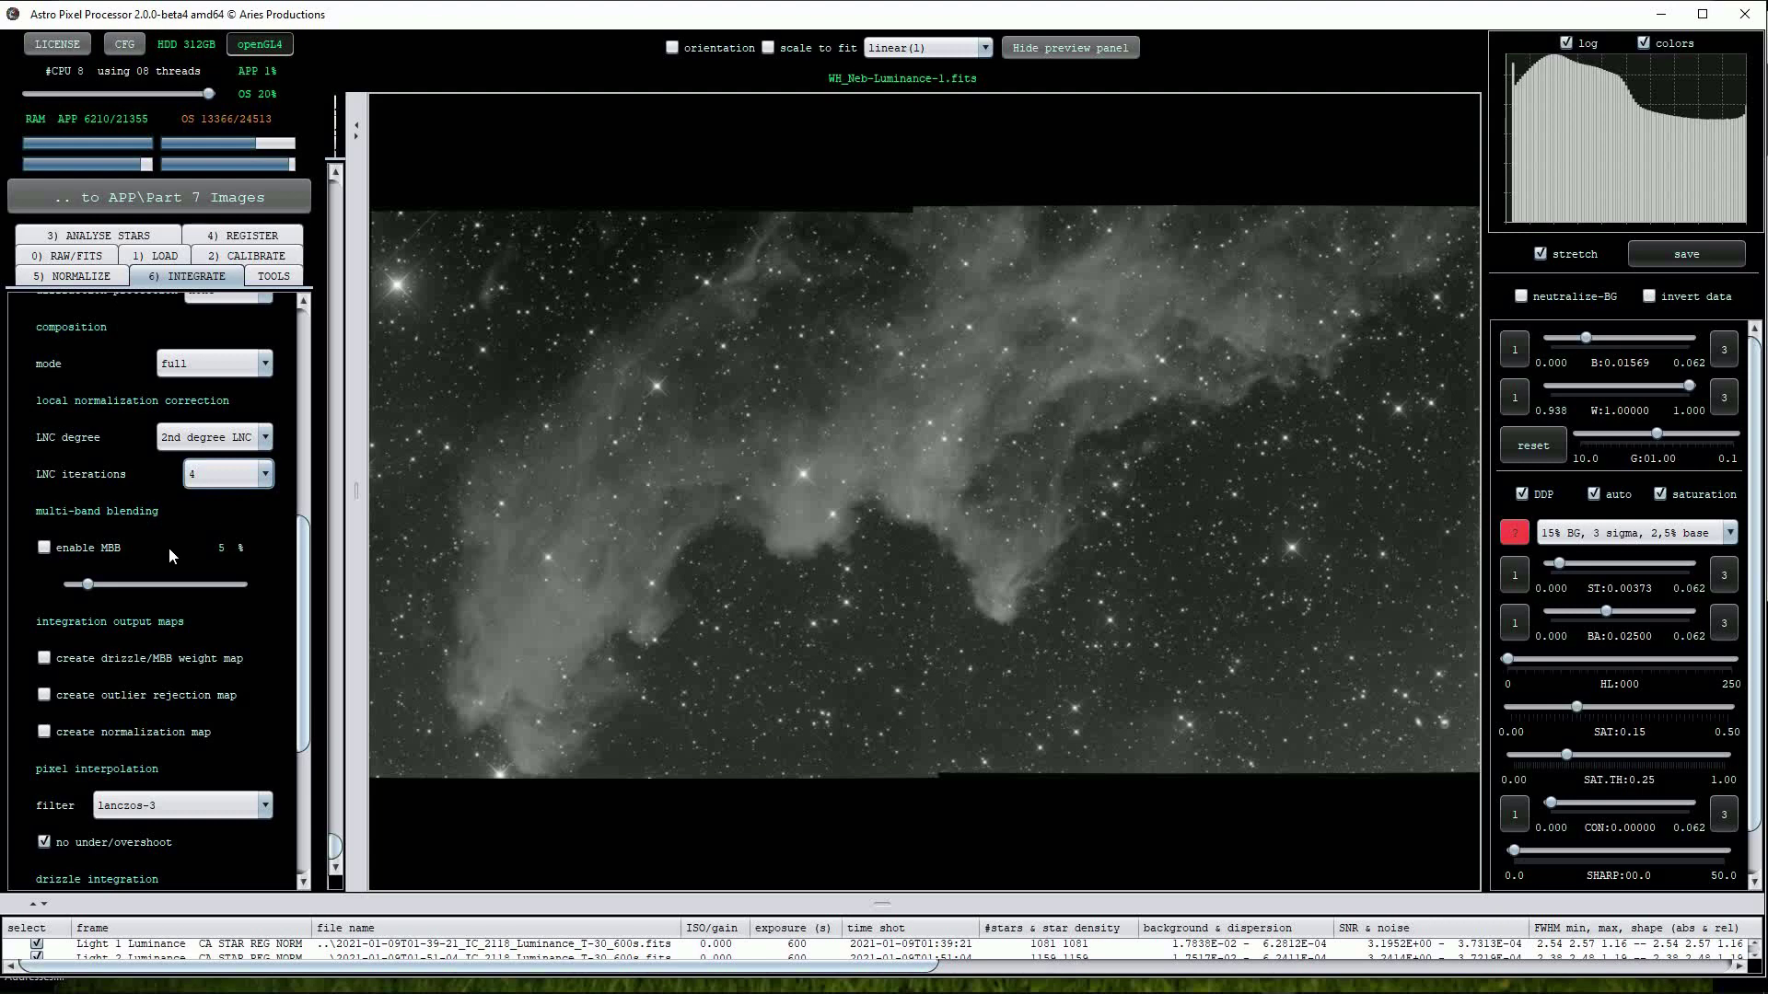
pyautogui.click(46, 549)
pyautogui.moveTo(311, 667); pyautogui.dragTo(301, 795)
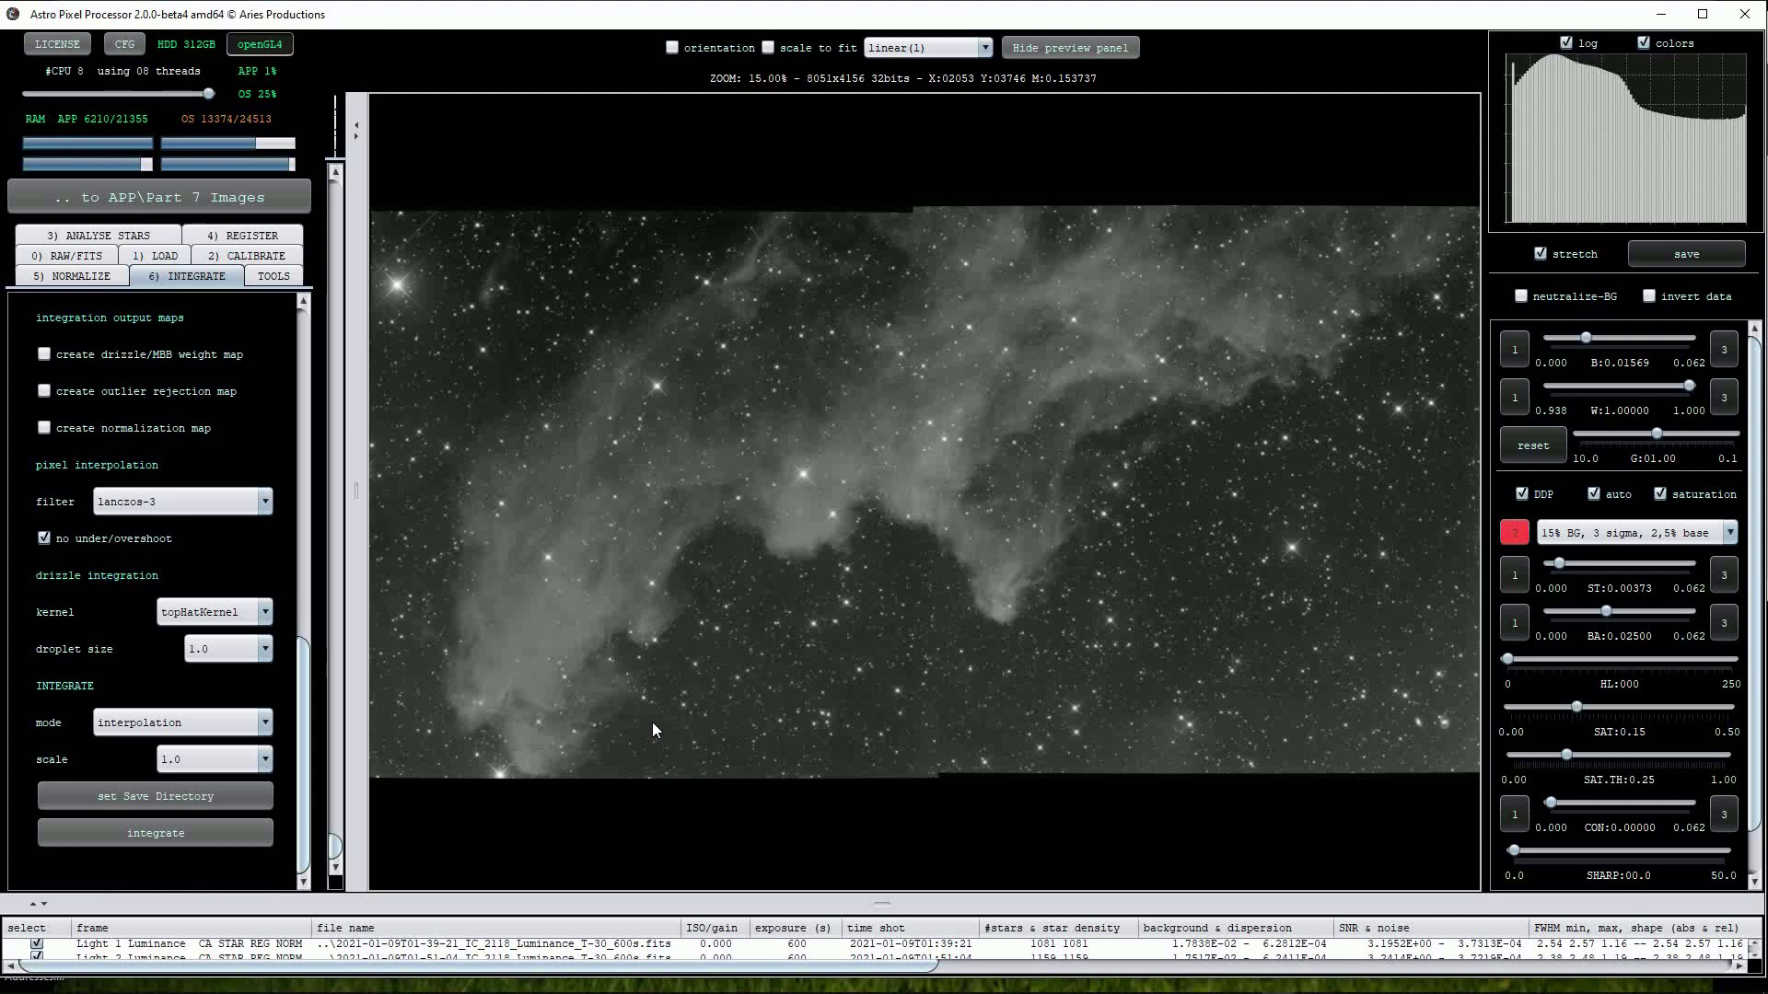
# Integrate the luminance mosaic as object WH_Neb, producing WH_Neb-Luminance-2.fits.
pyautogui.click(168, 831)
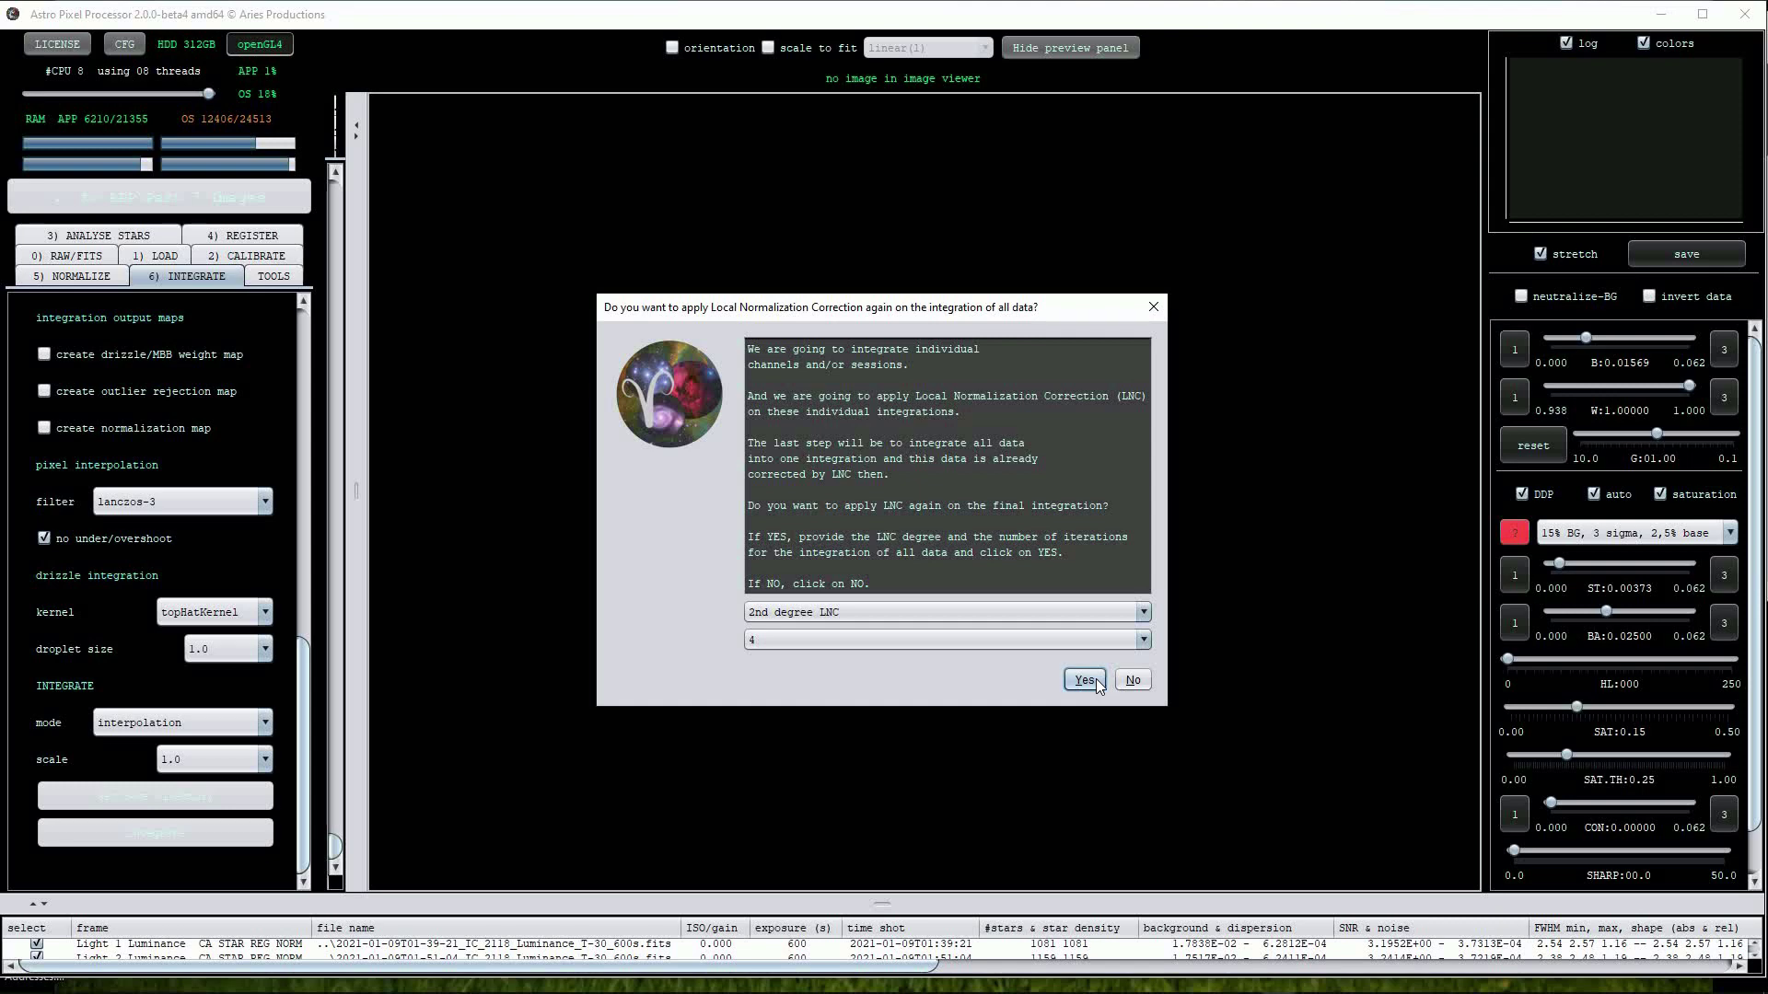
pyautogui.click(1128, 679)
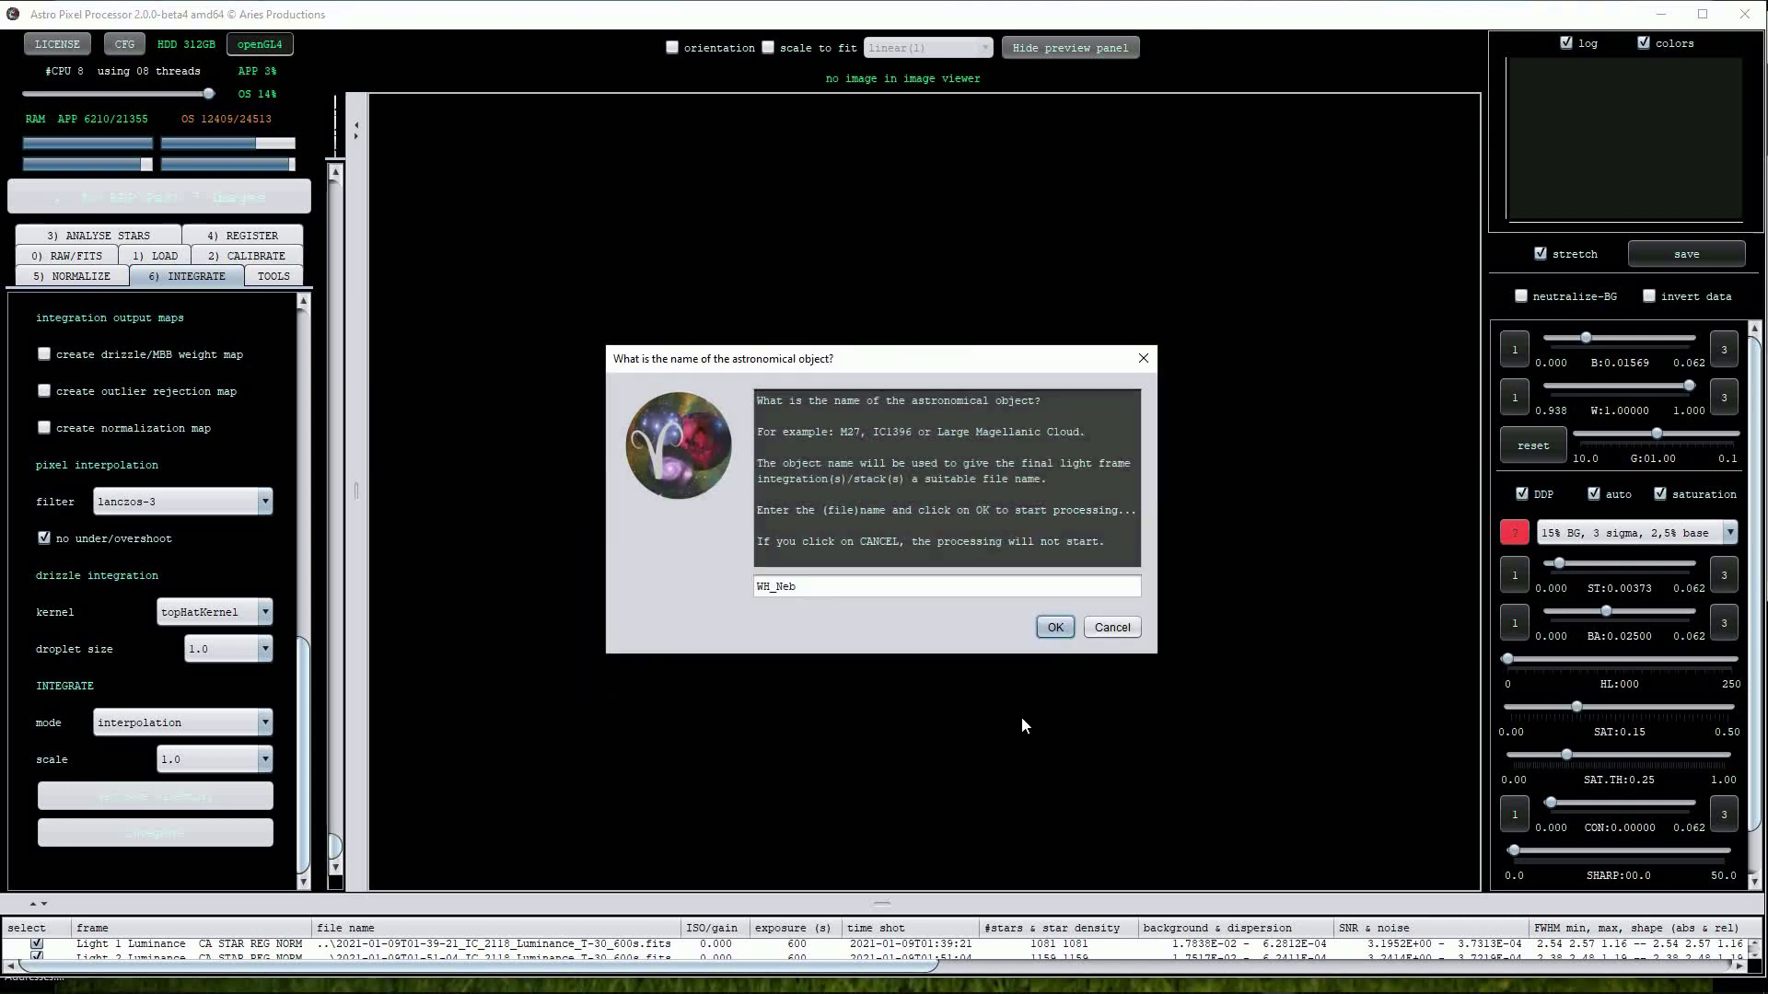
pyautogui.click(1054, 629)
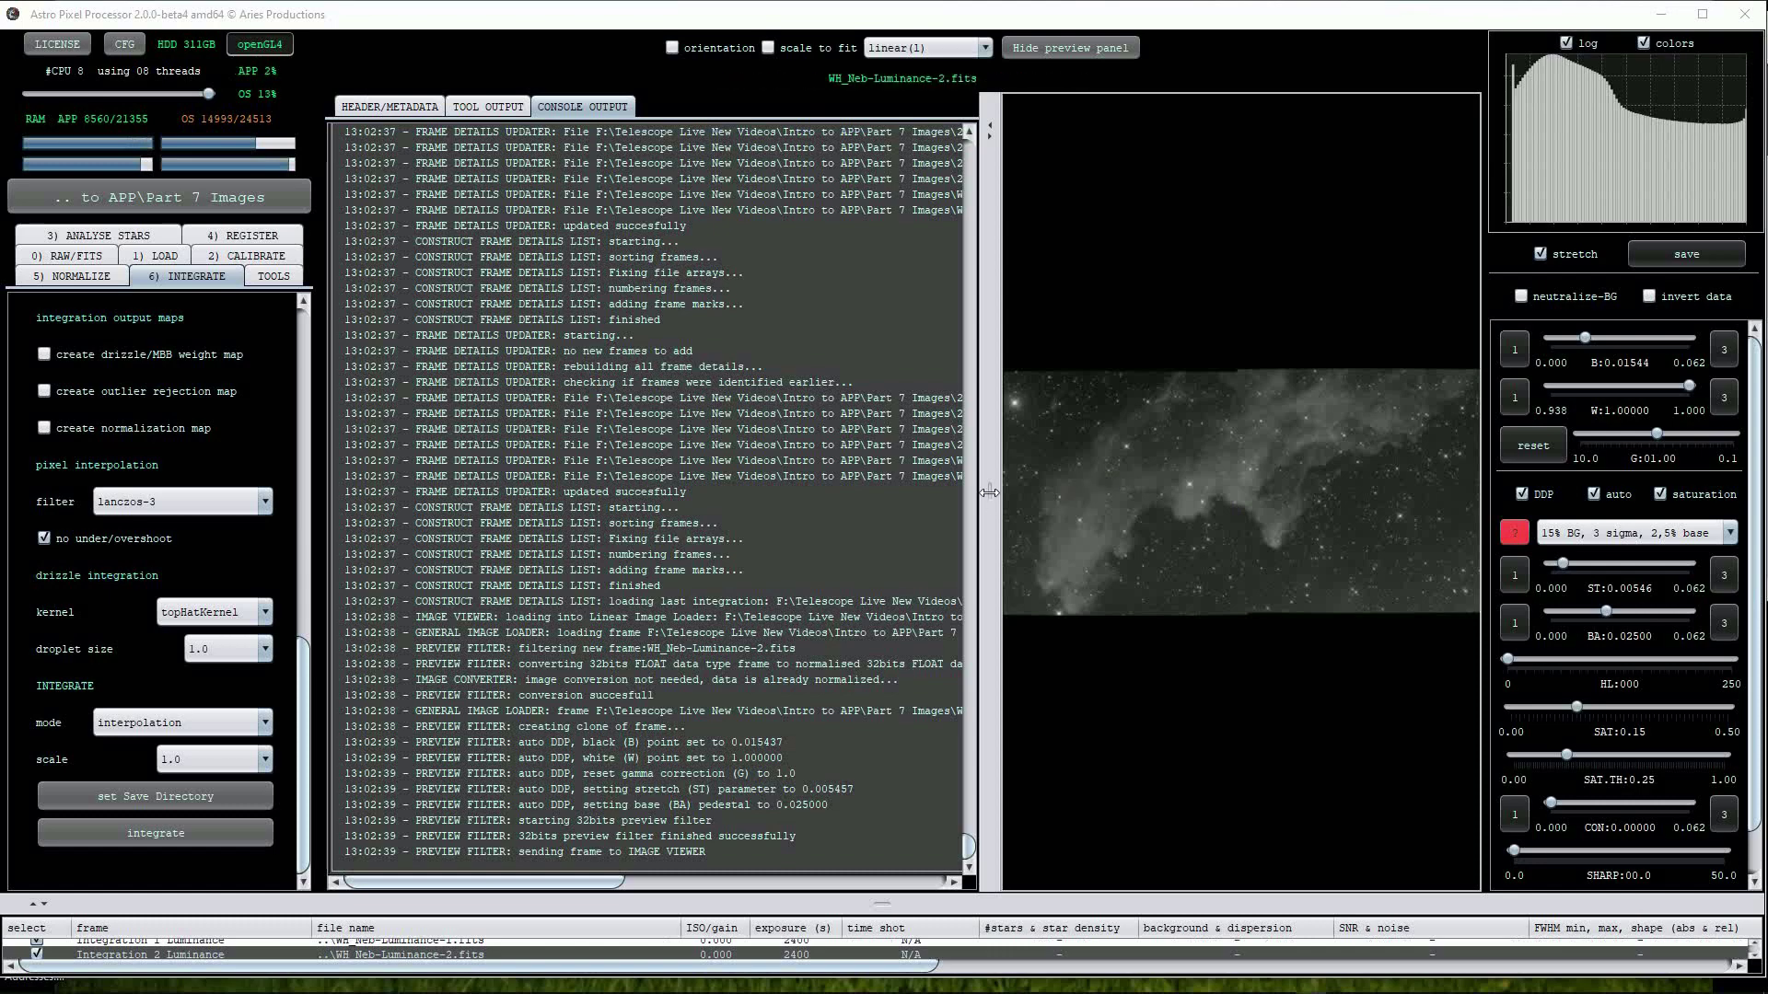
# Collapse the console and zoom in and out on the WH_Neb-Luminance-2 mosaic.
pyautogui.moveTo(991, 491); pyautogui.dragTo(415, 498)
pyautogui.scroll(4, 941, 501)
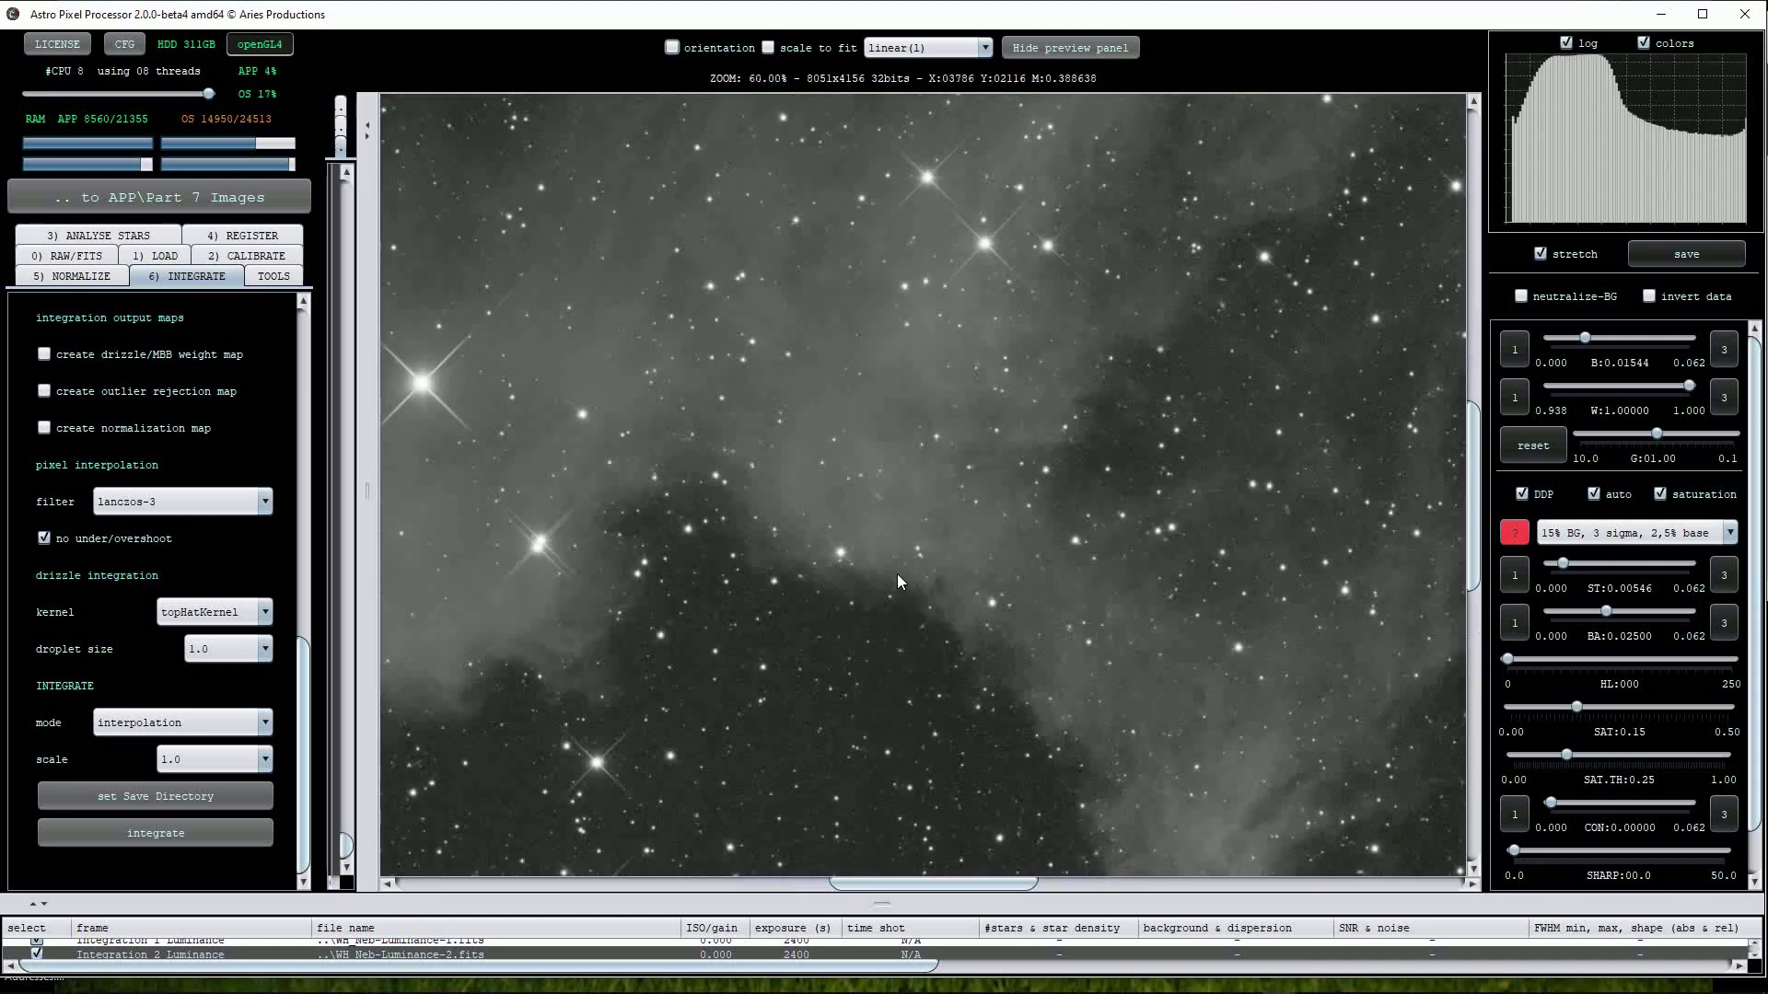
pyautogui.scroll(-5, 918, 566)
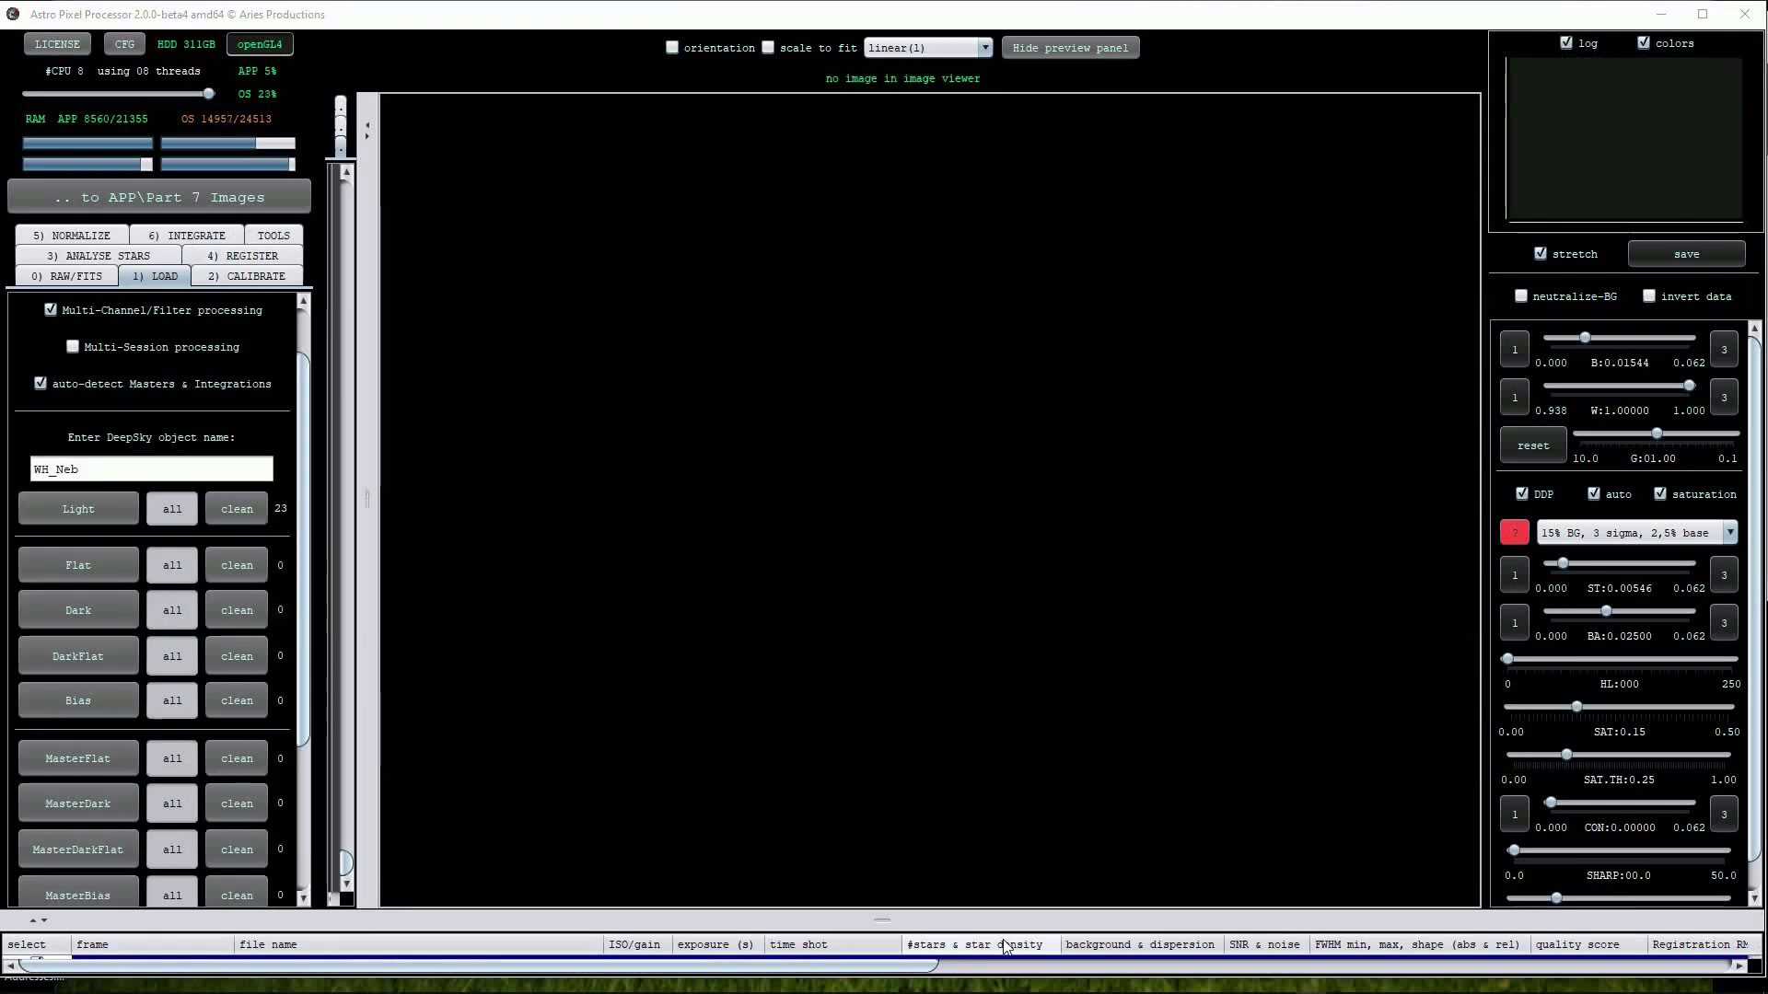
# Enlarge the file list and run star analysis on the 23 light frames.
pyautogui.moveTo(875, 921); pyautogui.dragTo(919, 921)
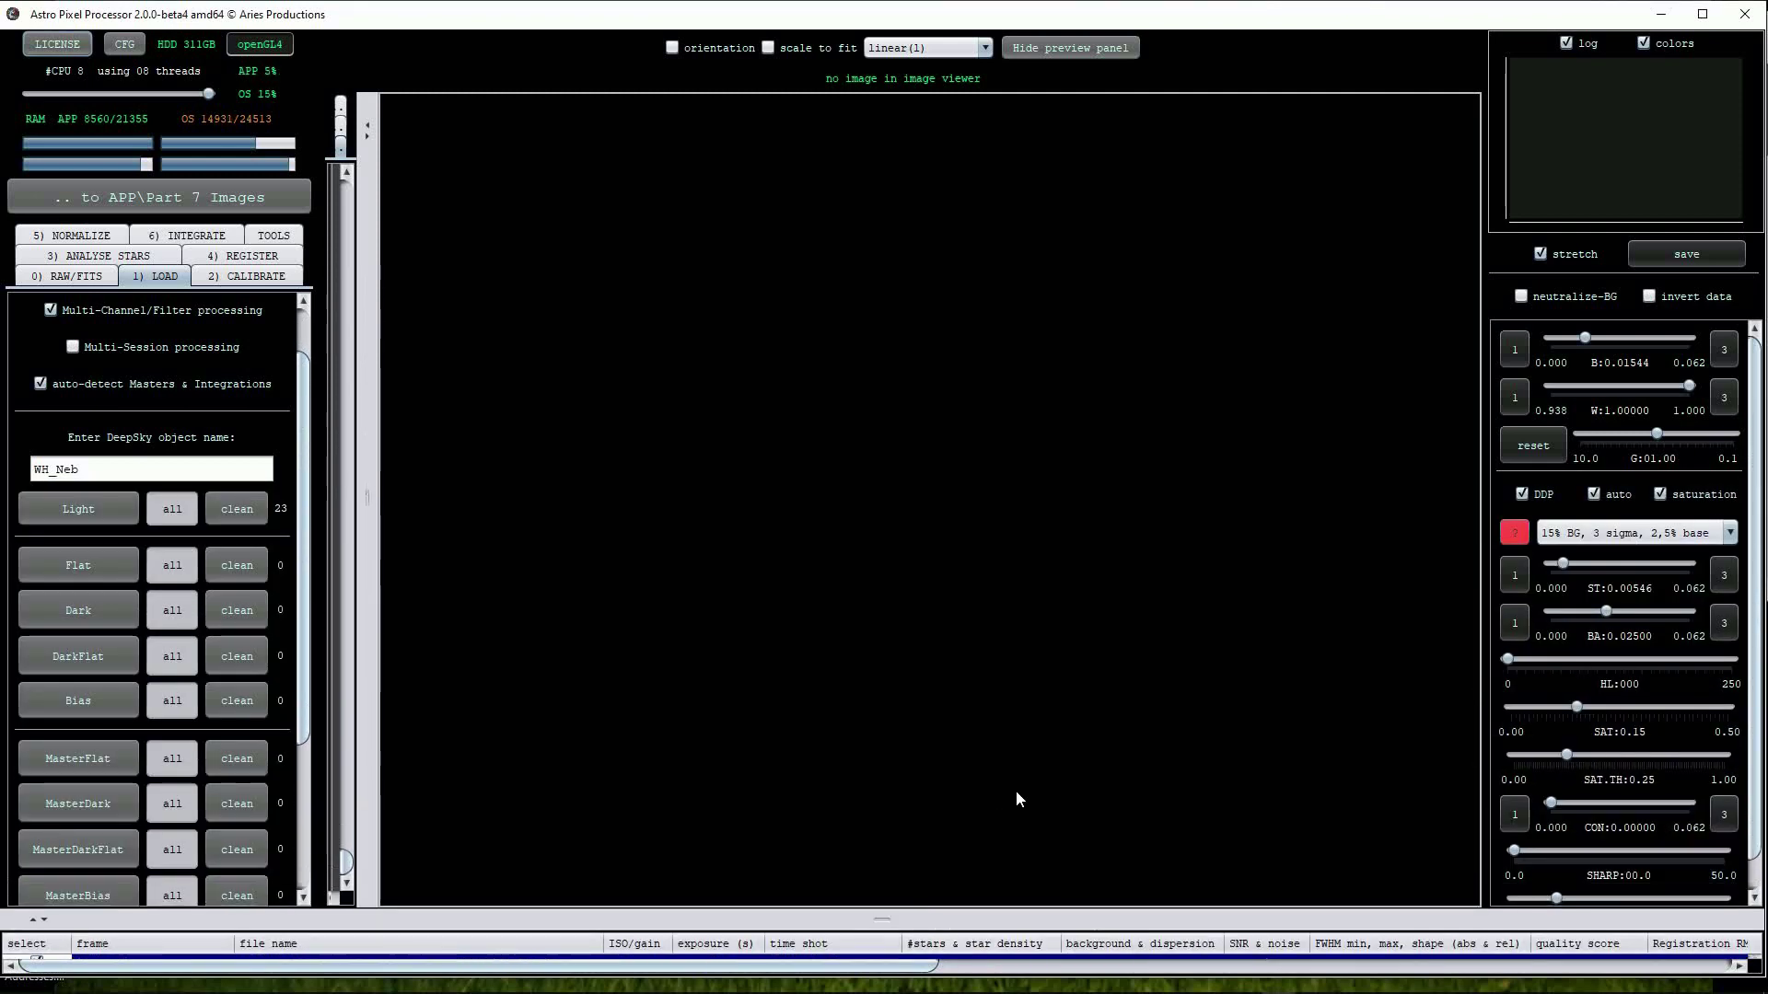
pyautogui.click(104, 258)
pyautogui.click(156, 680)
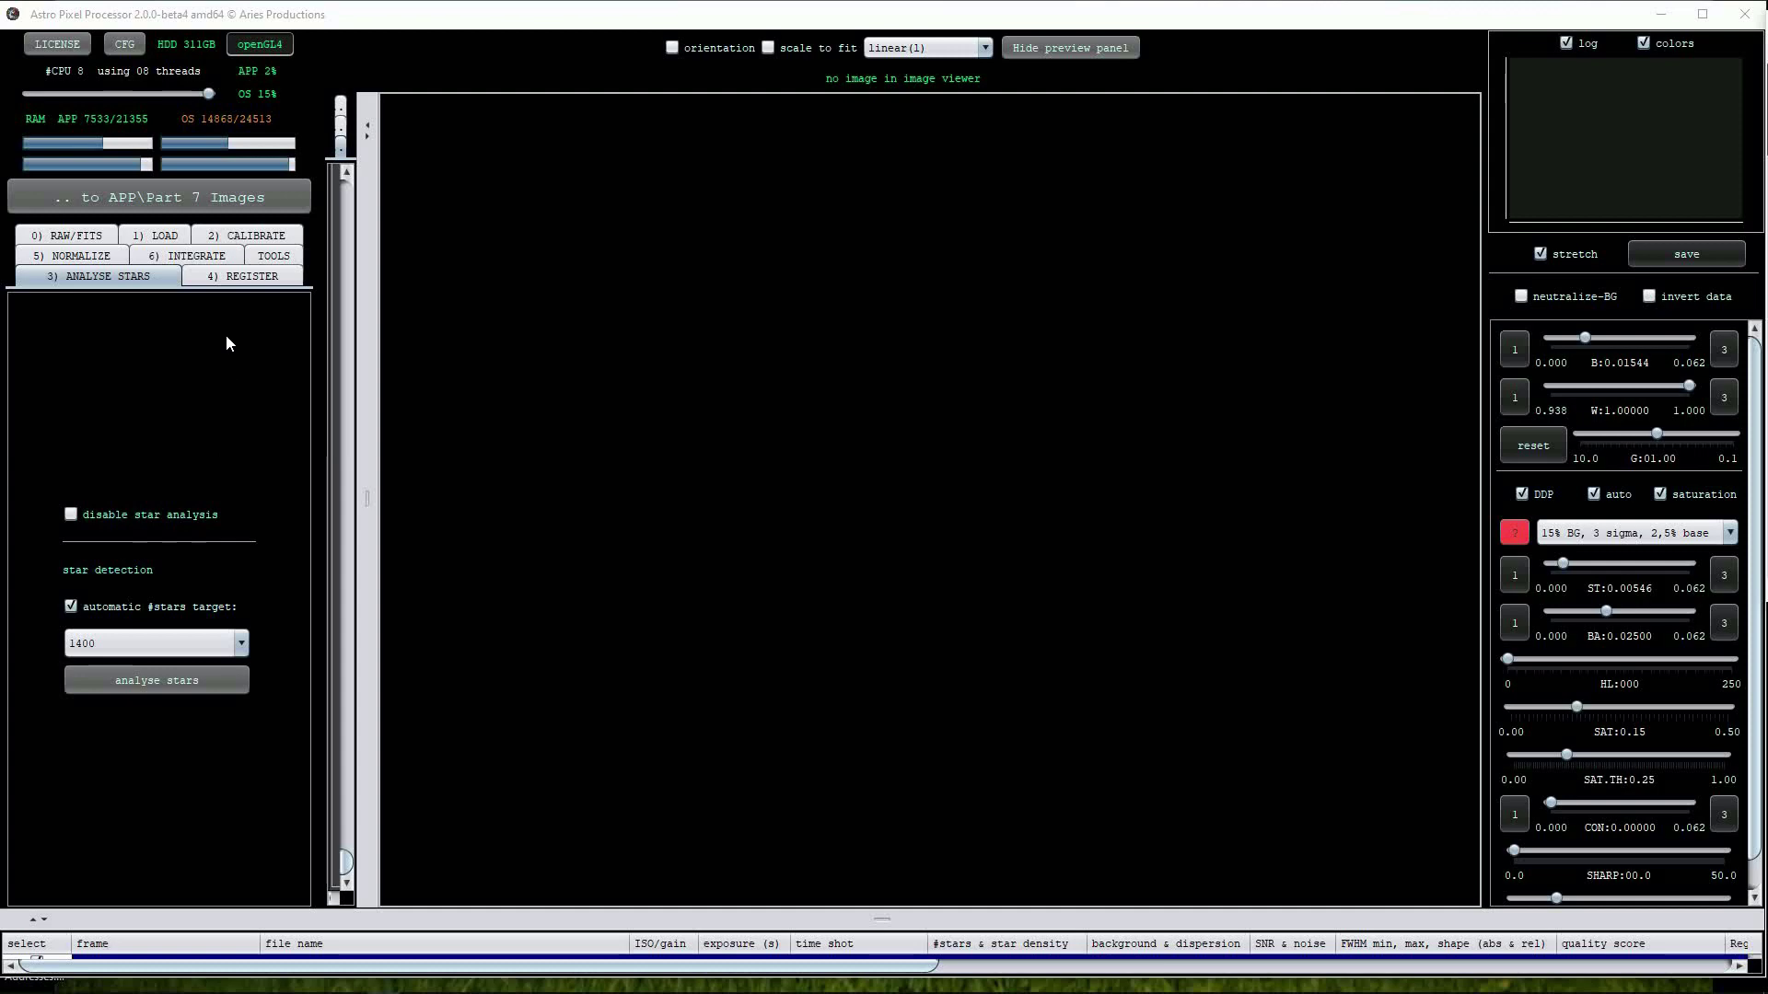
# Run mosaic registration, then normalize the light frames.
pyautogui.click(236, 278)
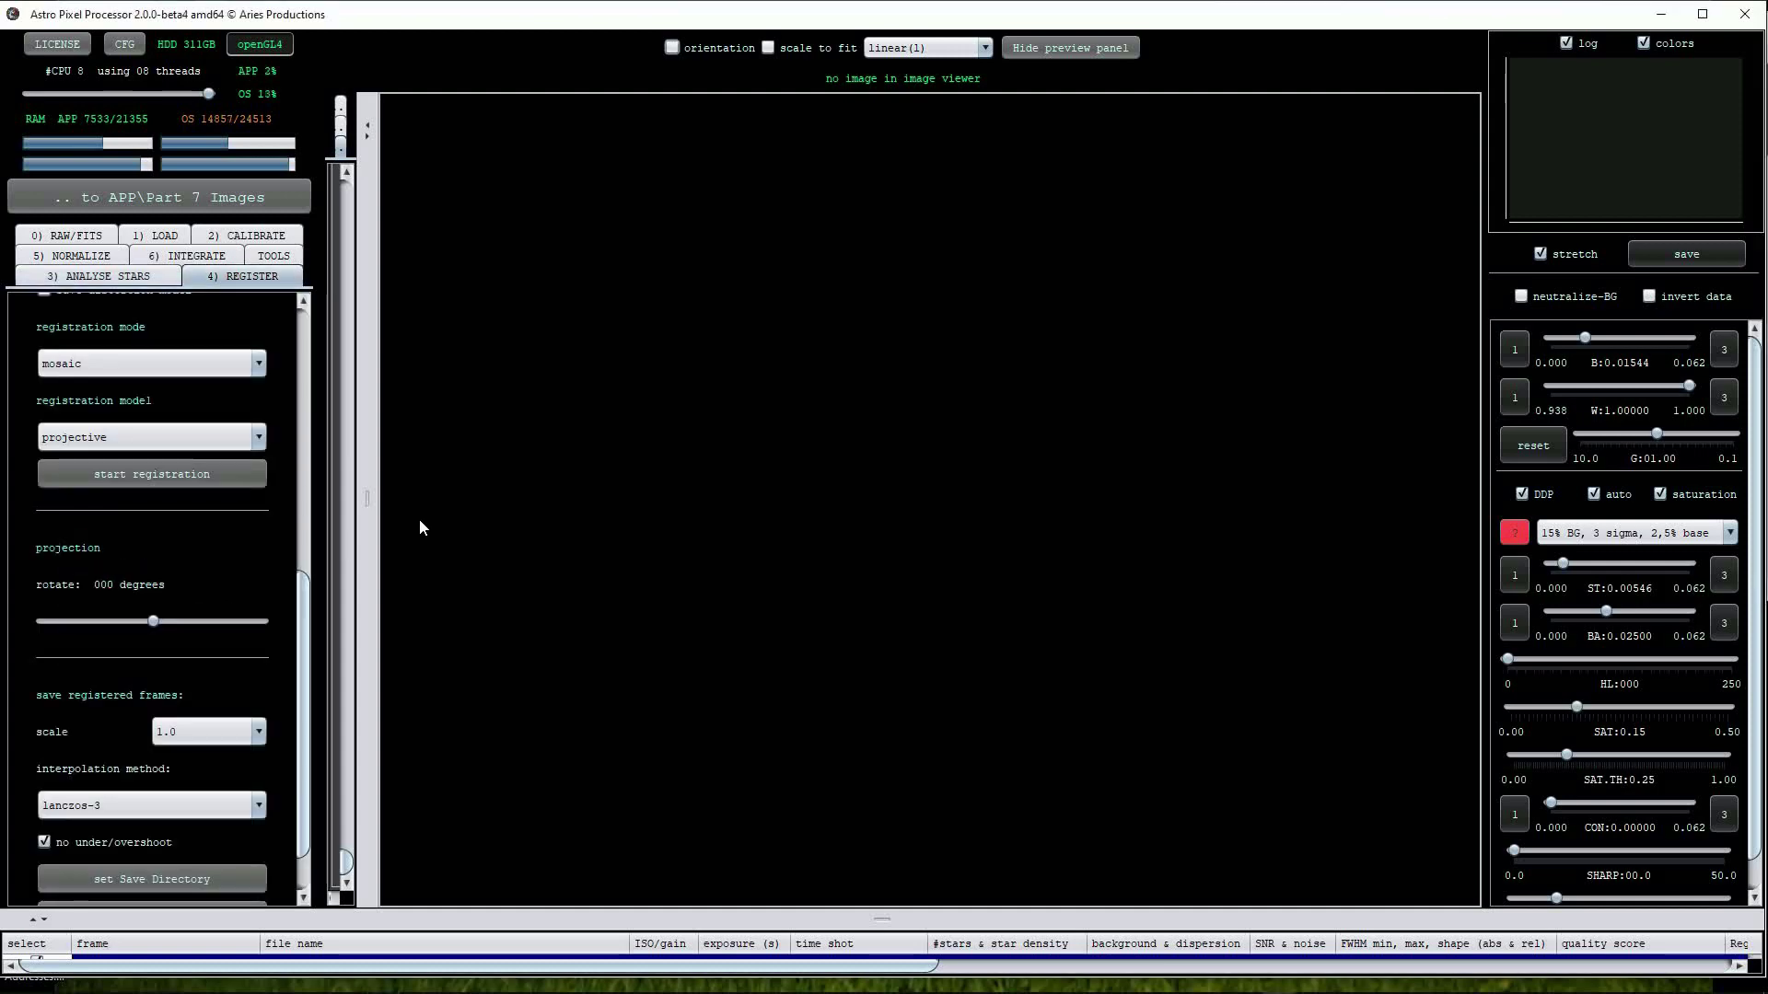
pyautogui.moveTo(367, 498); pyautogui.dragTo(538, 500)
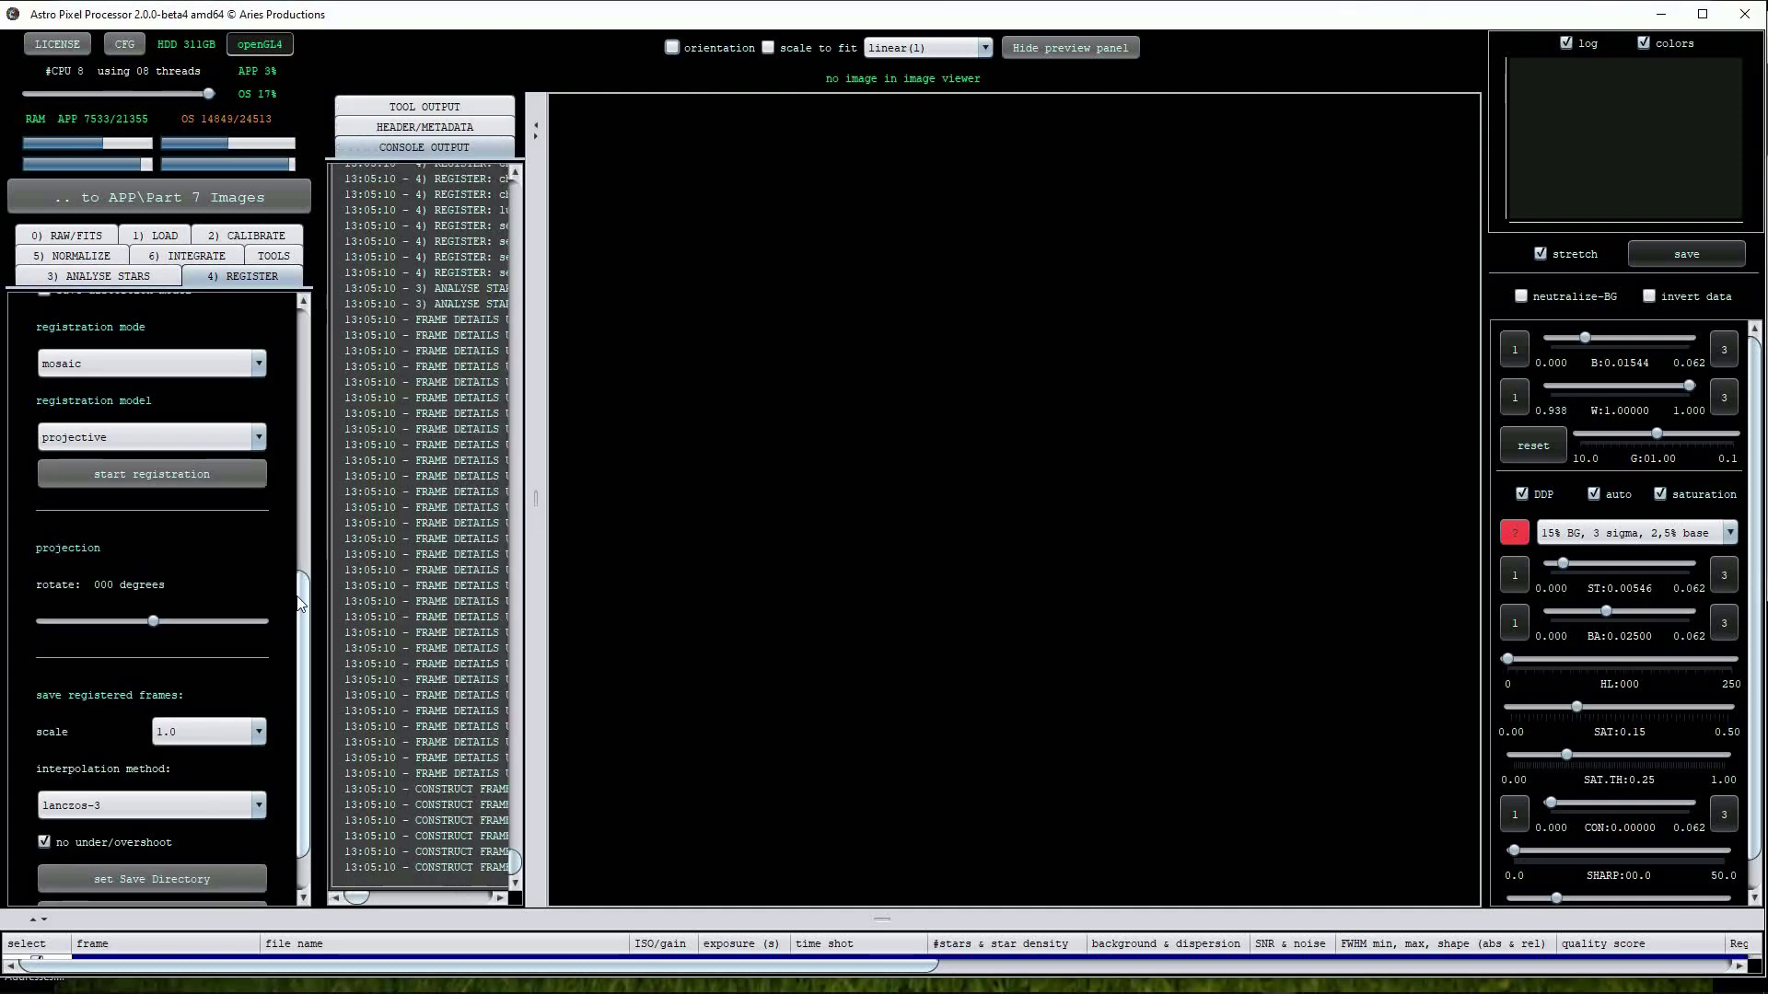
pyautogui.scroll(-1, 221, 810)
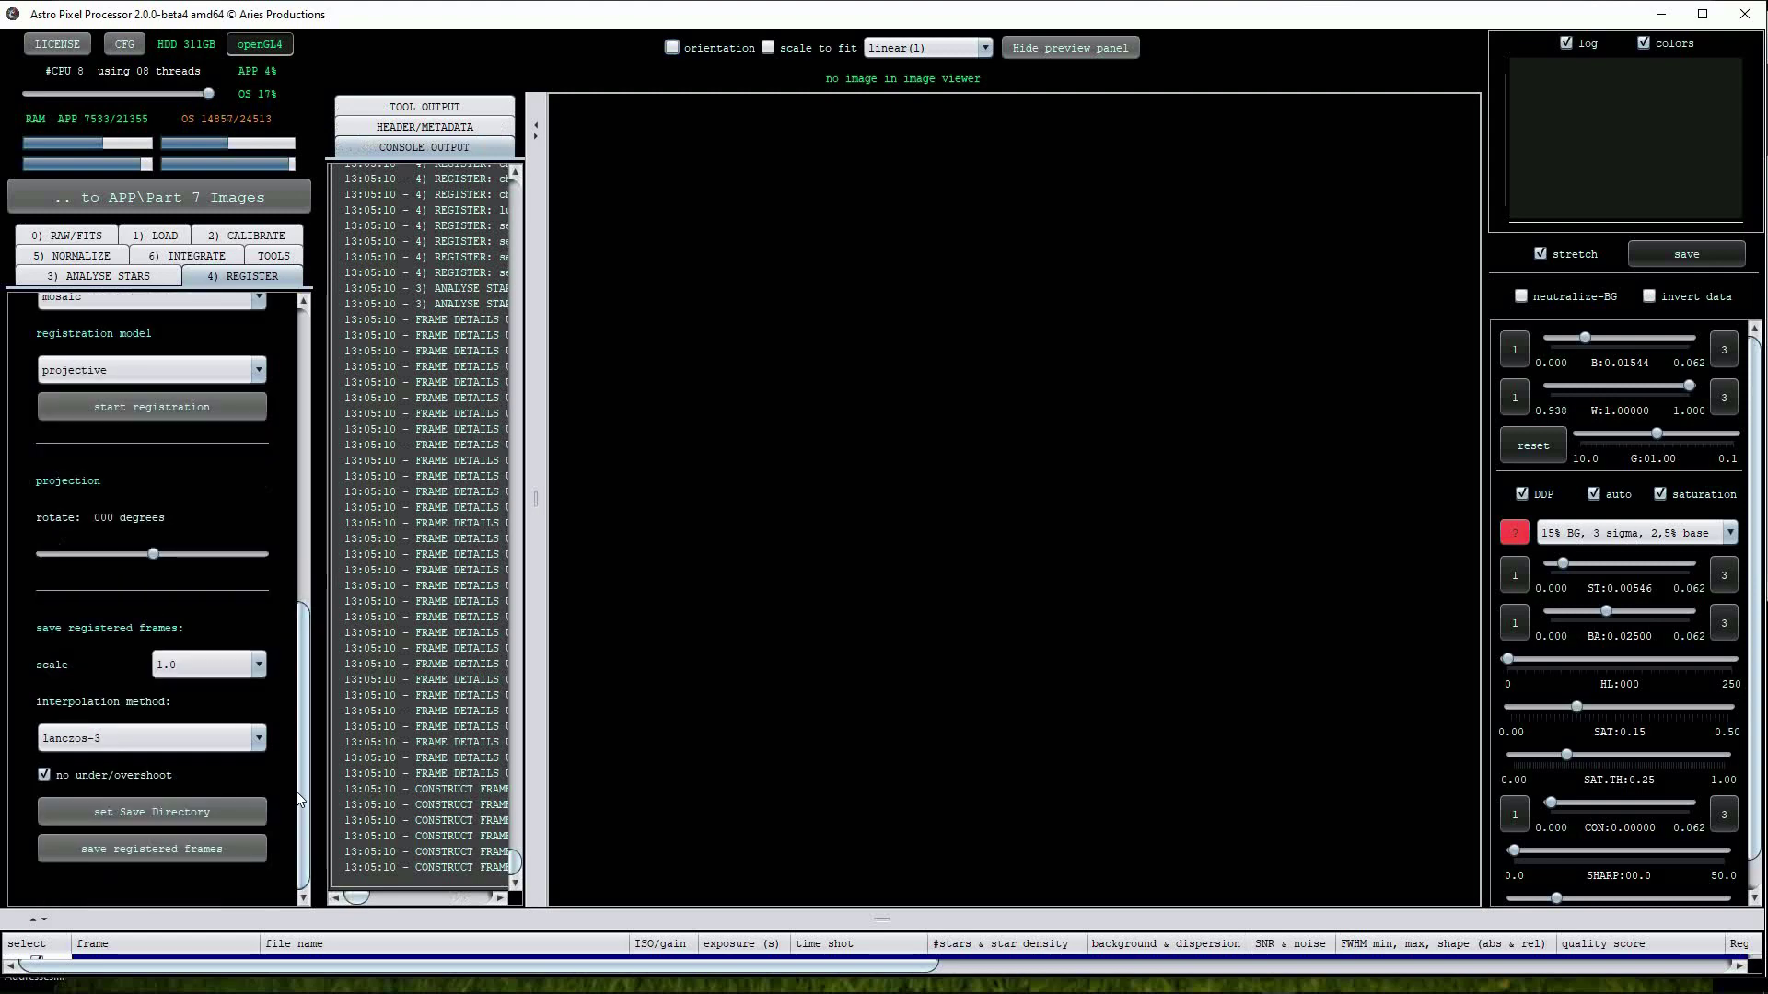
pyautogui.scroll(1, 129, 654)
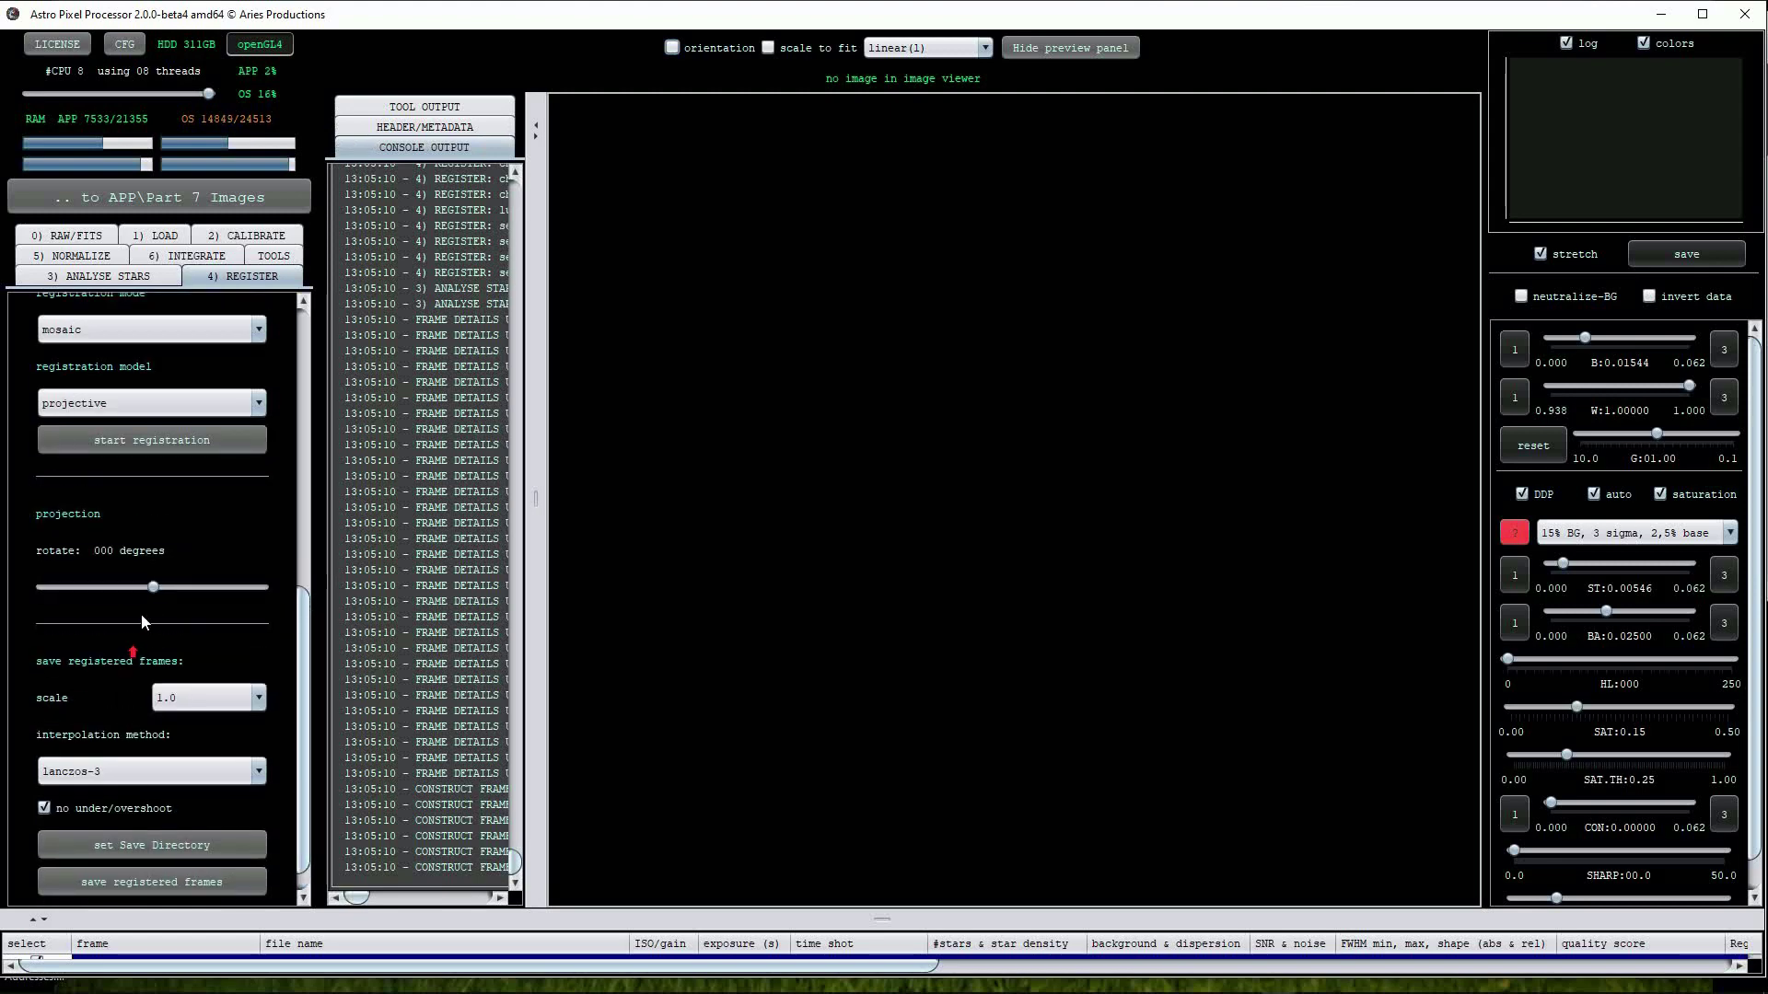
pyautogui.click(140, 444)
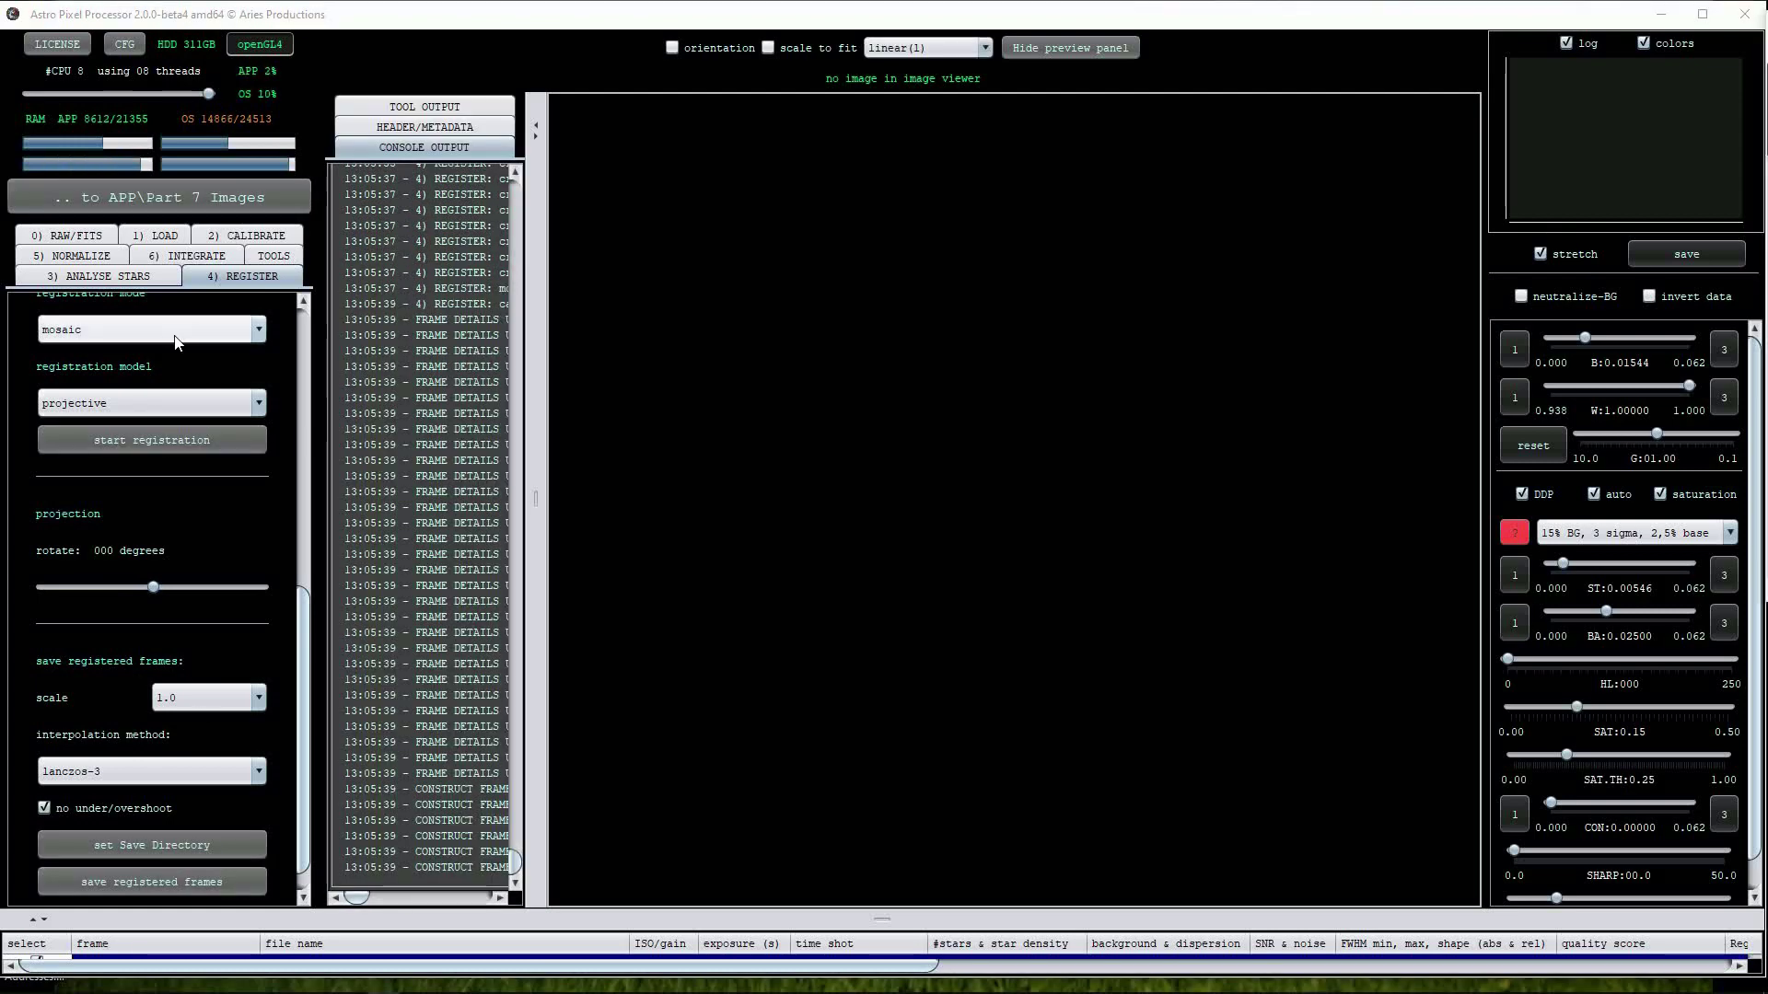
pyautogui.click(81, 256)
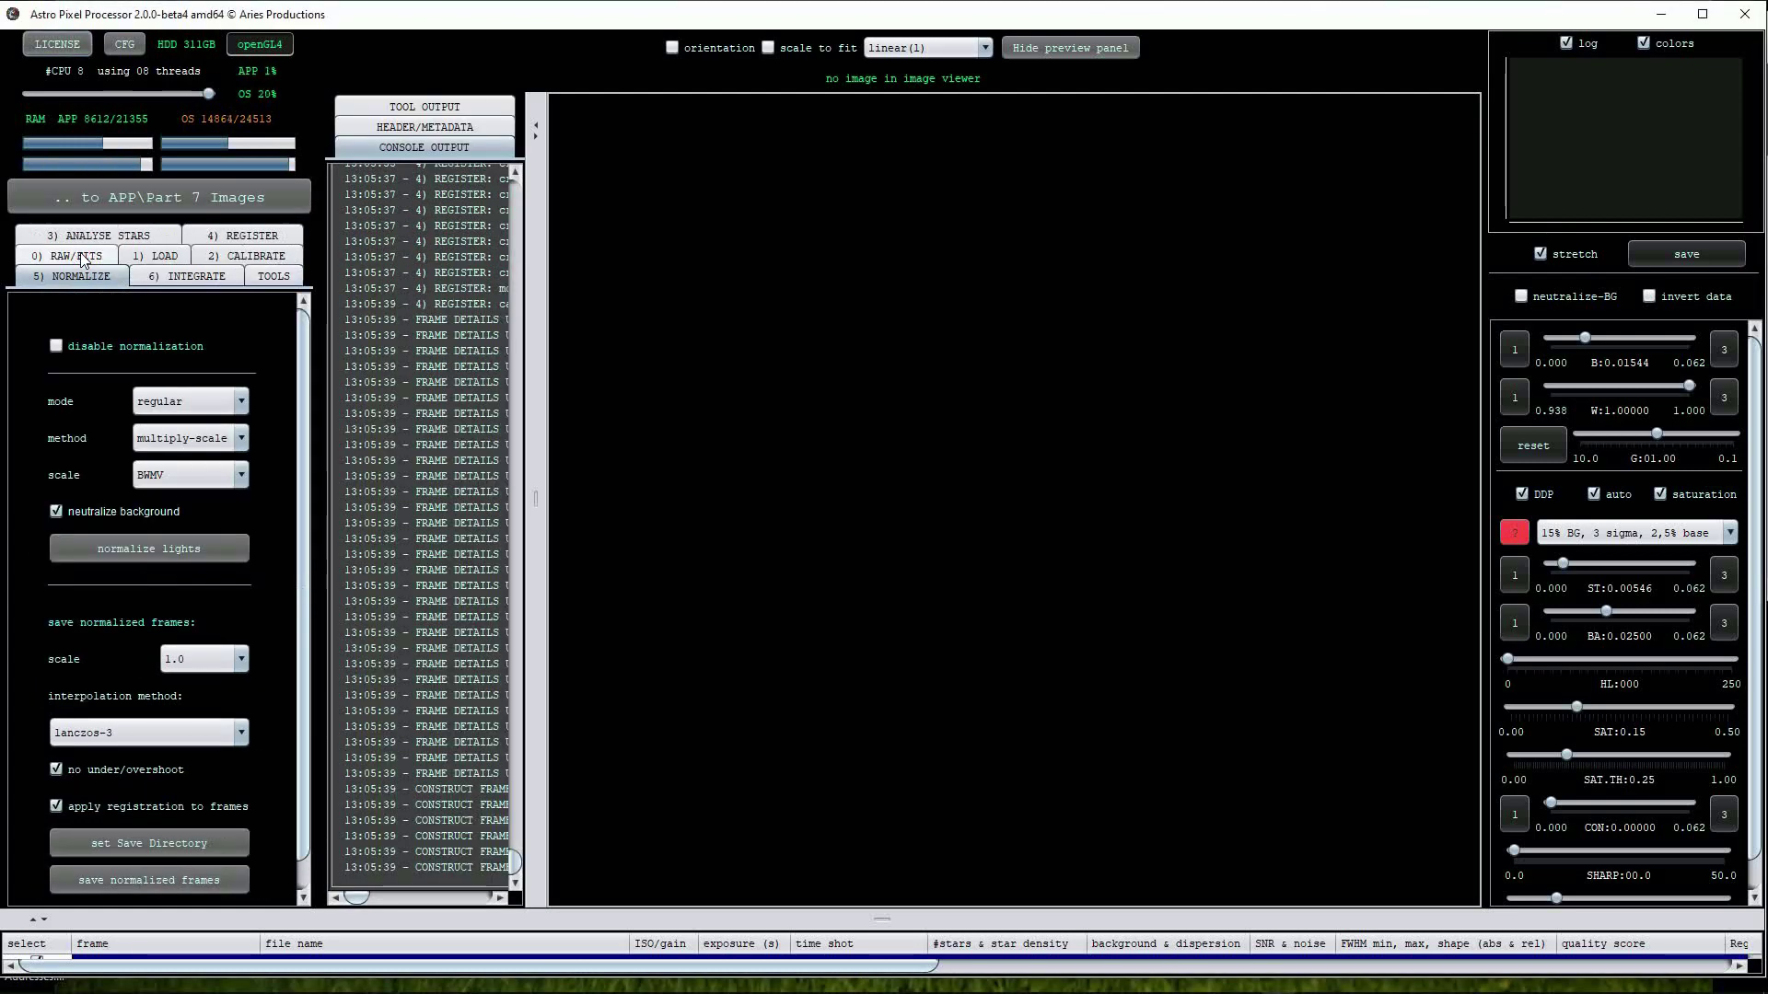
pyautogui.click(131, 550)
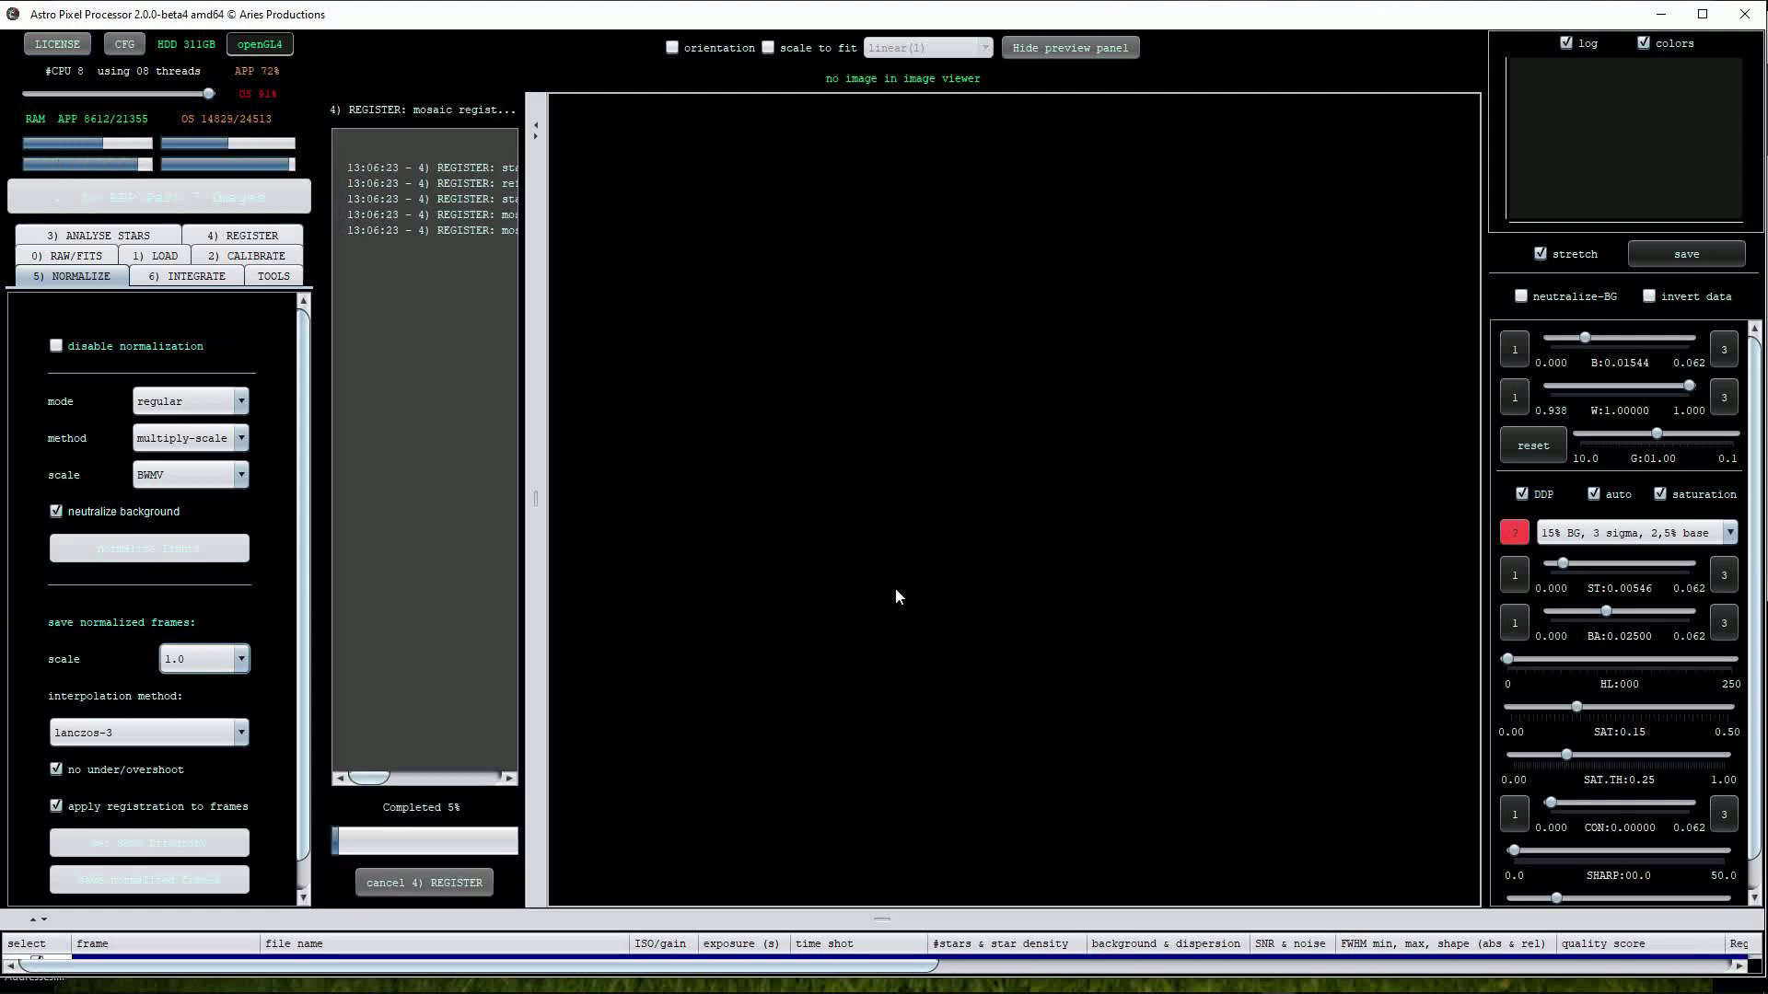
# Integrate the per-channel mosaics as WH_Neb, reapplying 2nd degree LNC with 4 iterations.
pyautogui.click(188, 278)
pyautogui.moveTo(306, 653); pyautogui.dragTo(304, 313)
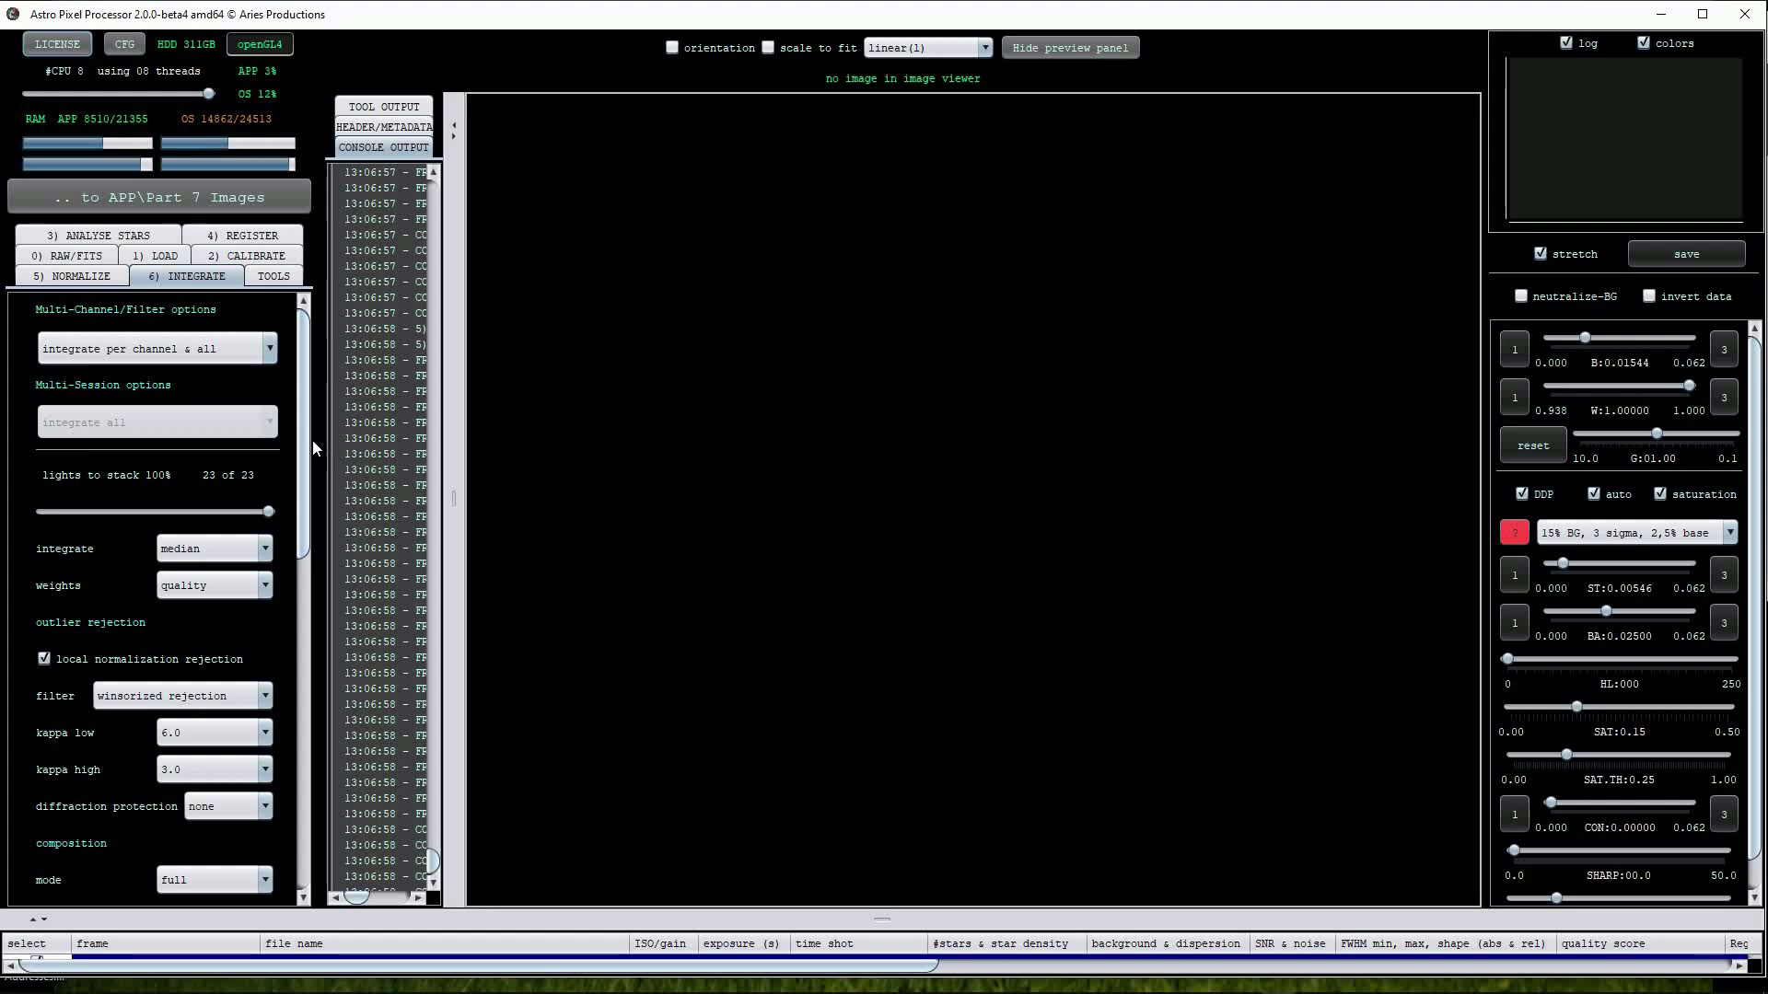
pyautogui.moveTo(304, 465); pyautogui.dragTo(335, 774)
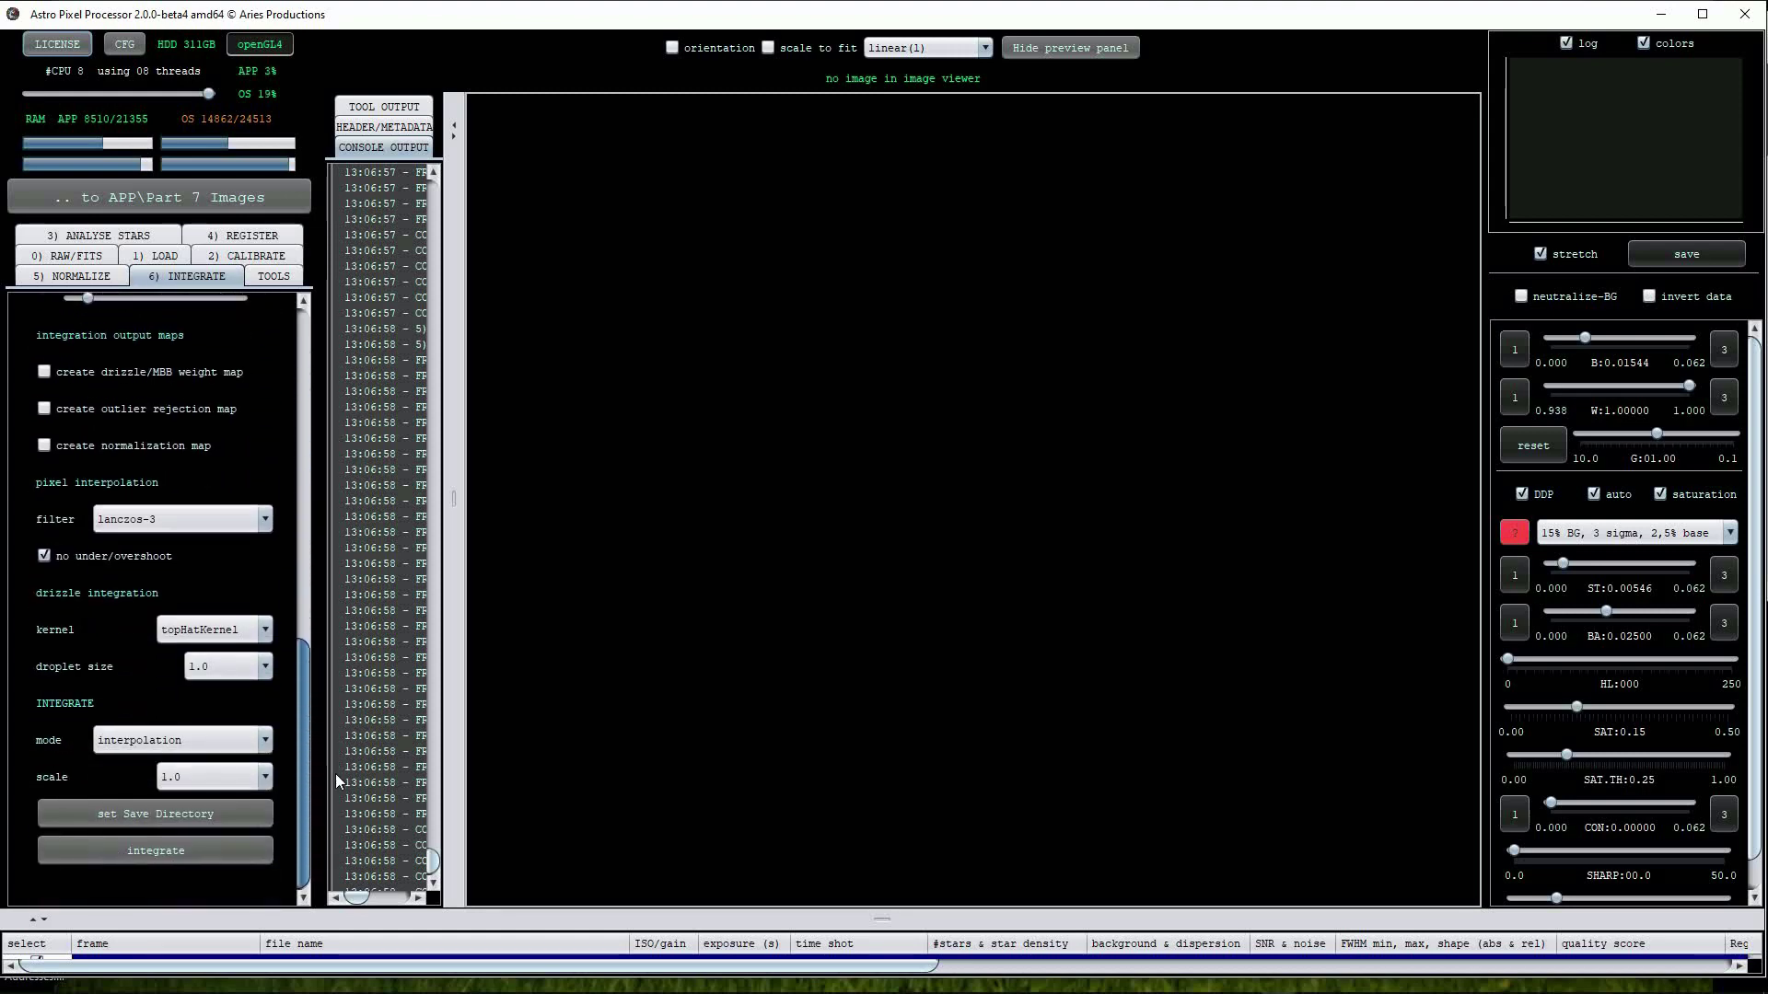
pyautogui.click(191, 850)
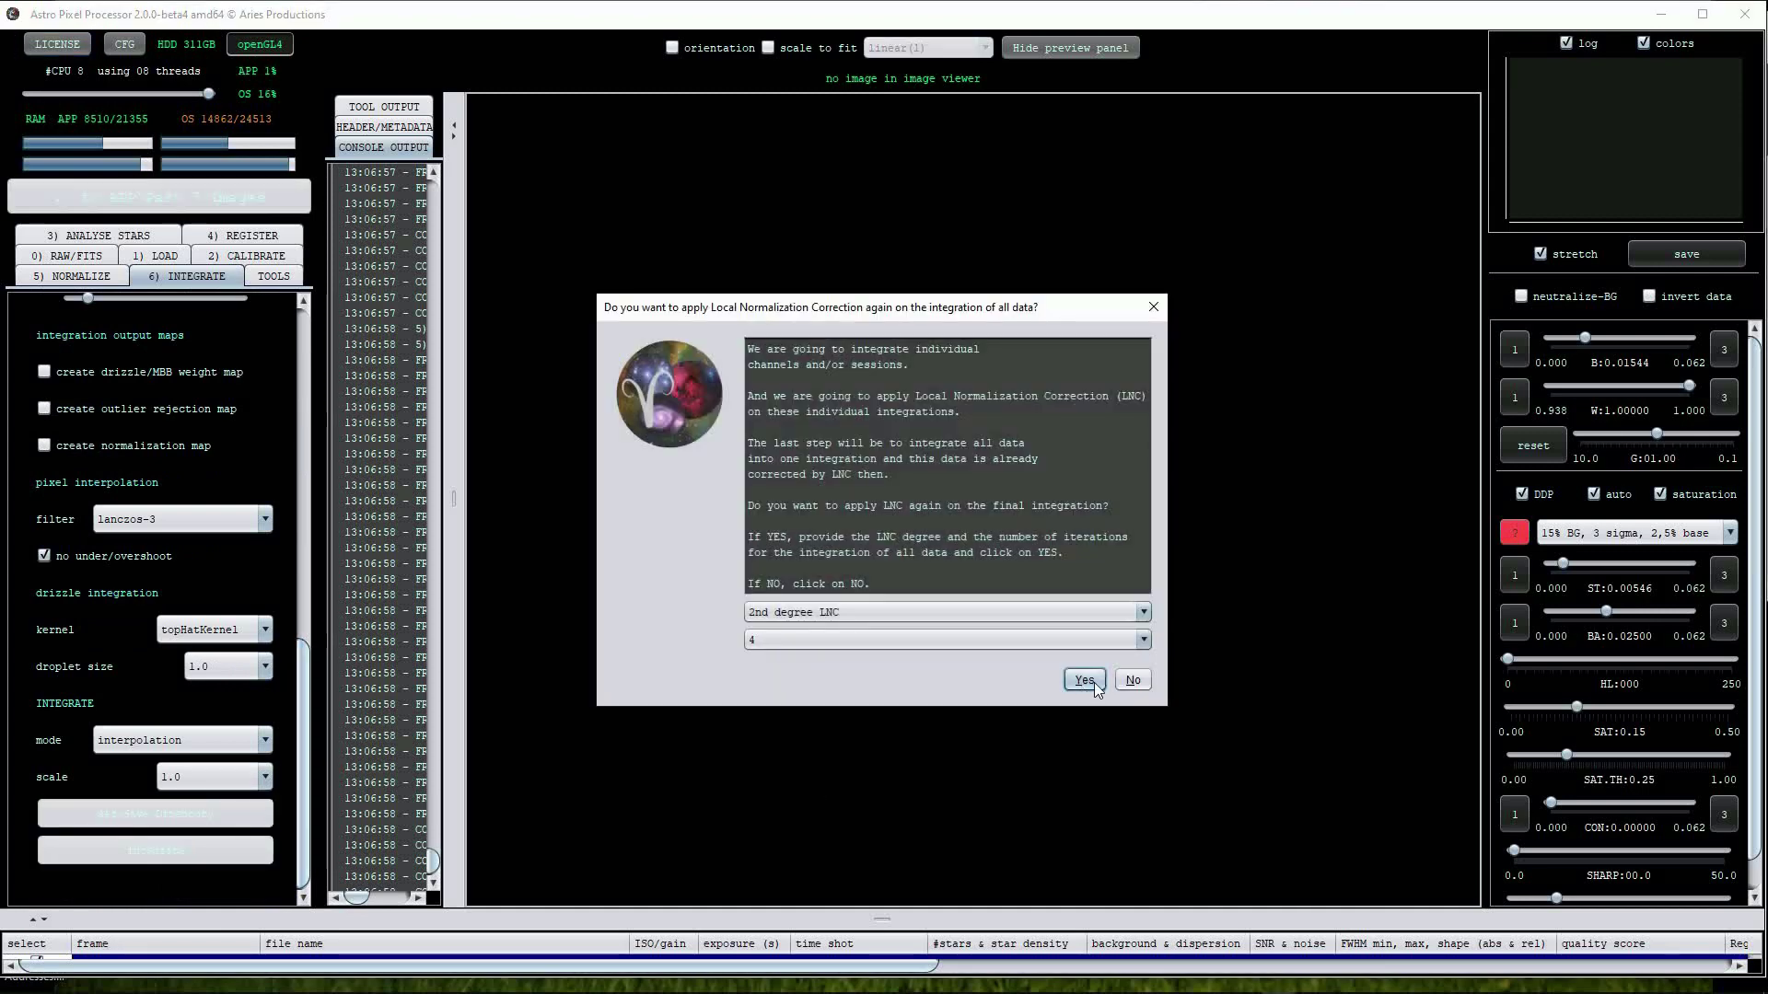
pyautogui.click(1133, 681)
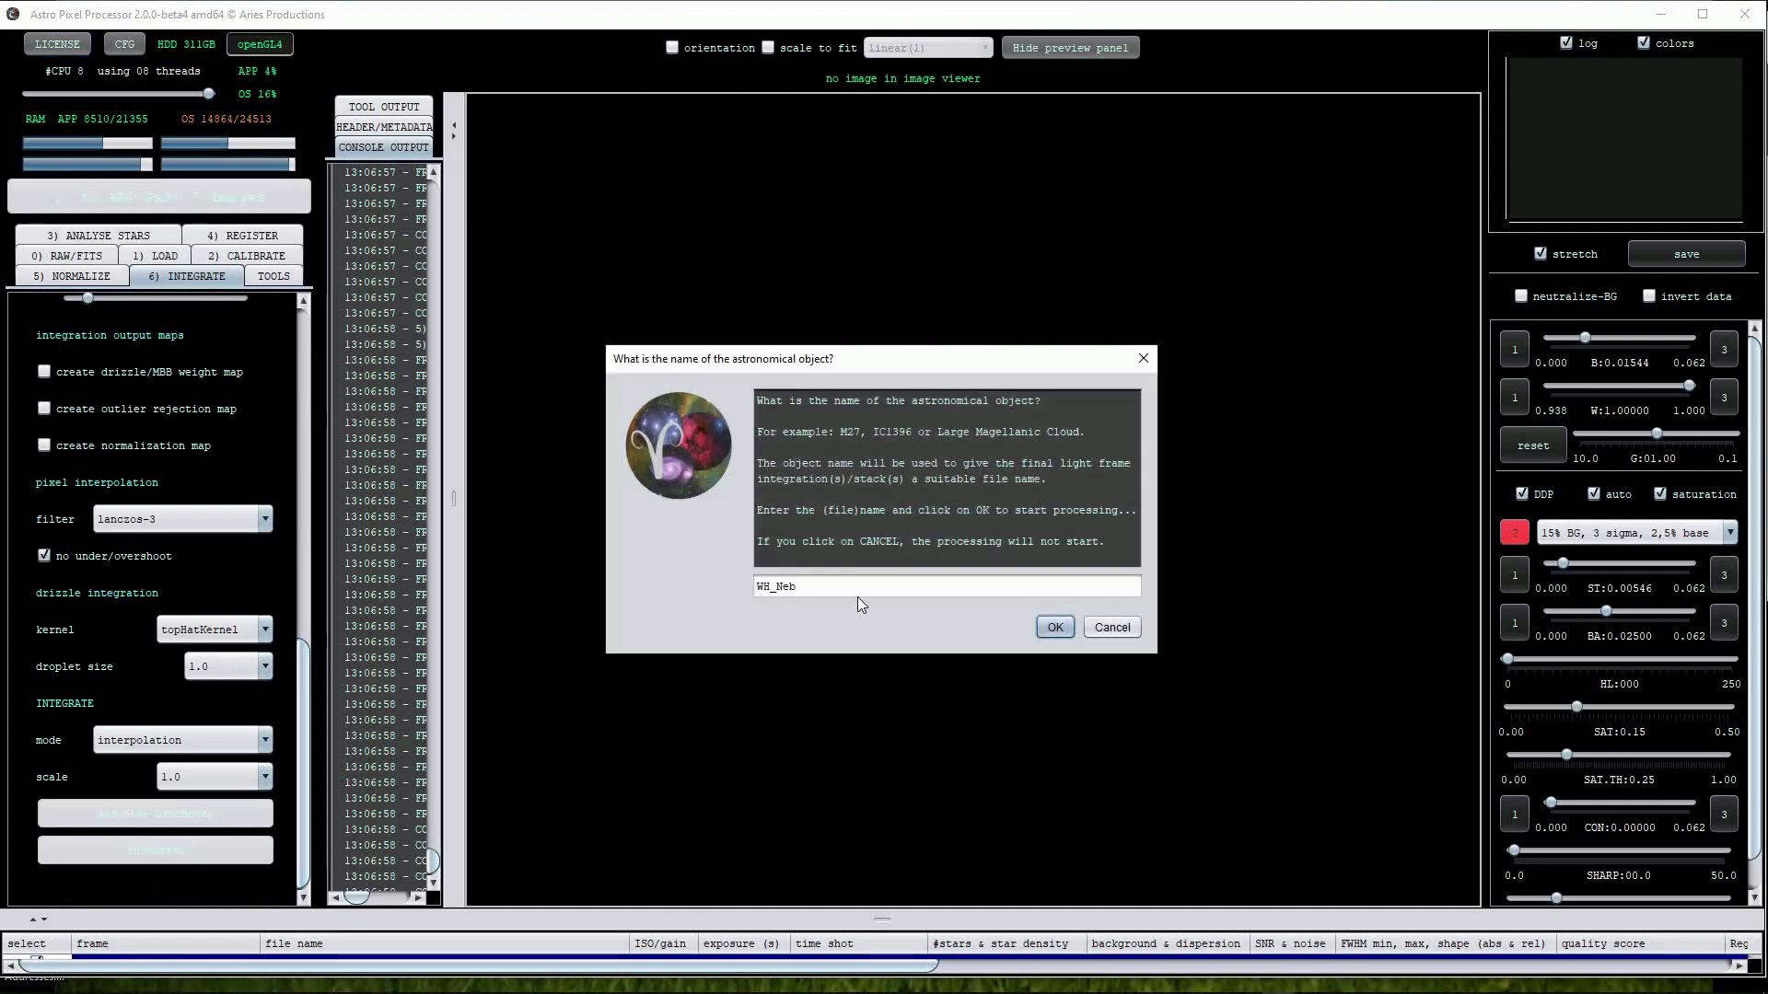
pyautogui.click(1056, 627)
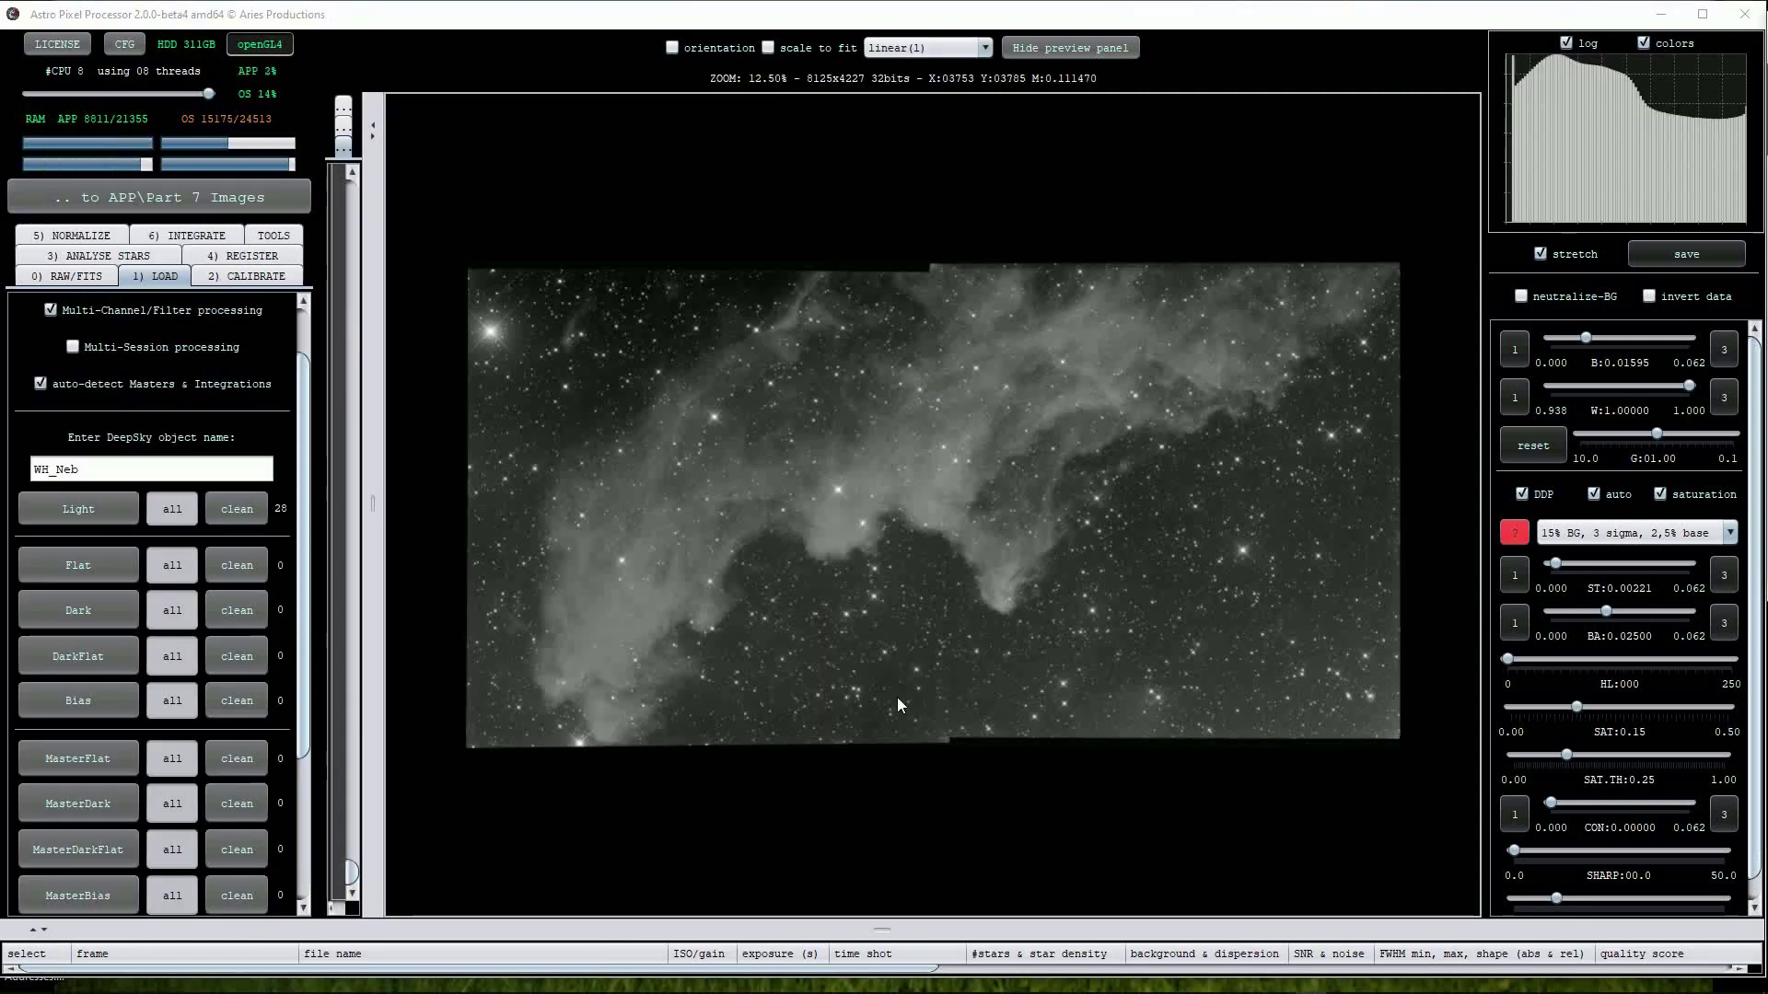
# Zoom and pan the WH_Neb mosaic, then expand and collapse the frame list.
pyautogui.scroll(2, 952, 578)
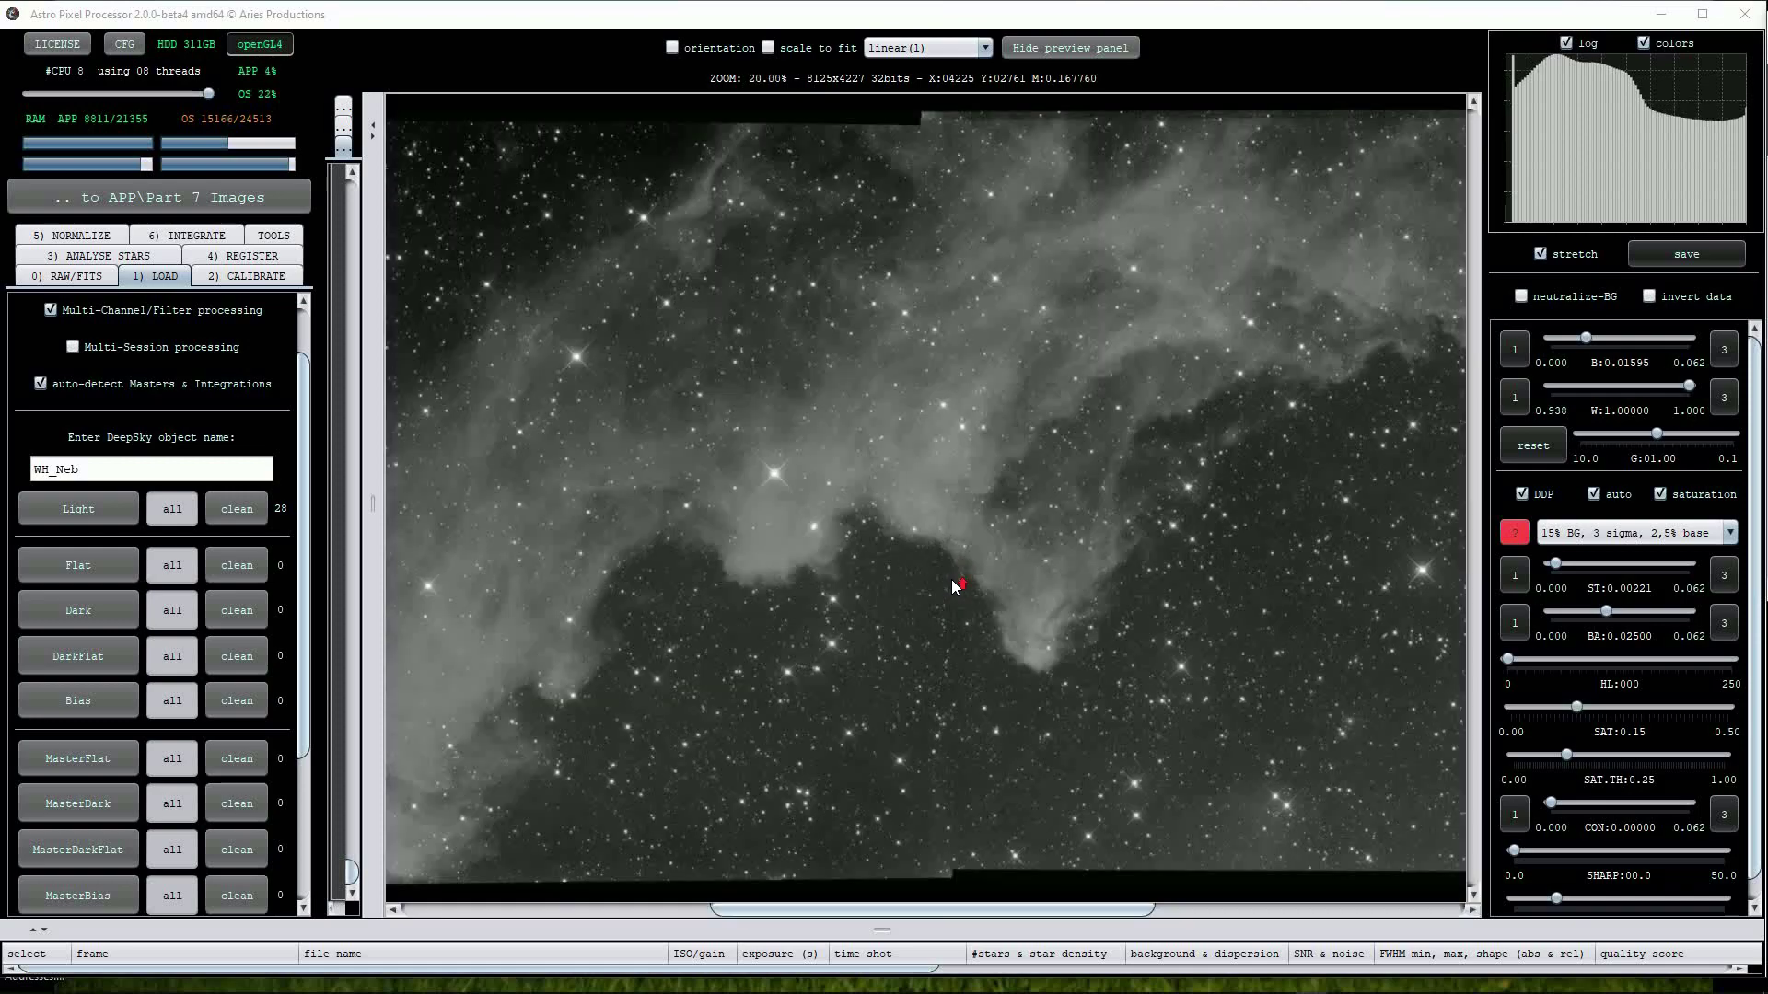
pyautogui.moveTo(935, 628); pyautogui.dragTo(1087, 744)
pyautogui.scroll(-2, 1068, 547)
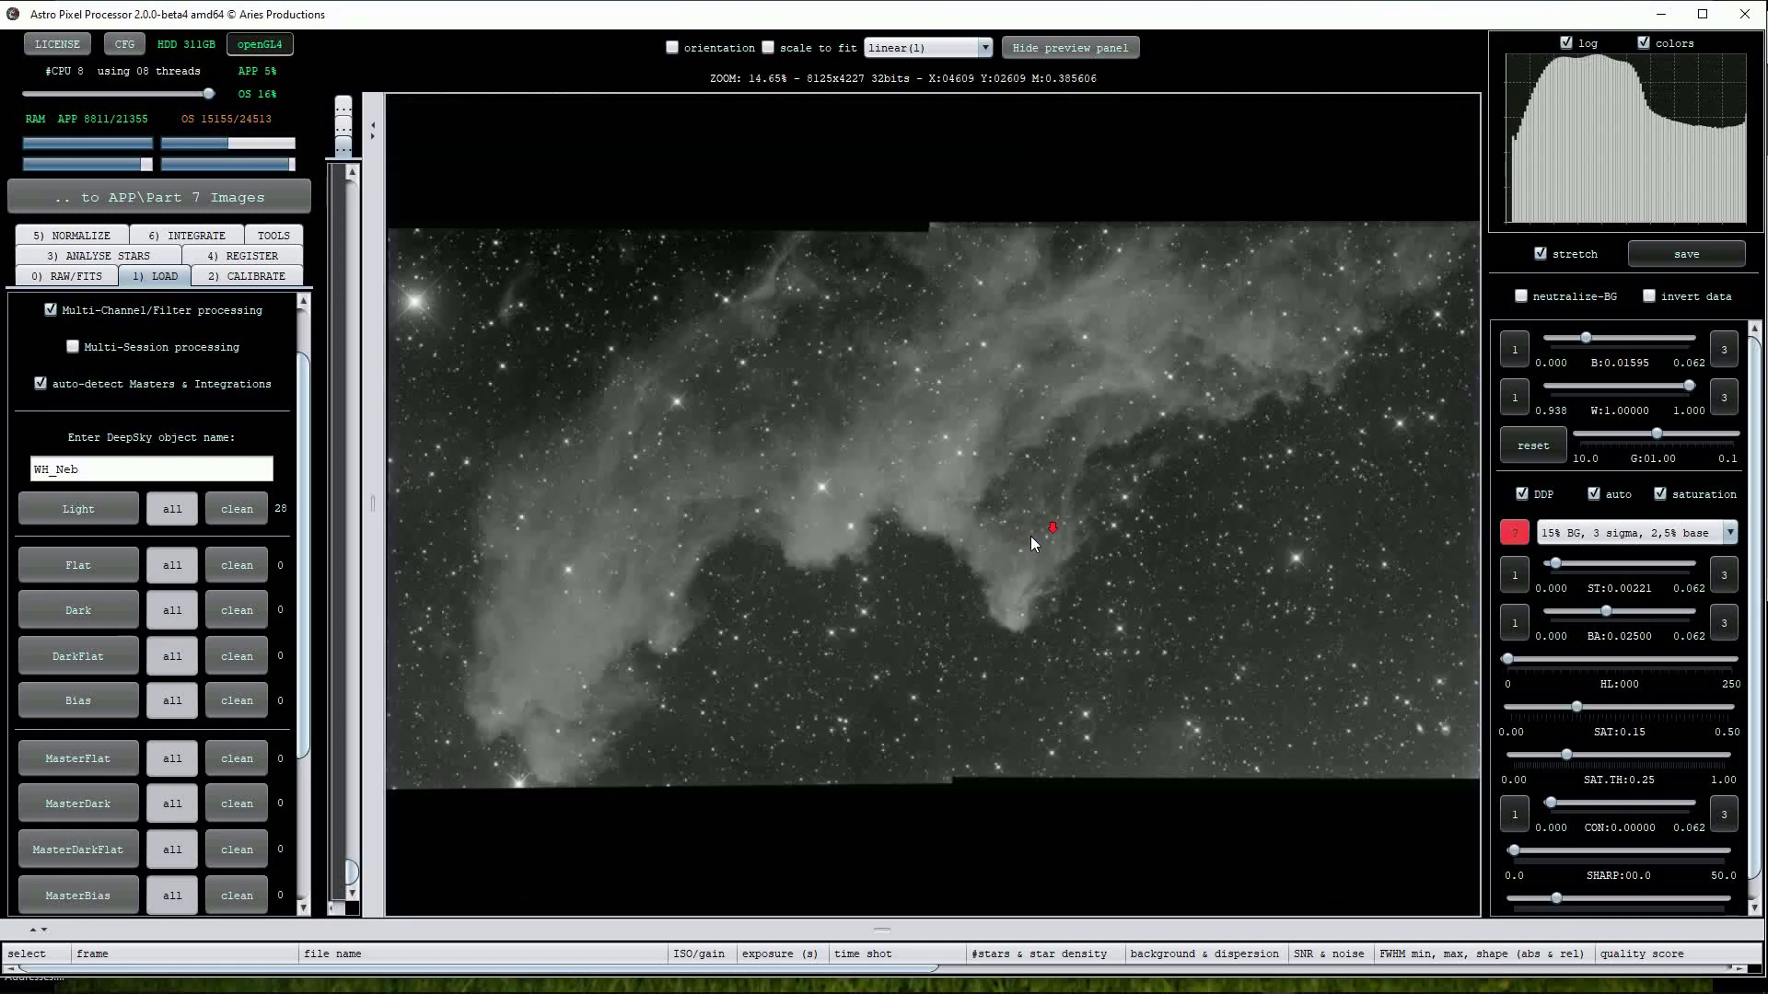
pyautogui.moveTo(884, 928); pyautogui.dragTo(905, 435)
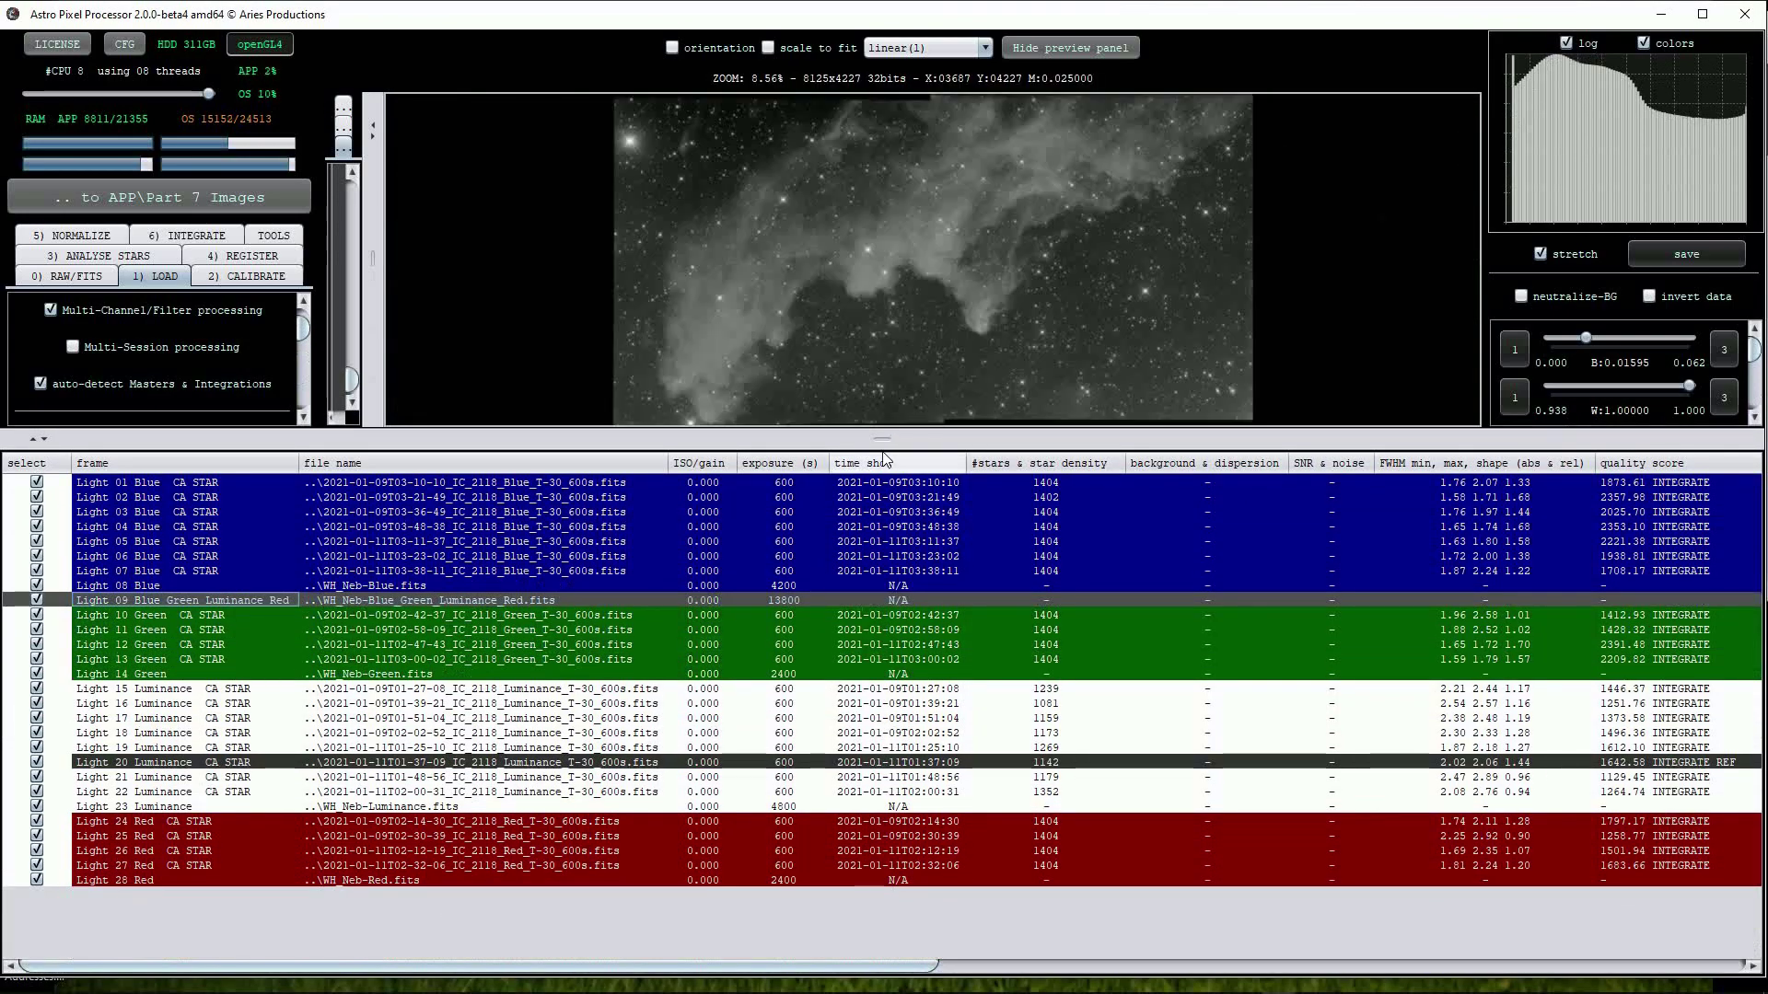
pyautogui.click(881, 440)
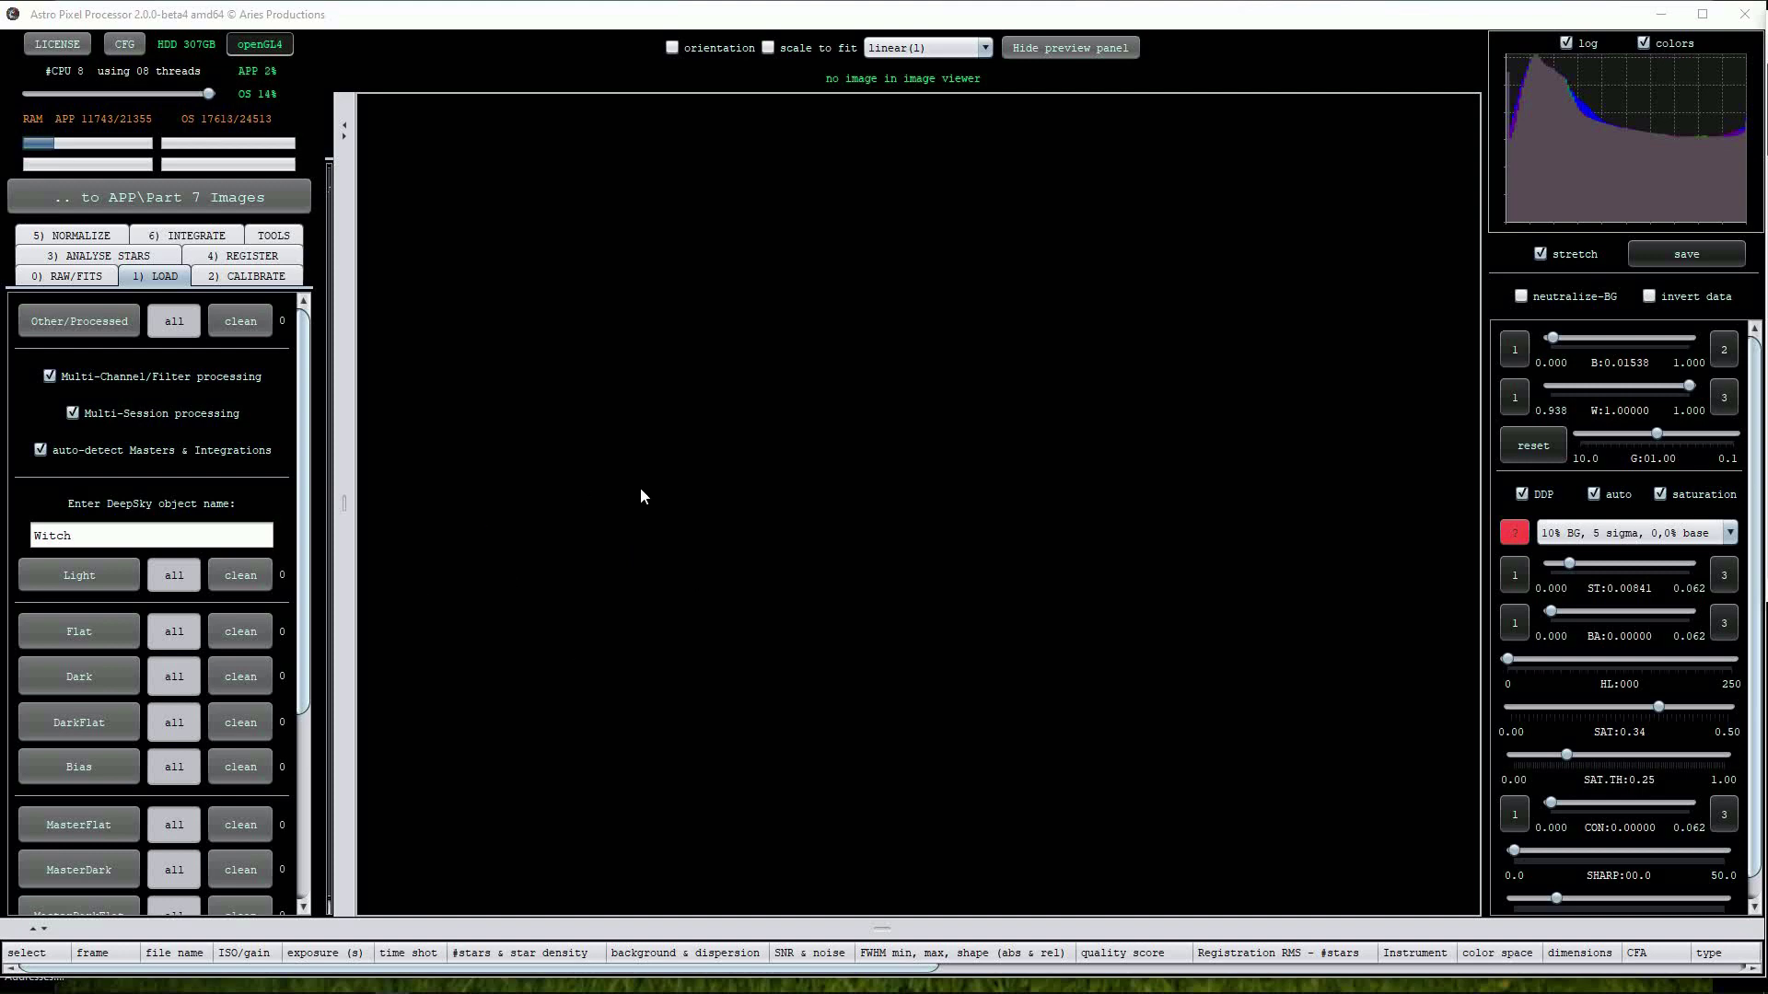
# Load SuperLum, WH_Neb-Blue, WH_Neb-Green and WH_Neb-Red into the combine RGB tool.
pyautogui.click(273, 236)
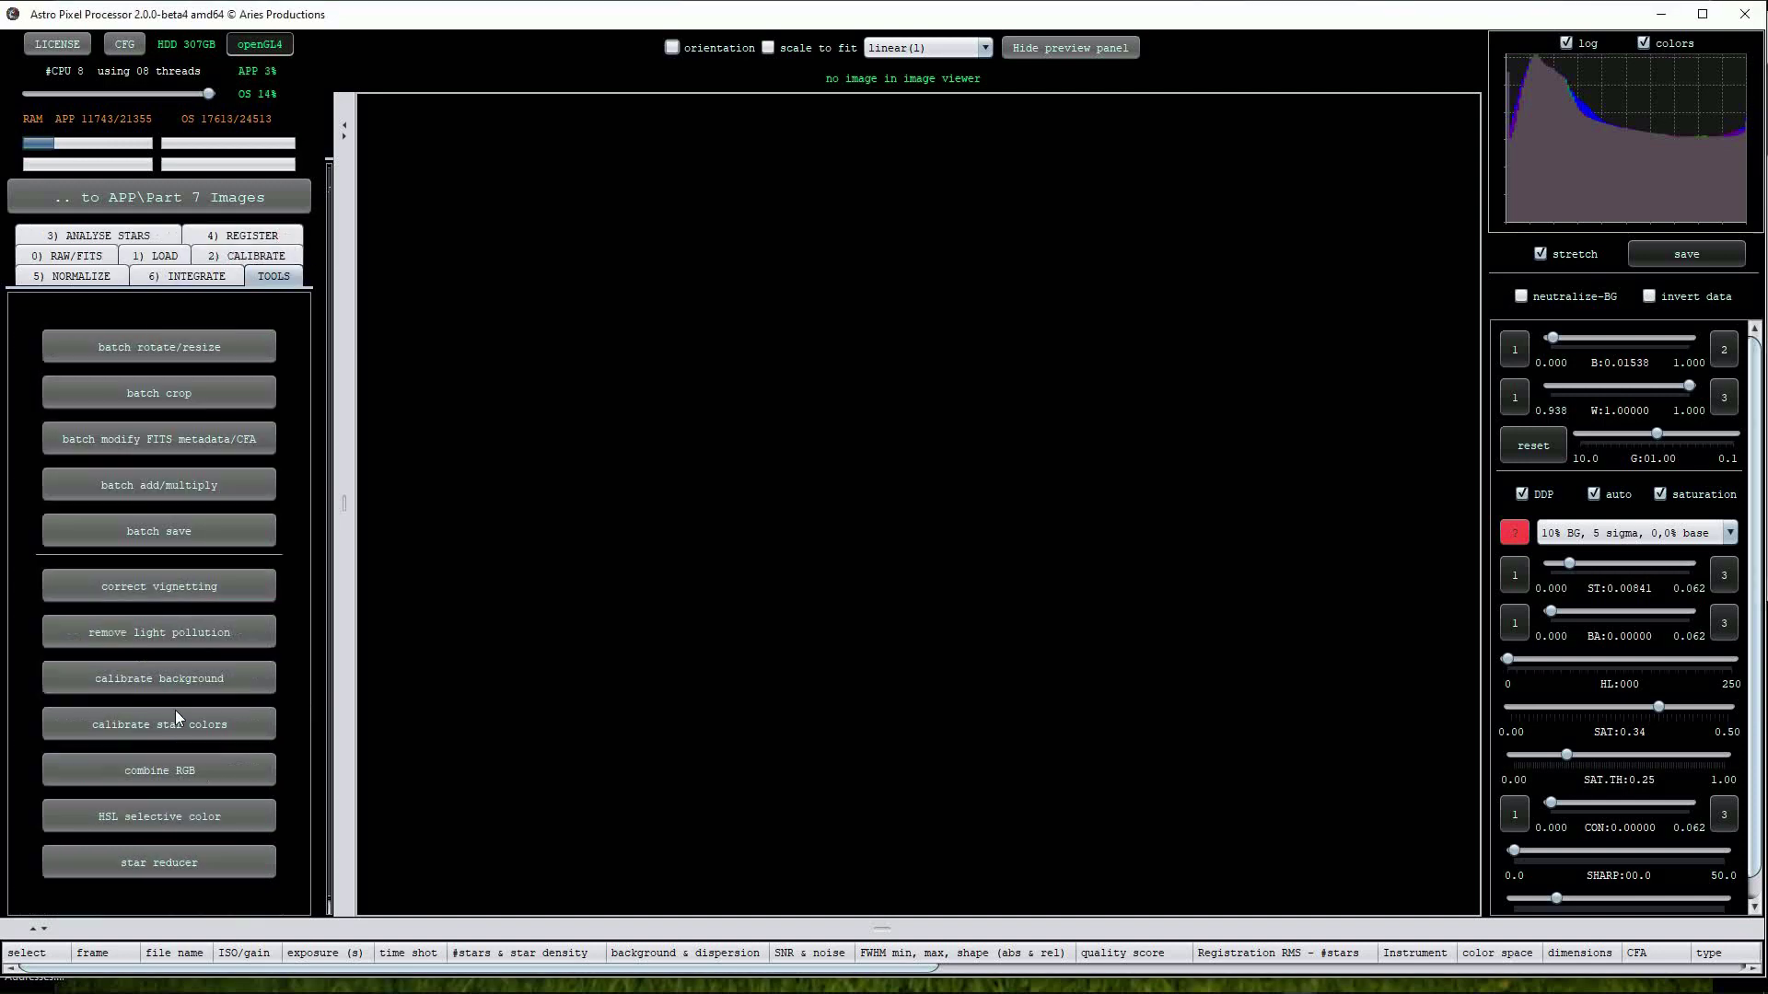
pyautogui.click(179, 772)
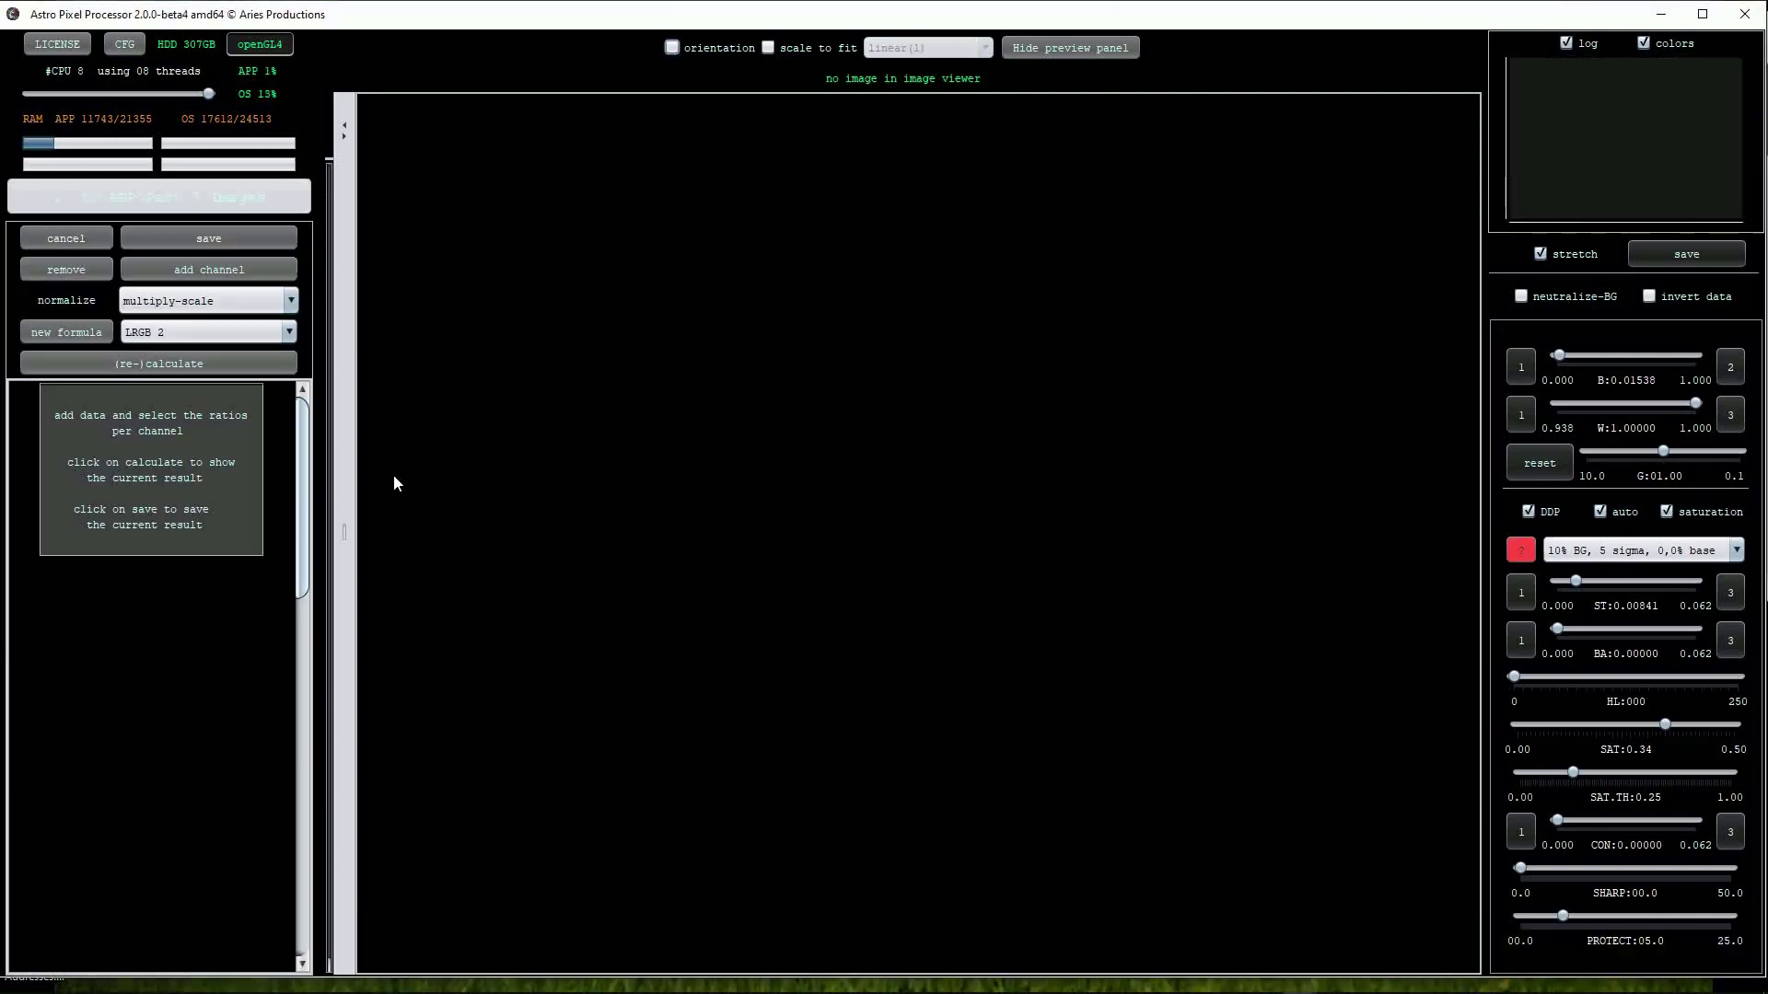
pyautogui.click(226, 271)
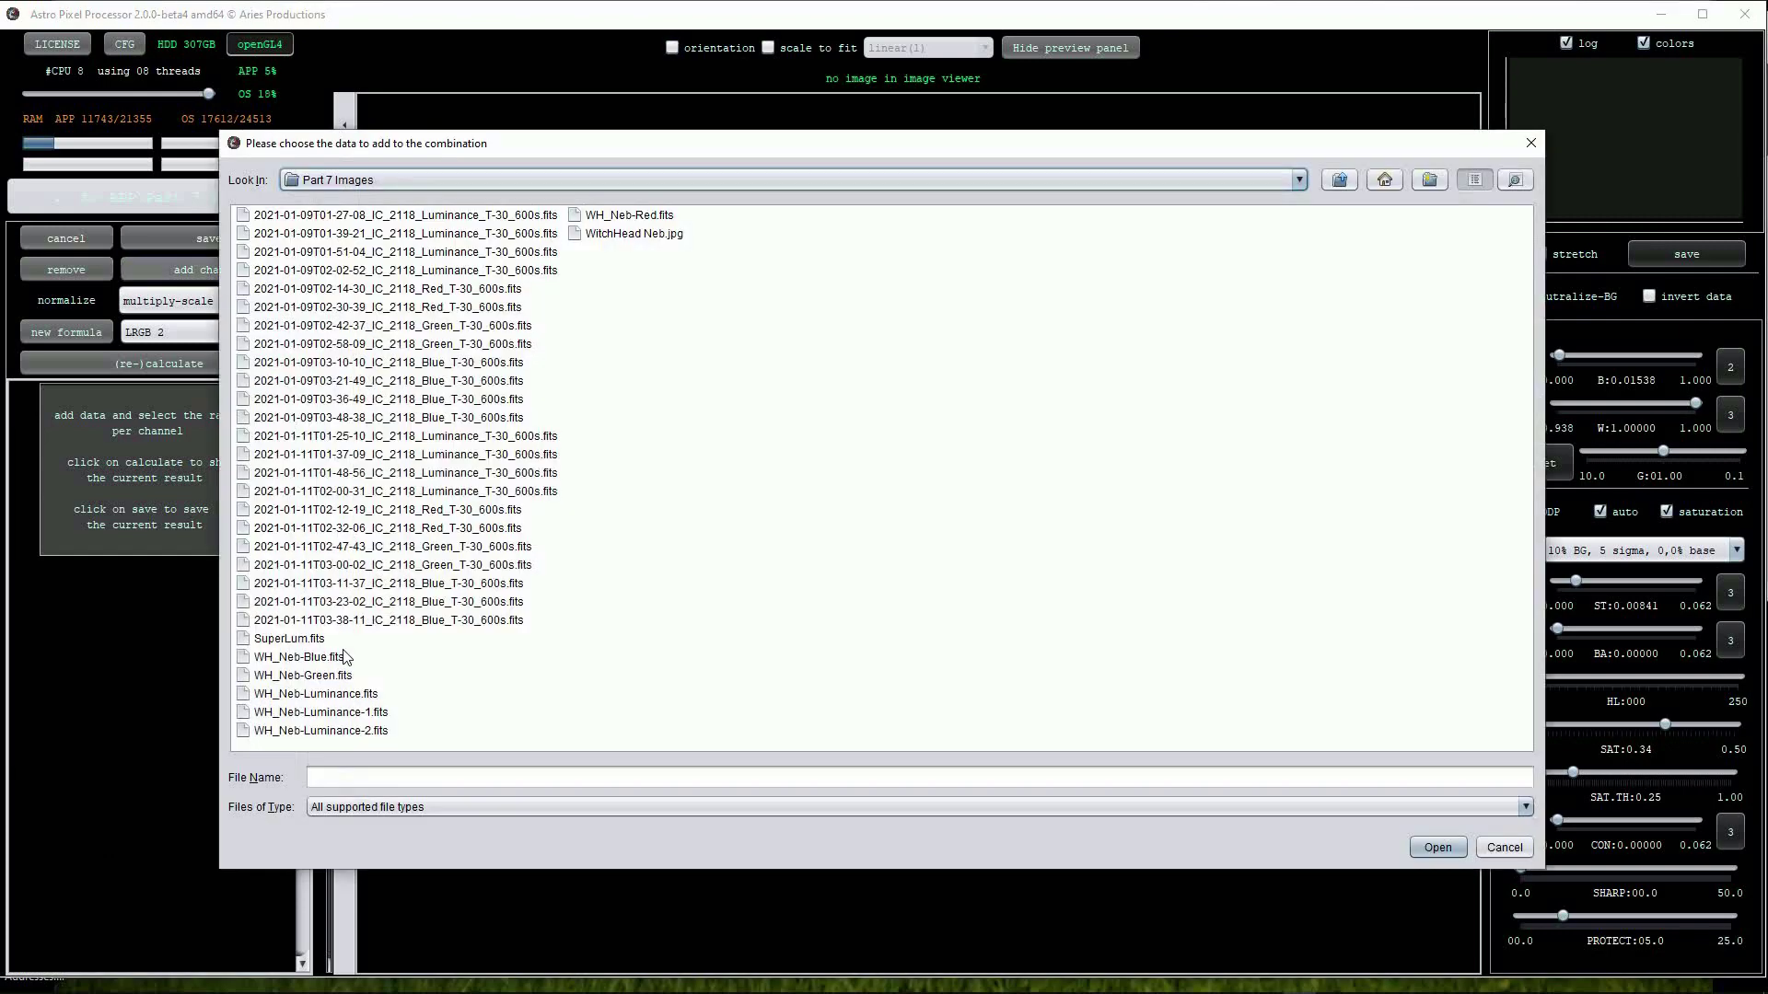
pyautogui.click(334, 660)
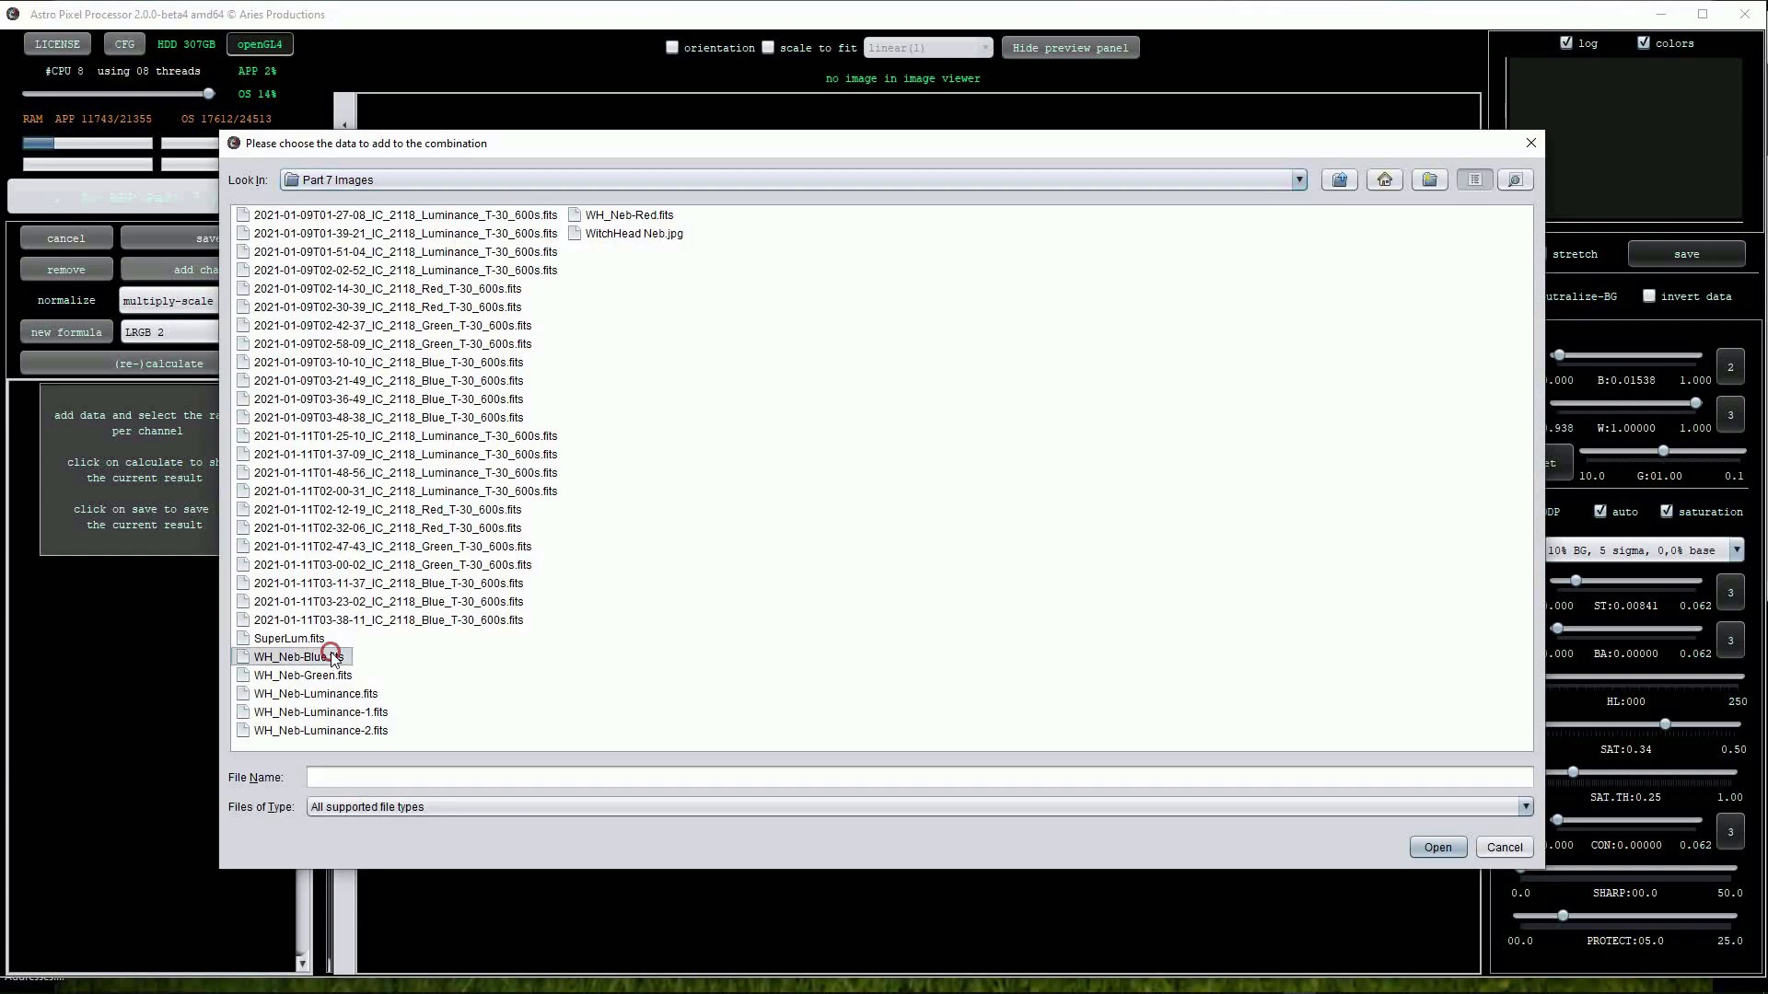
pyautogui.keyDown('ctrl'); pyautogui.click(307, 638); pyautogui.keyUp('ctrl')
pyautogui.keyDown('ctrl'); pyautogui.click(313, 671); pyautogui.keyUp('ctrl')
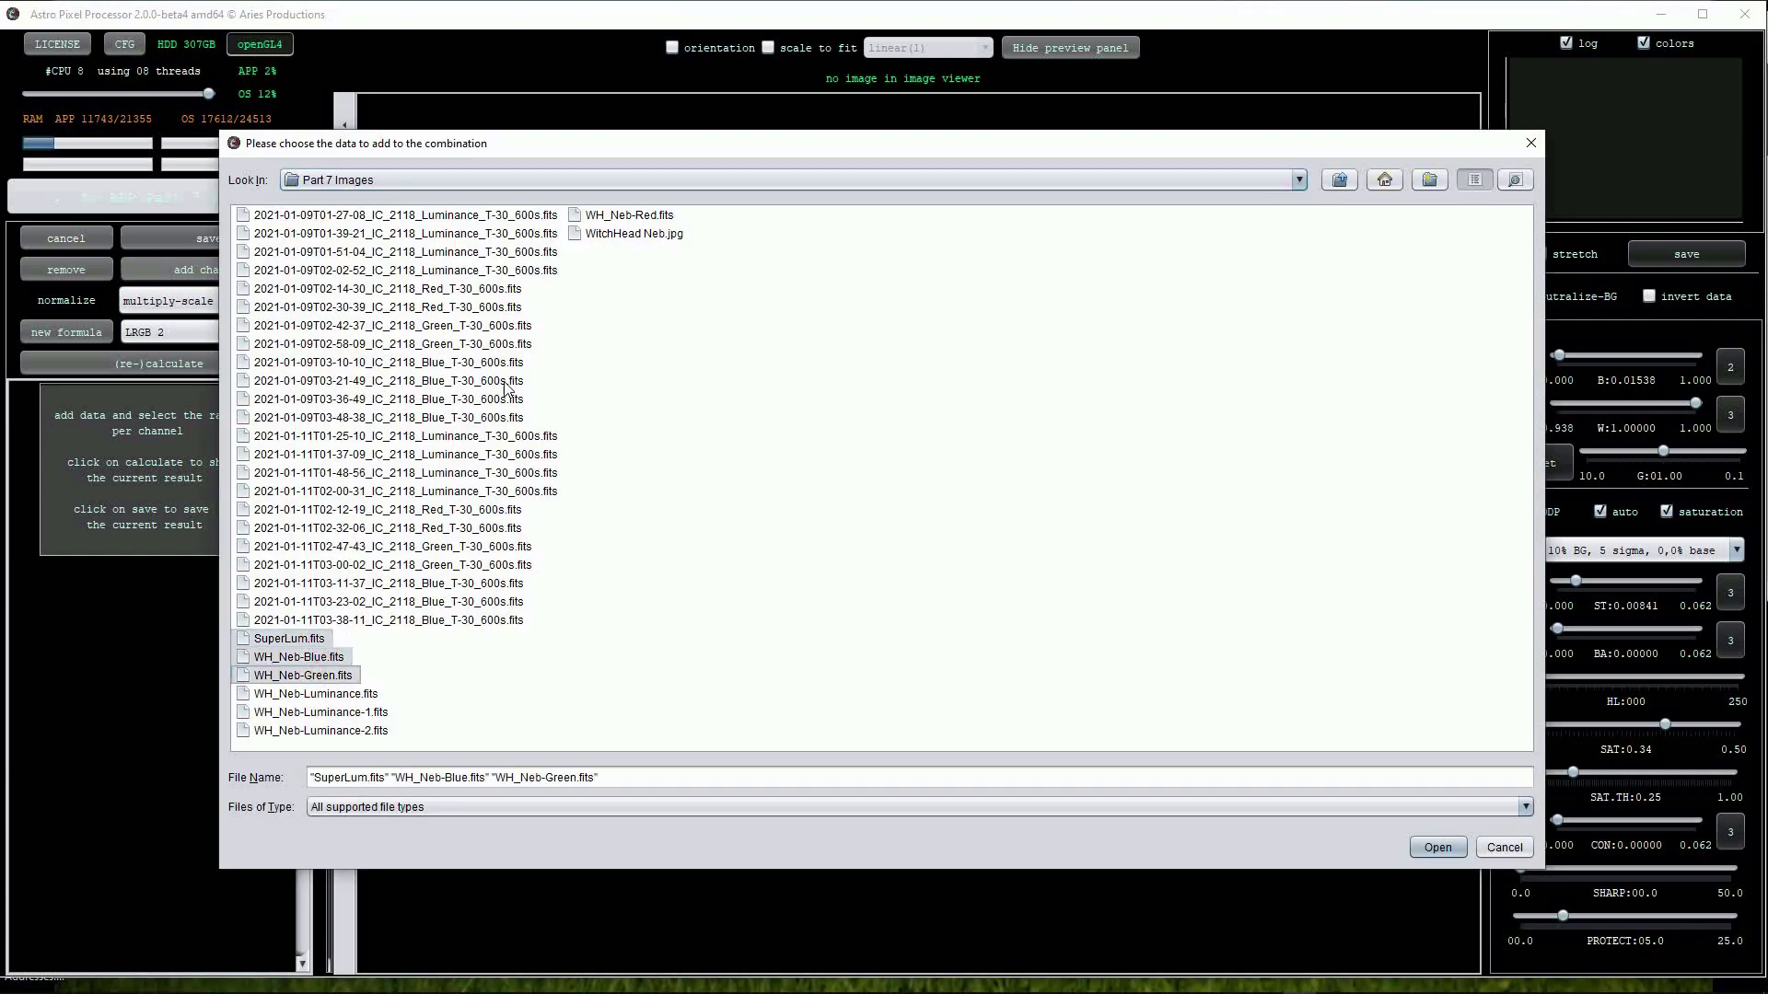
pyautogui.keyDown('ctrl'); pyautogui.click(621, 217); pyautogui.keyUp('ctrl')
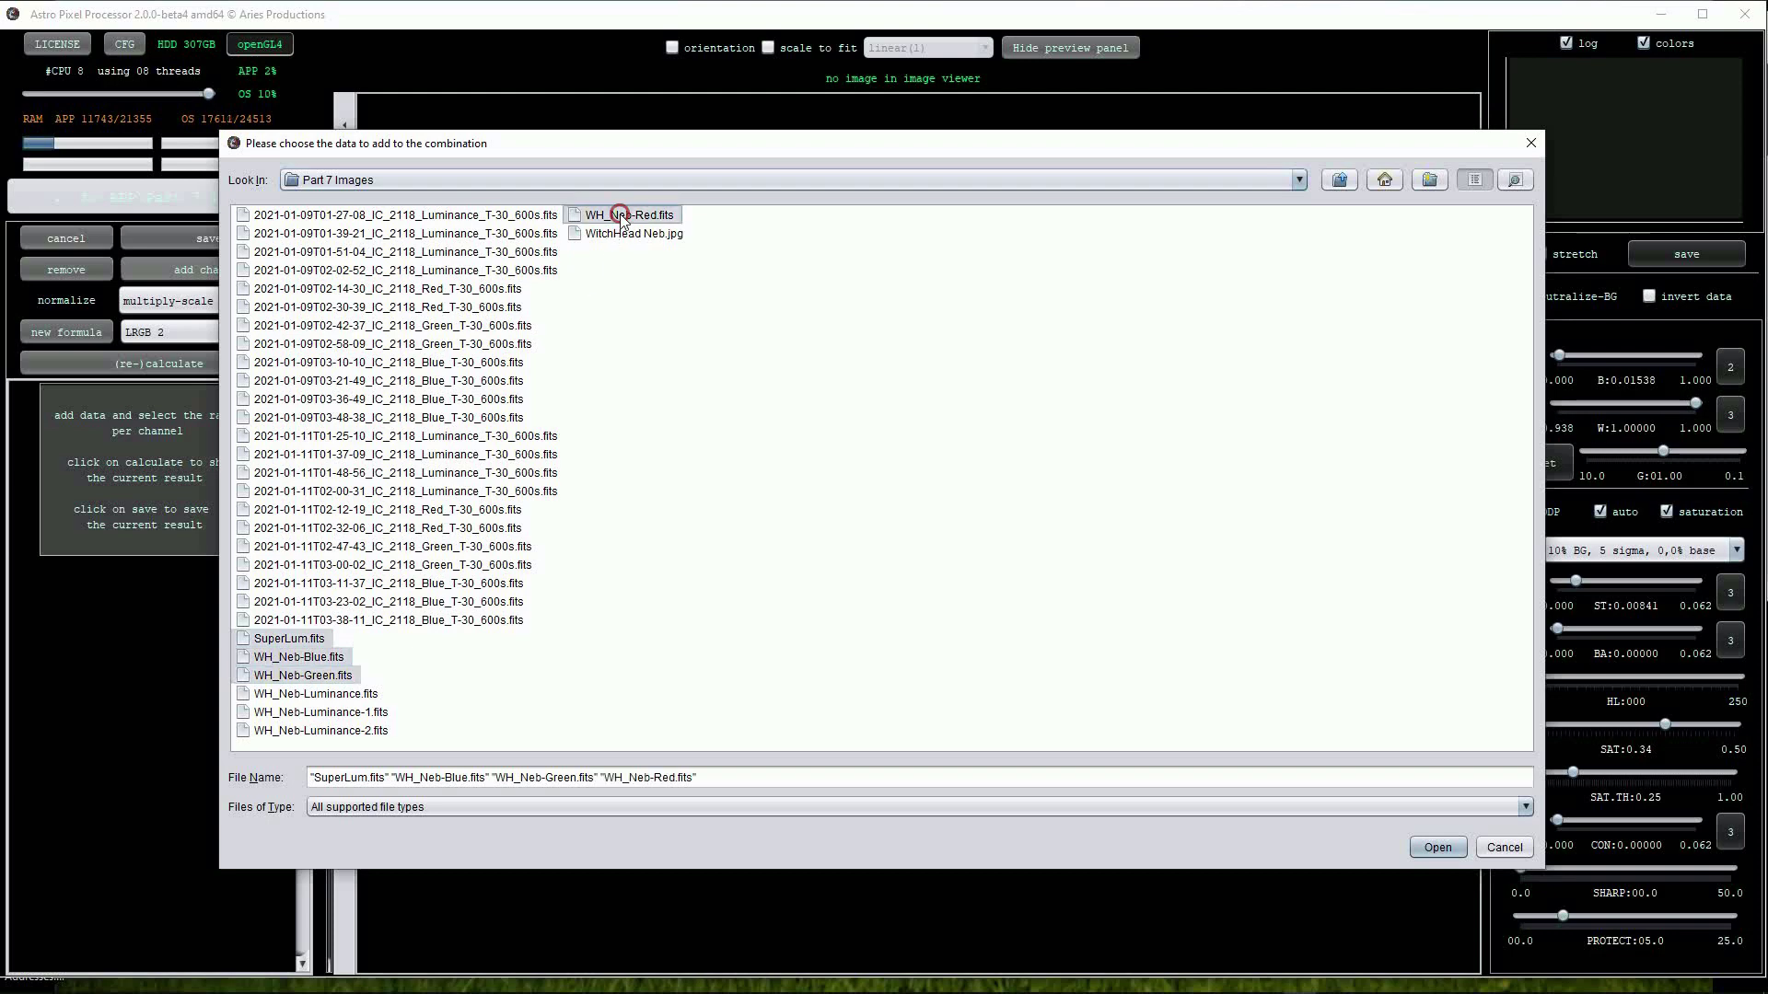
pyautogui.click(1438, 848)
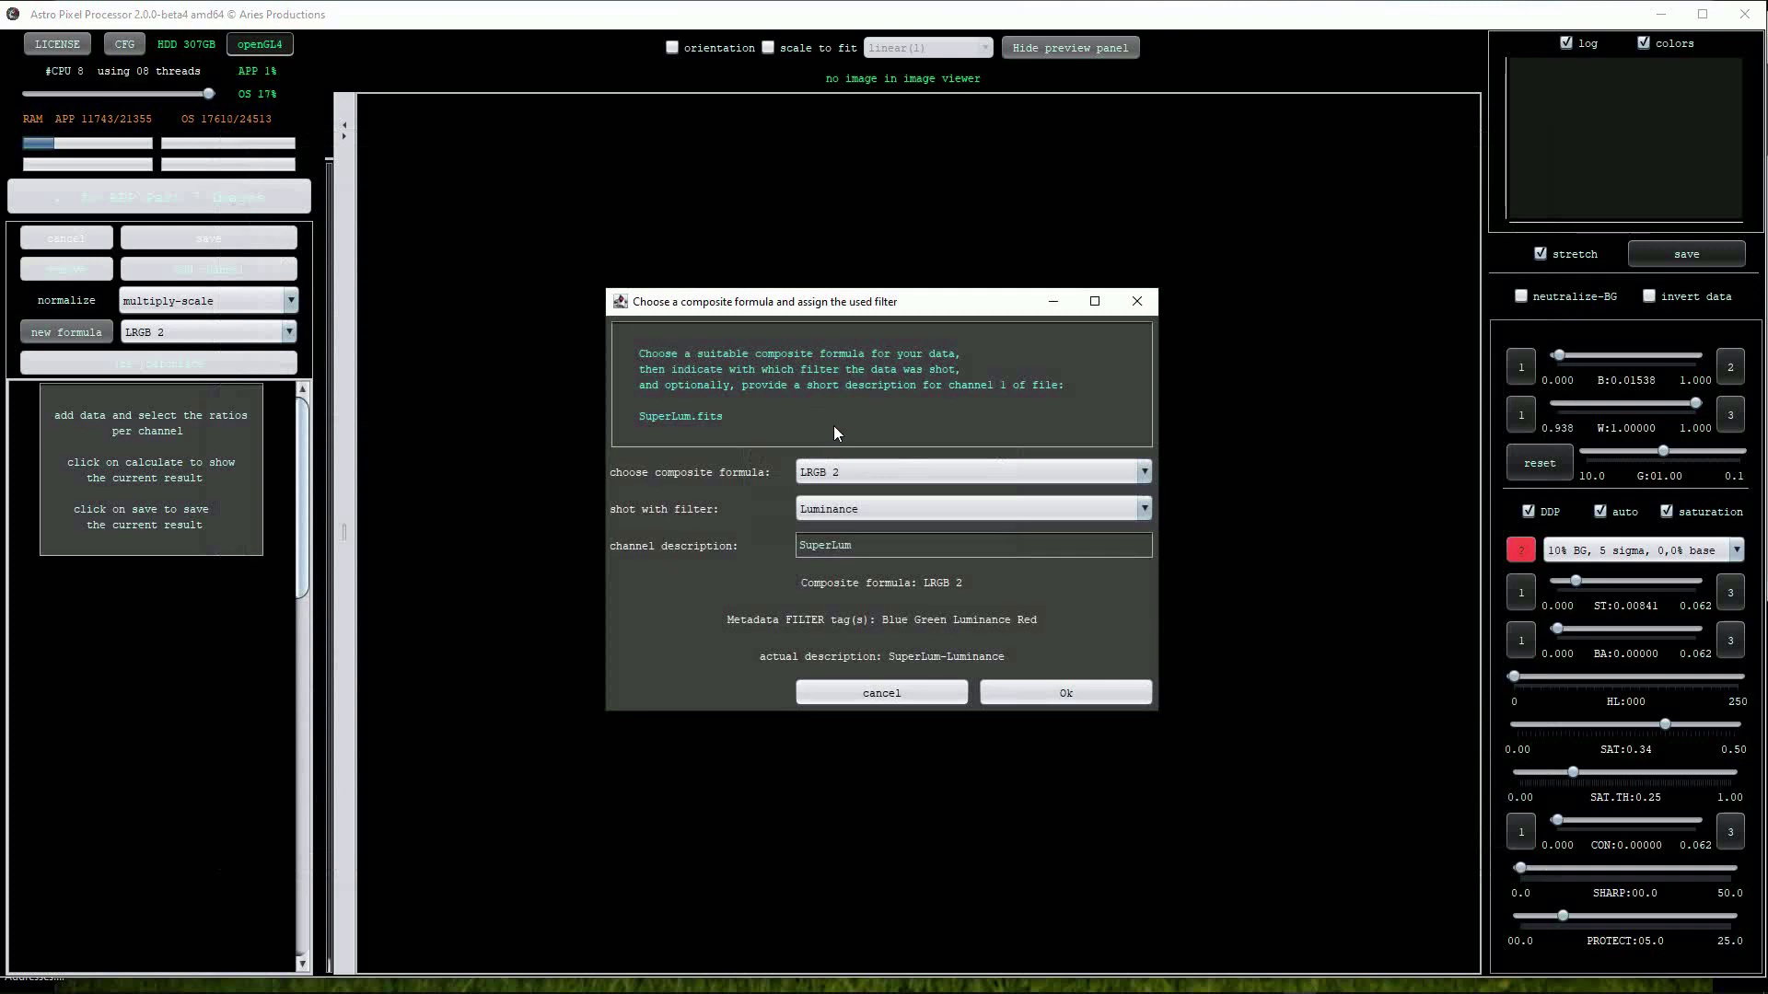
# Choose the LRGB 1 formula with SuperLum as luminance and WH_Neb Blue, Green, Red channels.
pyautogui.click(1144, 472)
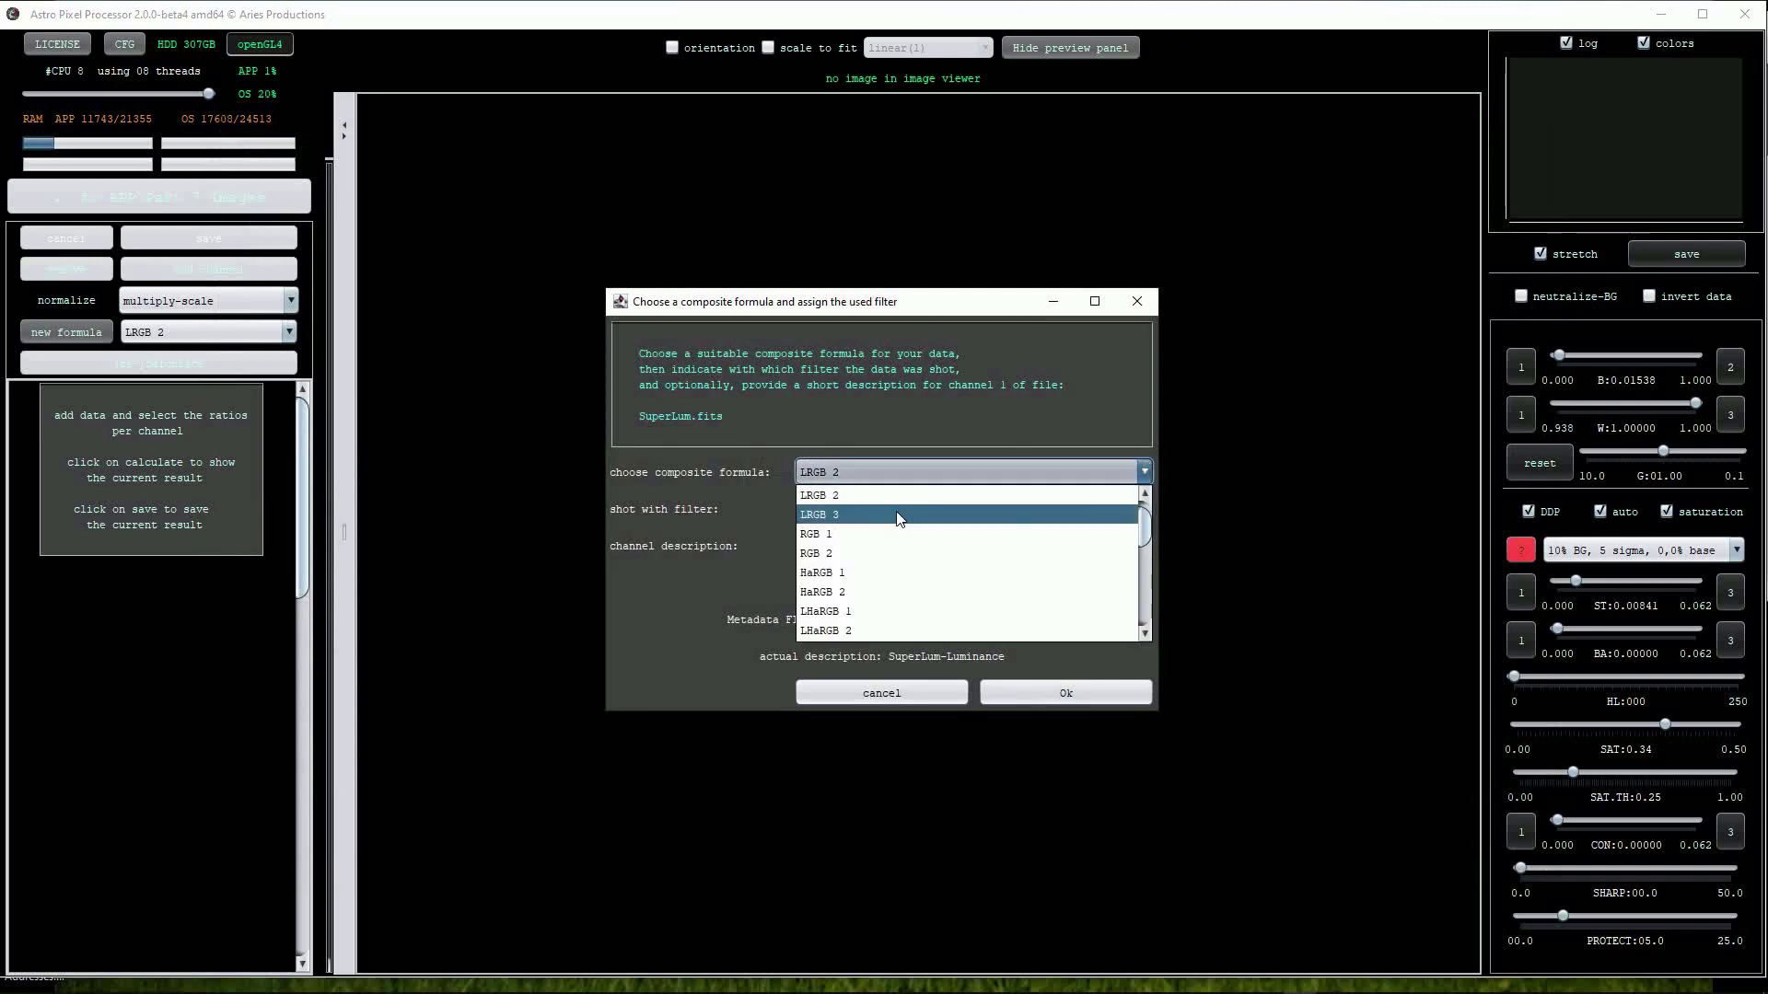
pyautogui.click(861, 502)
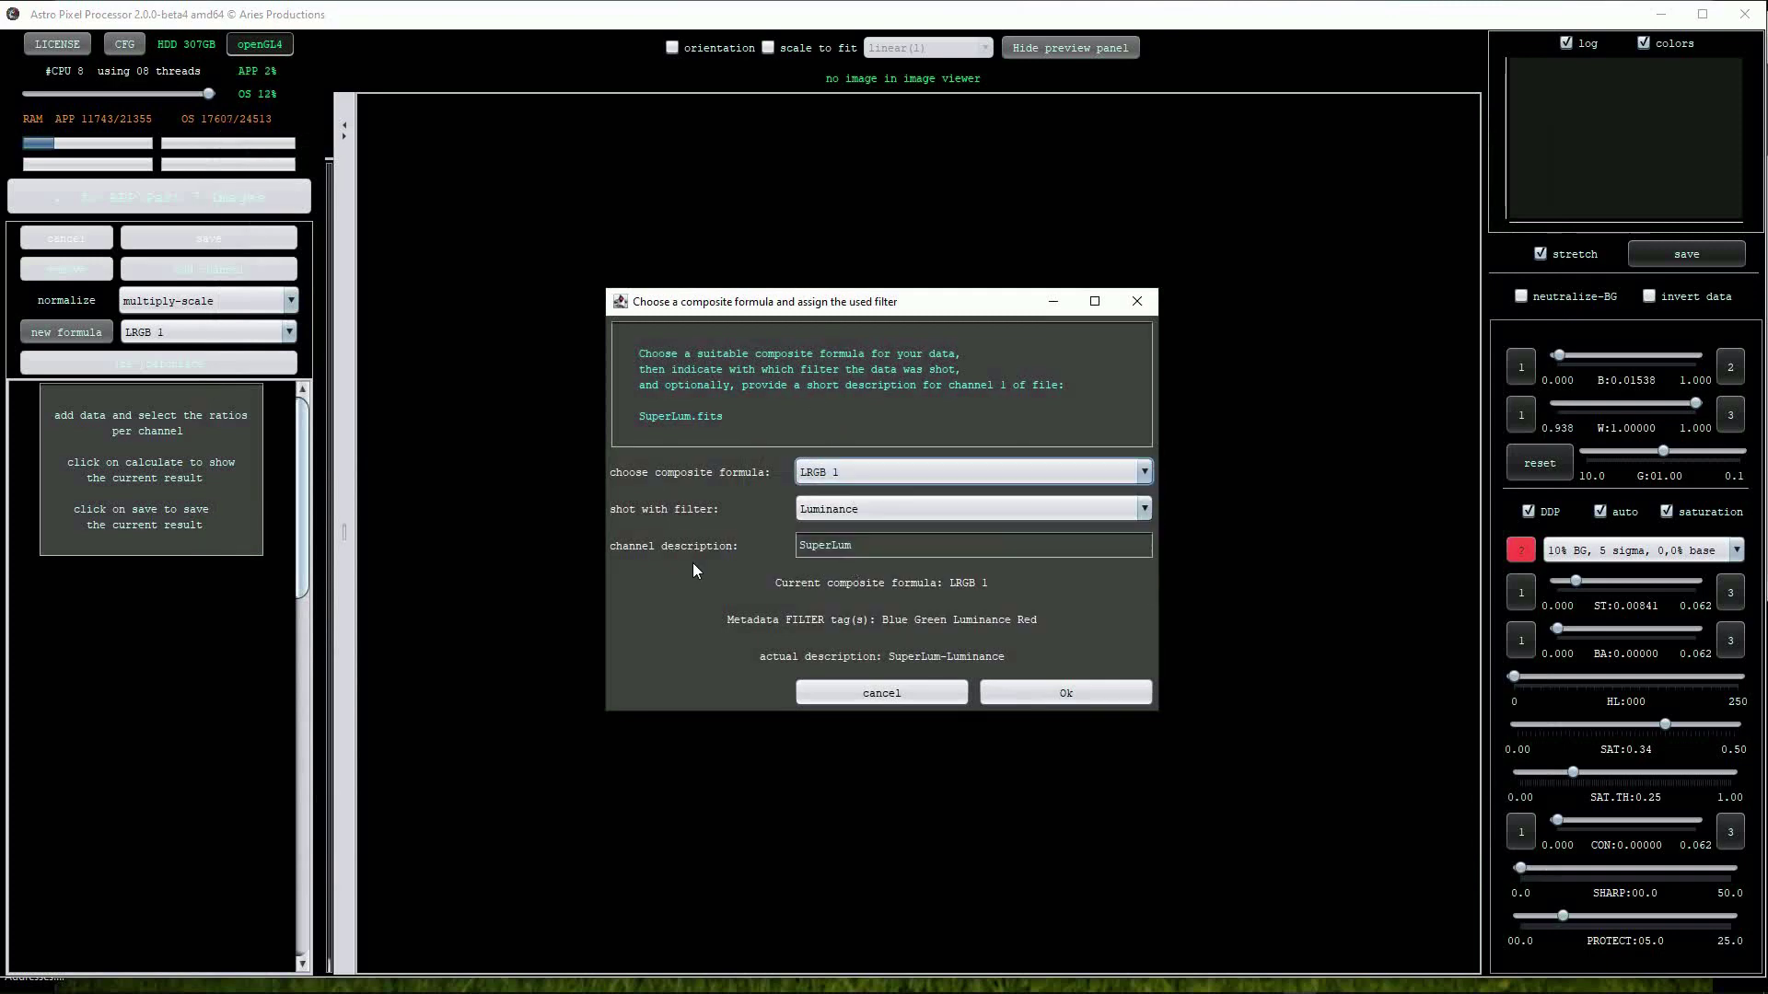
pyautogui.click(1031, 698)
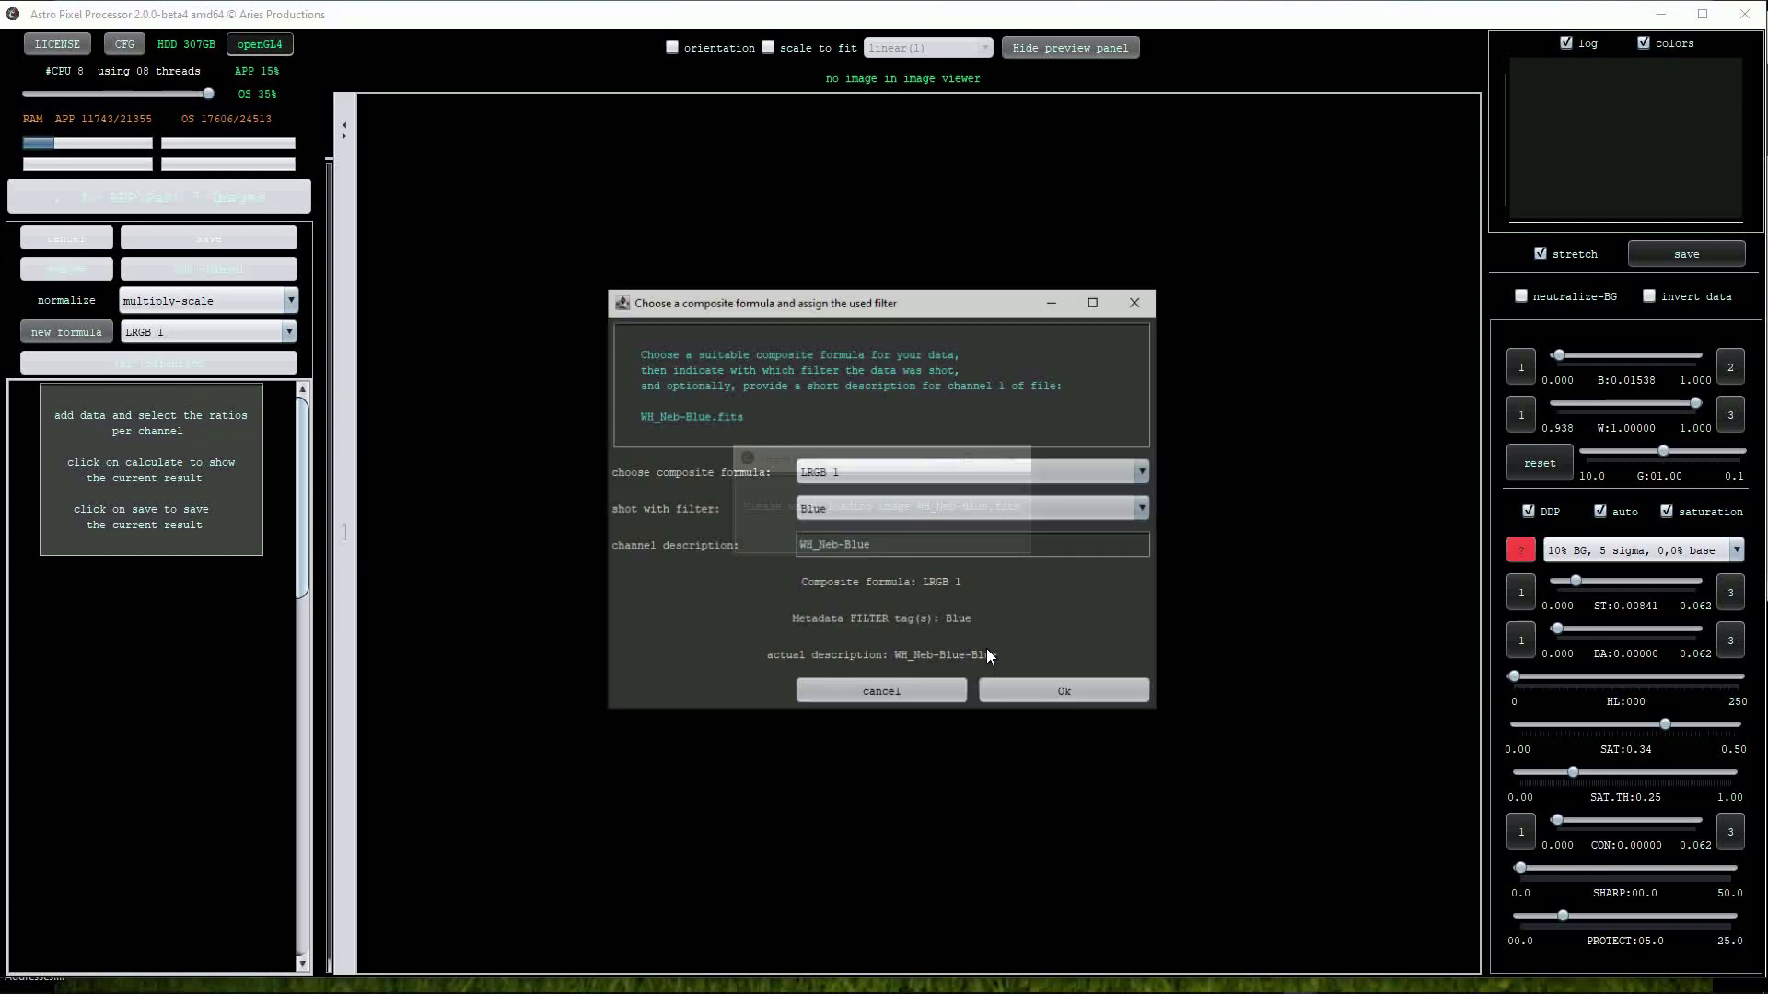
pyautogui.click(997, 694)
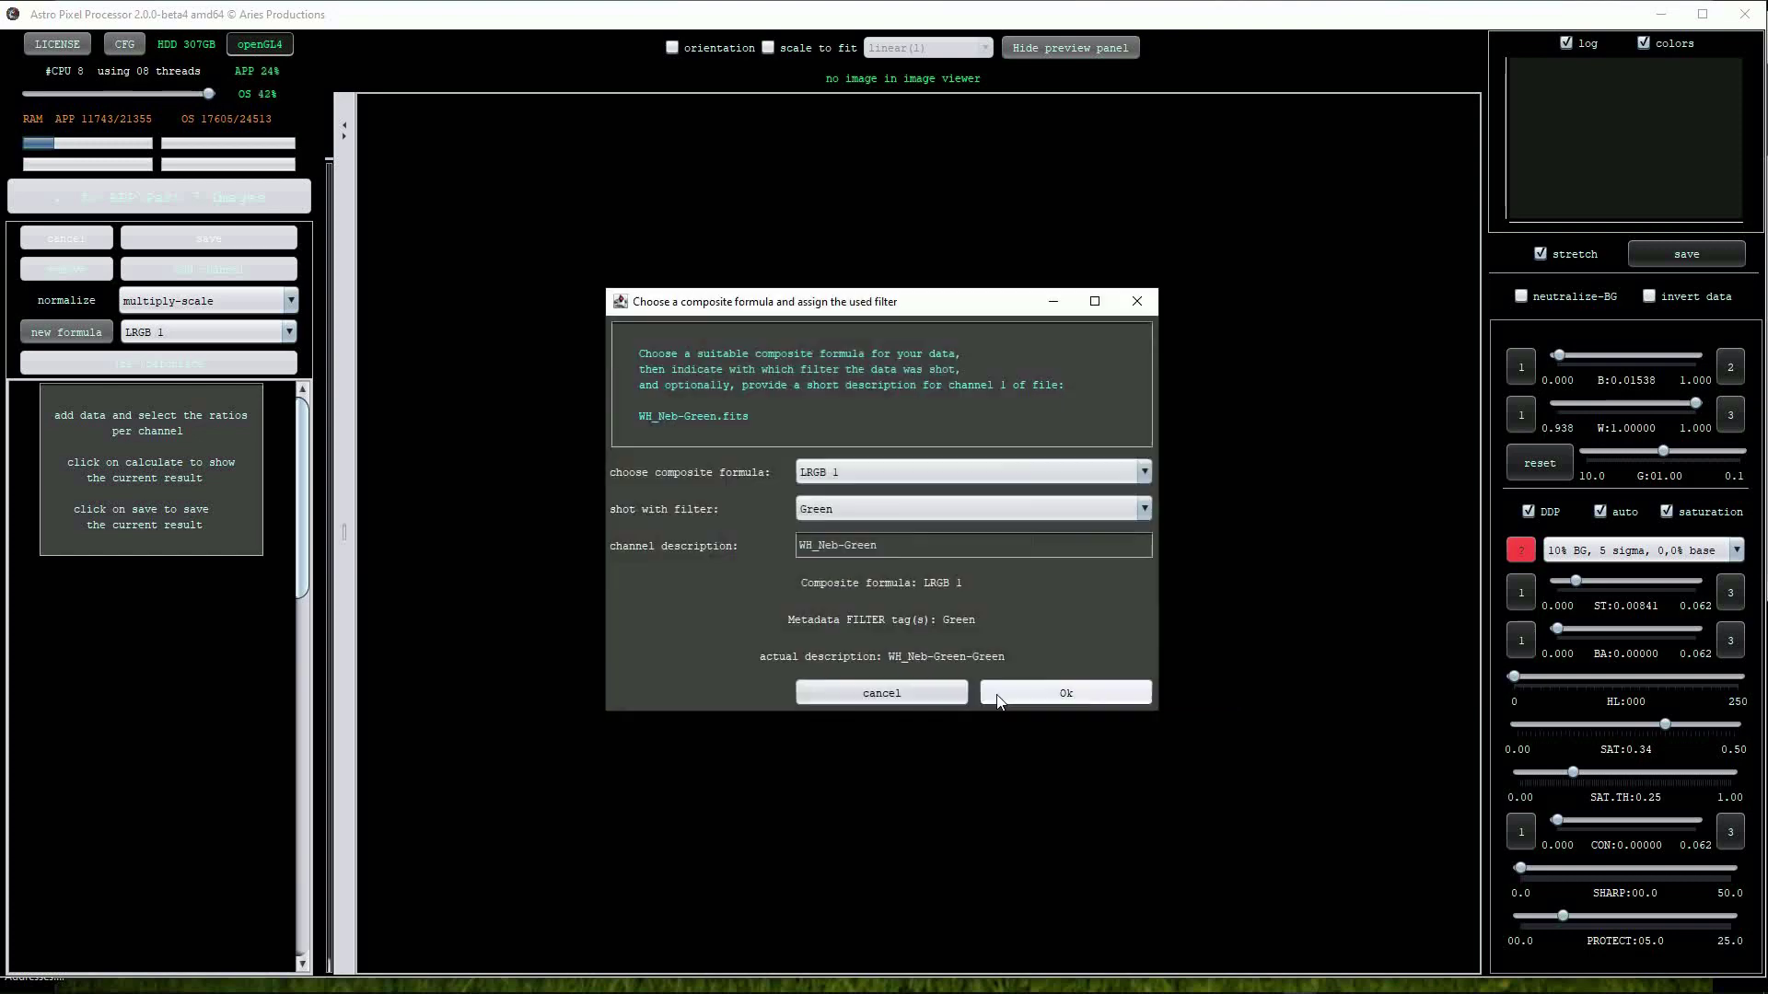
pyautogui.click(997, 694)
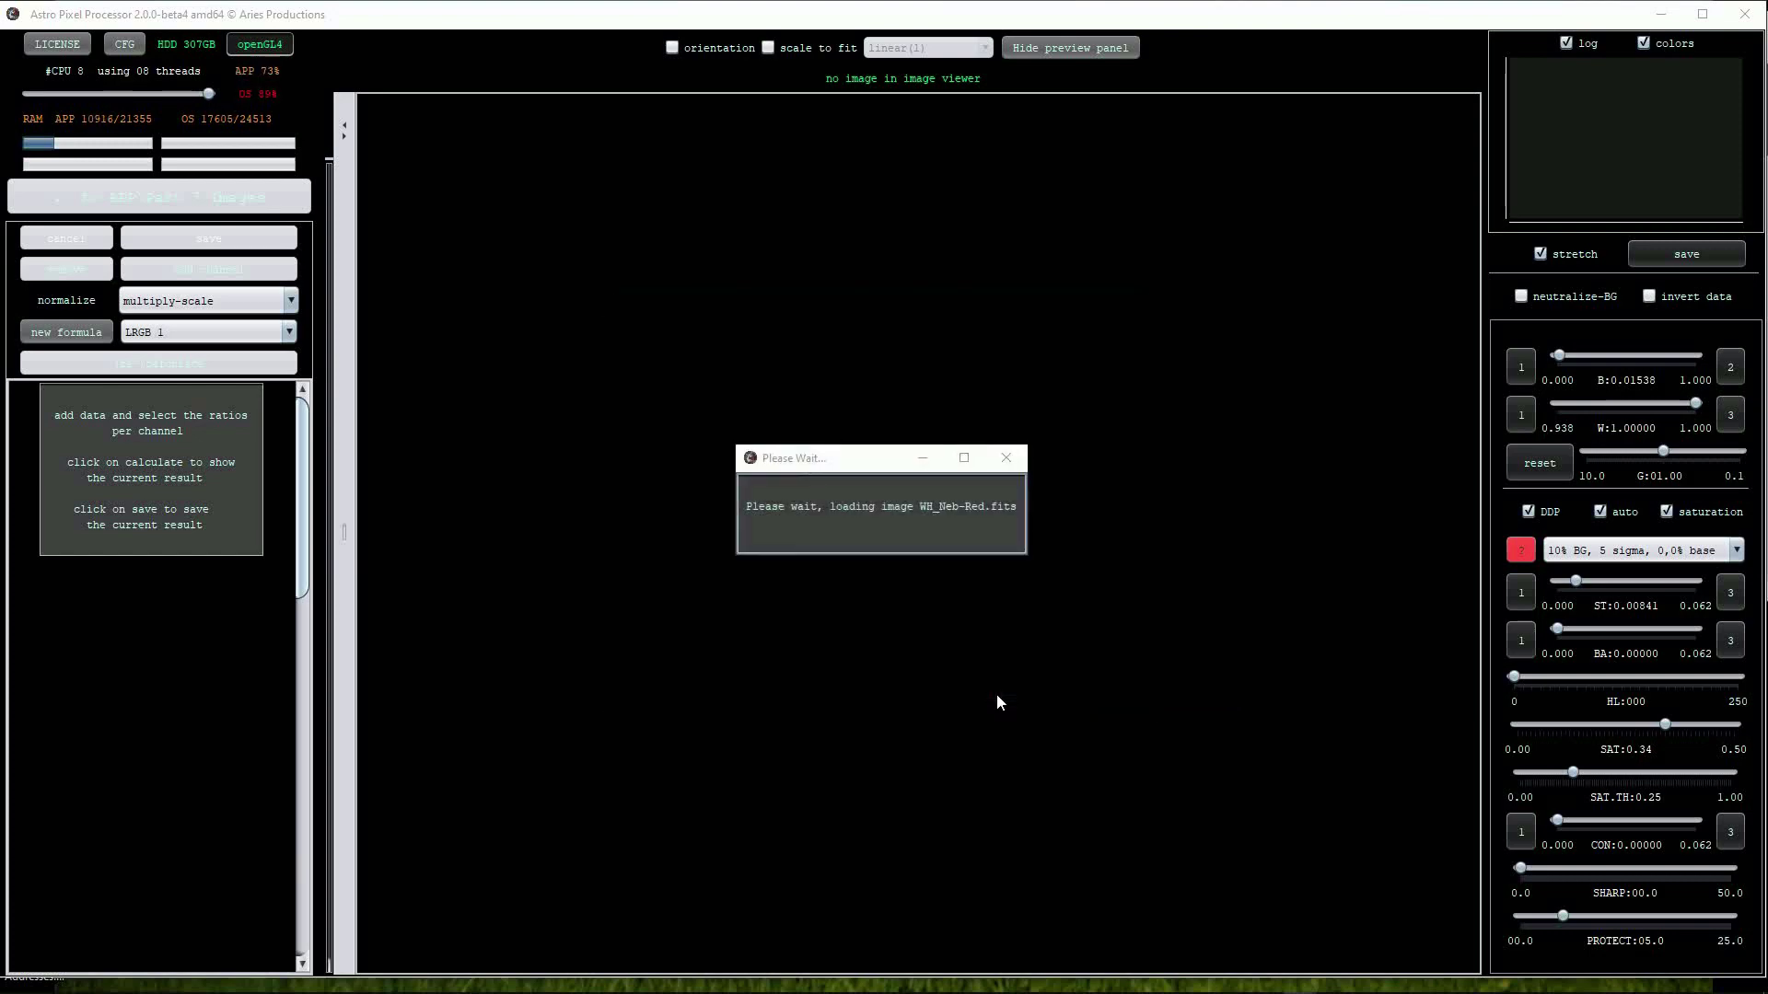
pyautogui.click(996, 694)
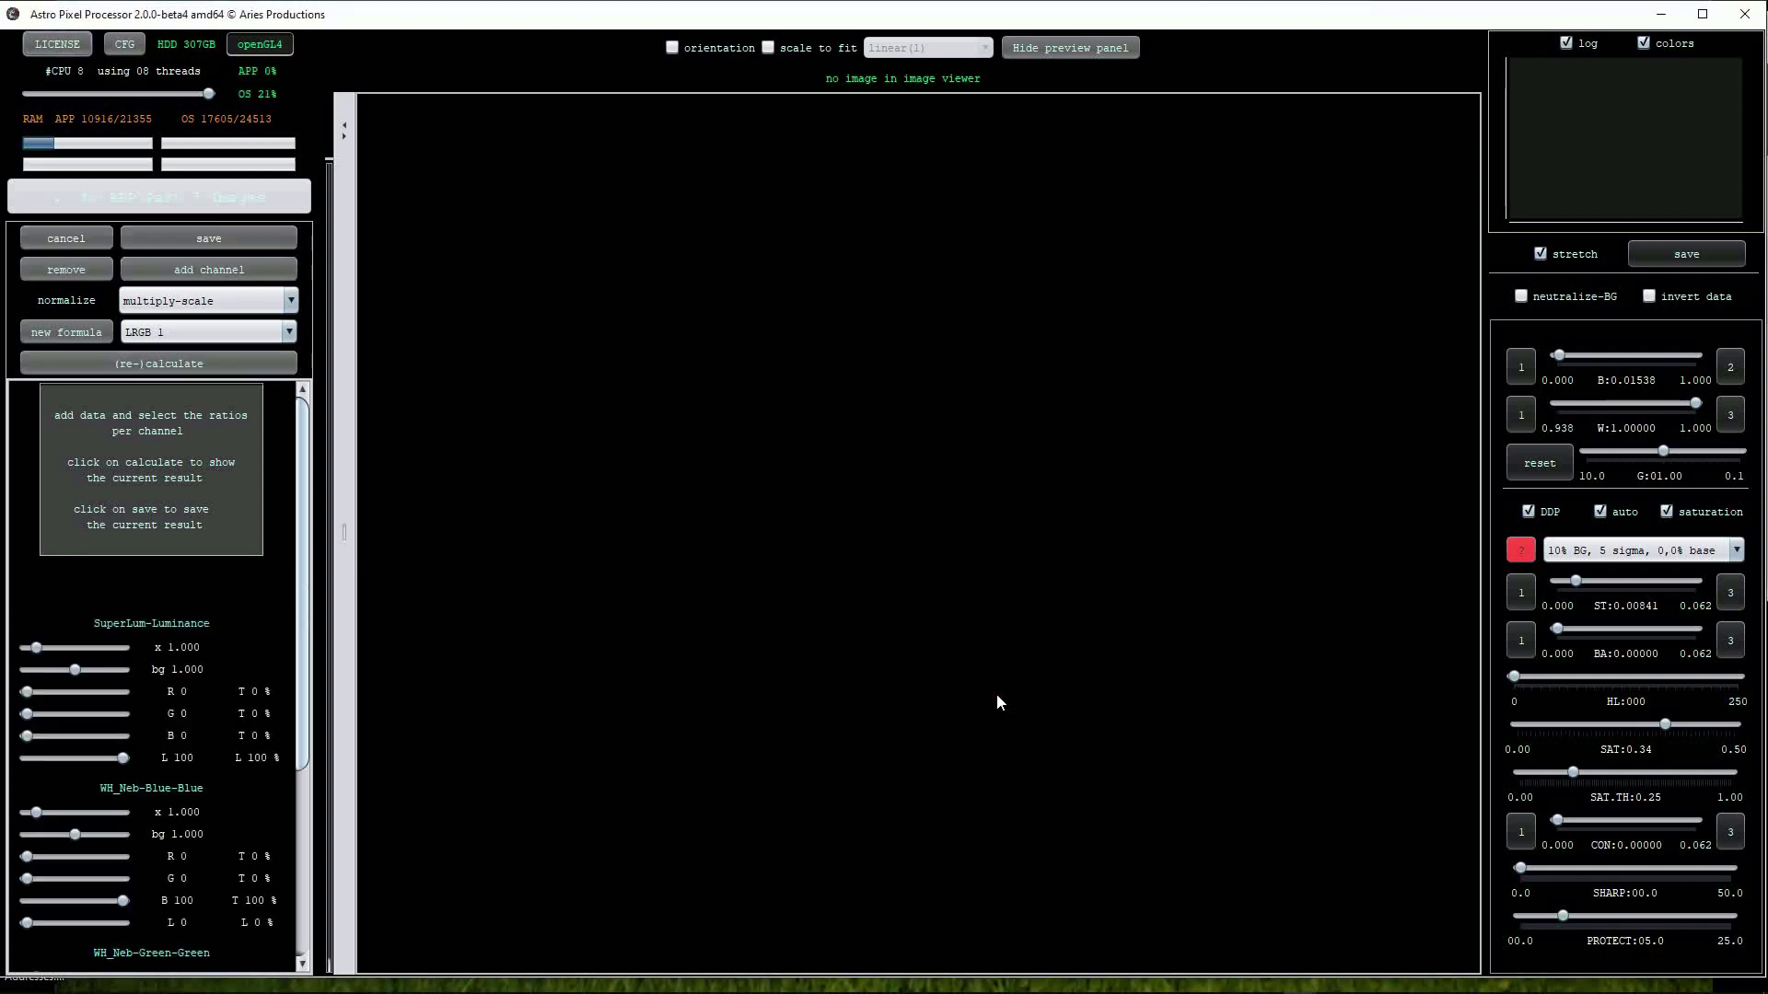
# Calculate the Witch-LRGB 1 colour preview and zoom in on it.
pyautogui.click(179, 364)
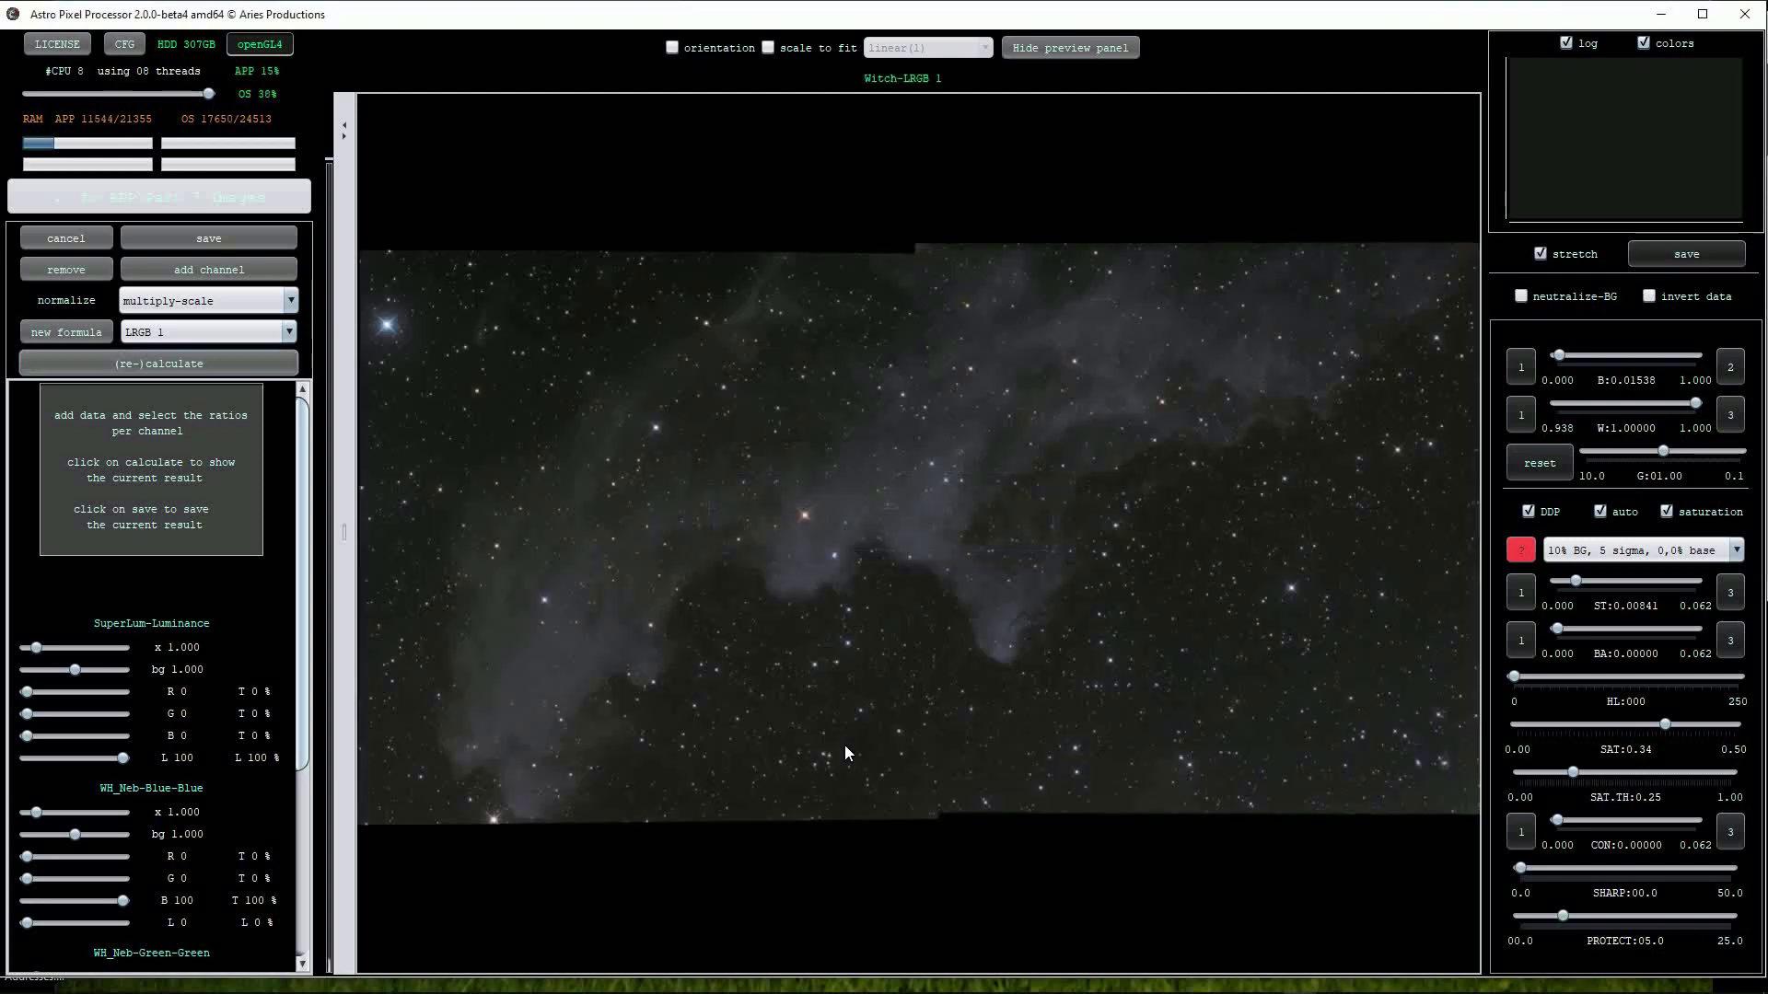
pyautogui.scroll(1, 873, 642)
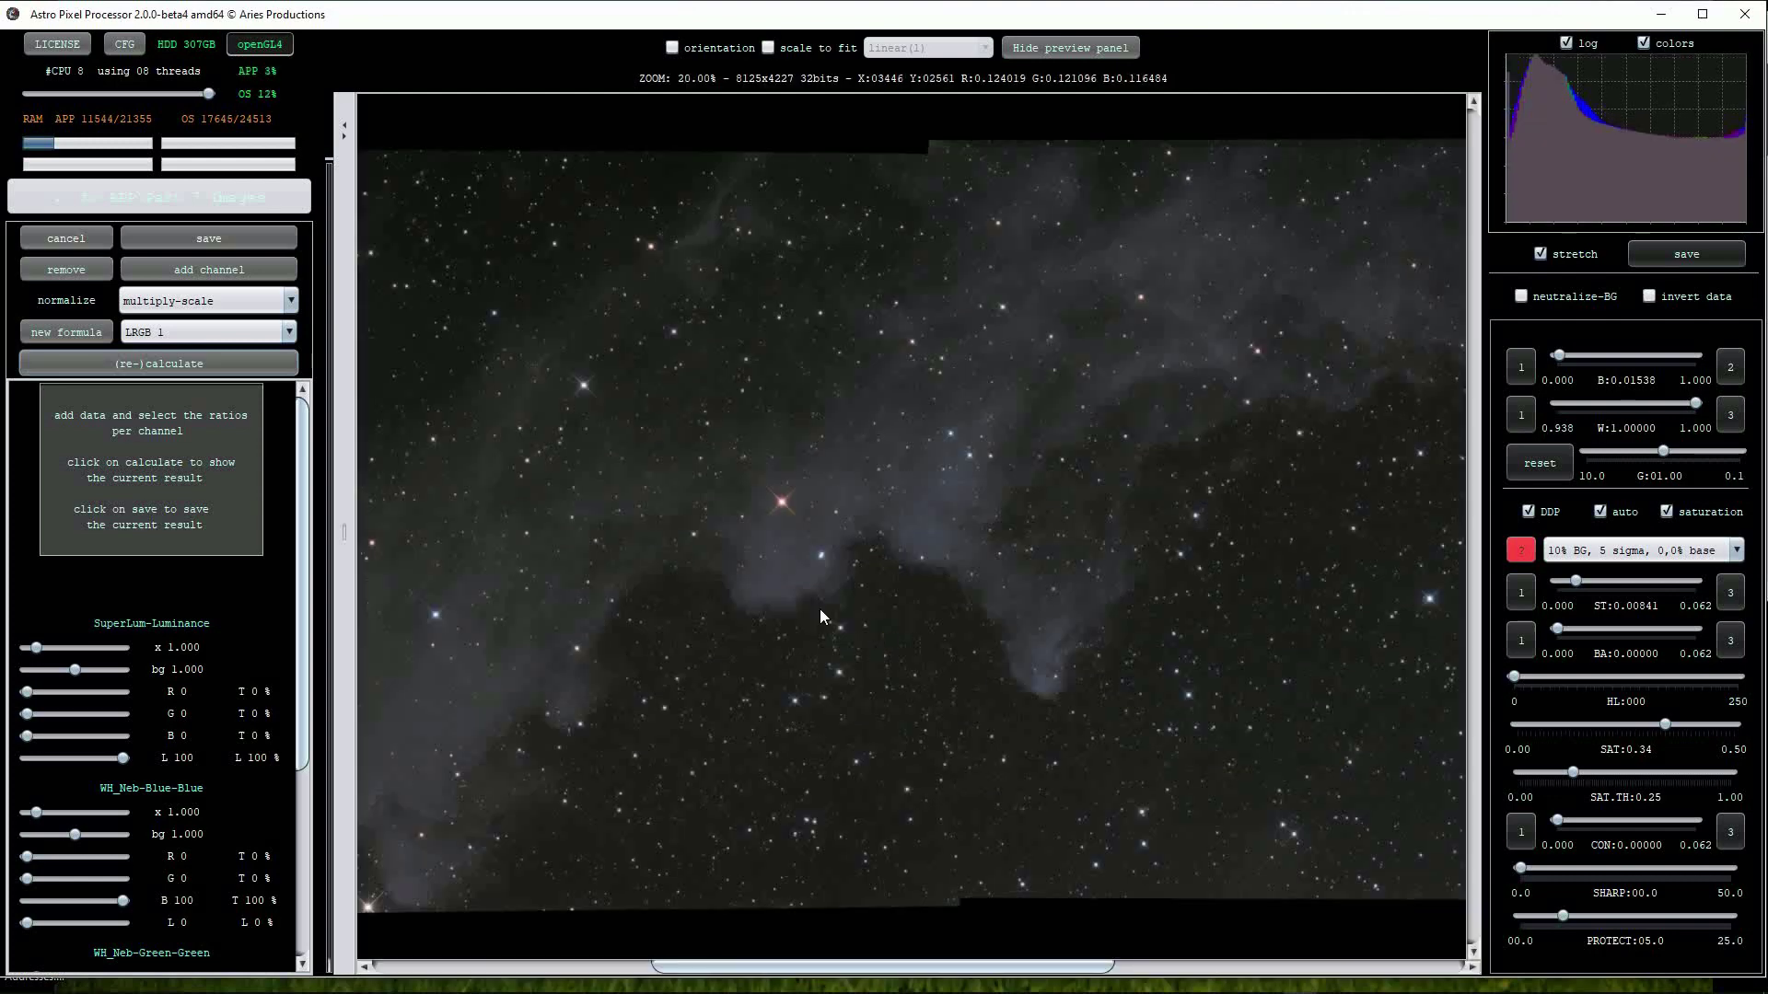
pyautogui.scroll(-1, 826, 606)
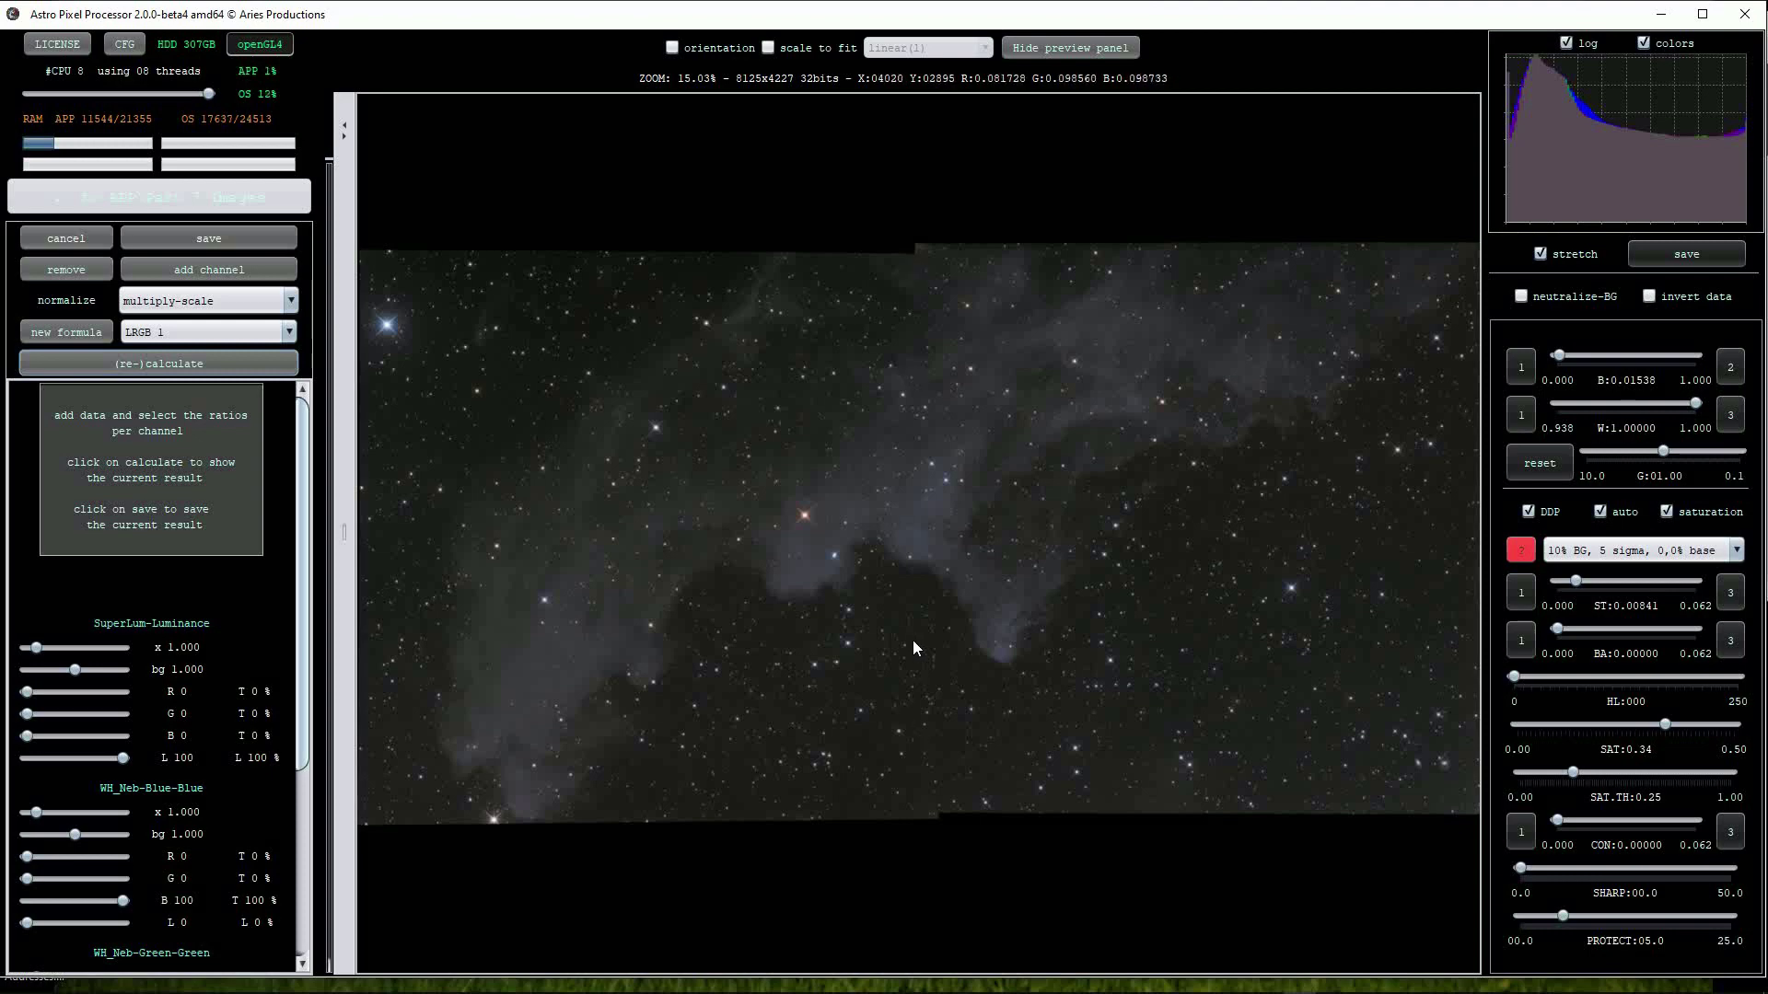
pyautogui.scroll(2, 913, 639)
pyautogui.scroll(3, 987, 462)
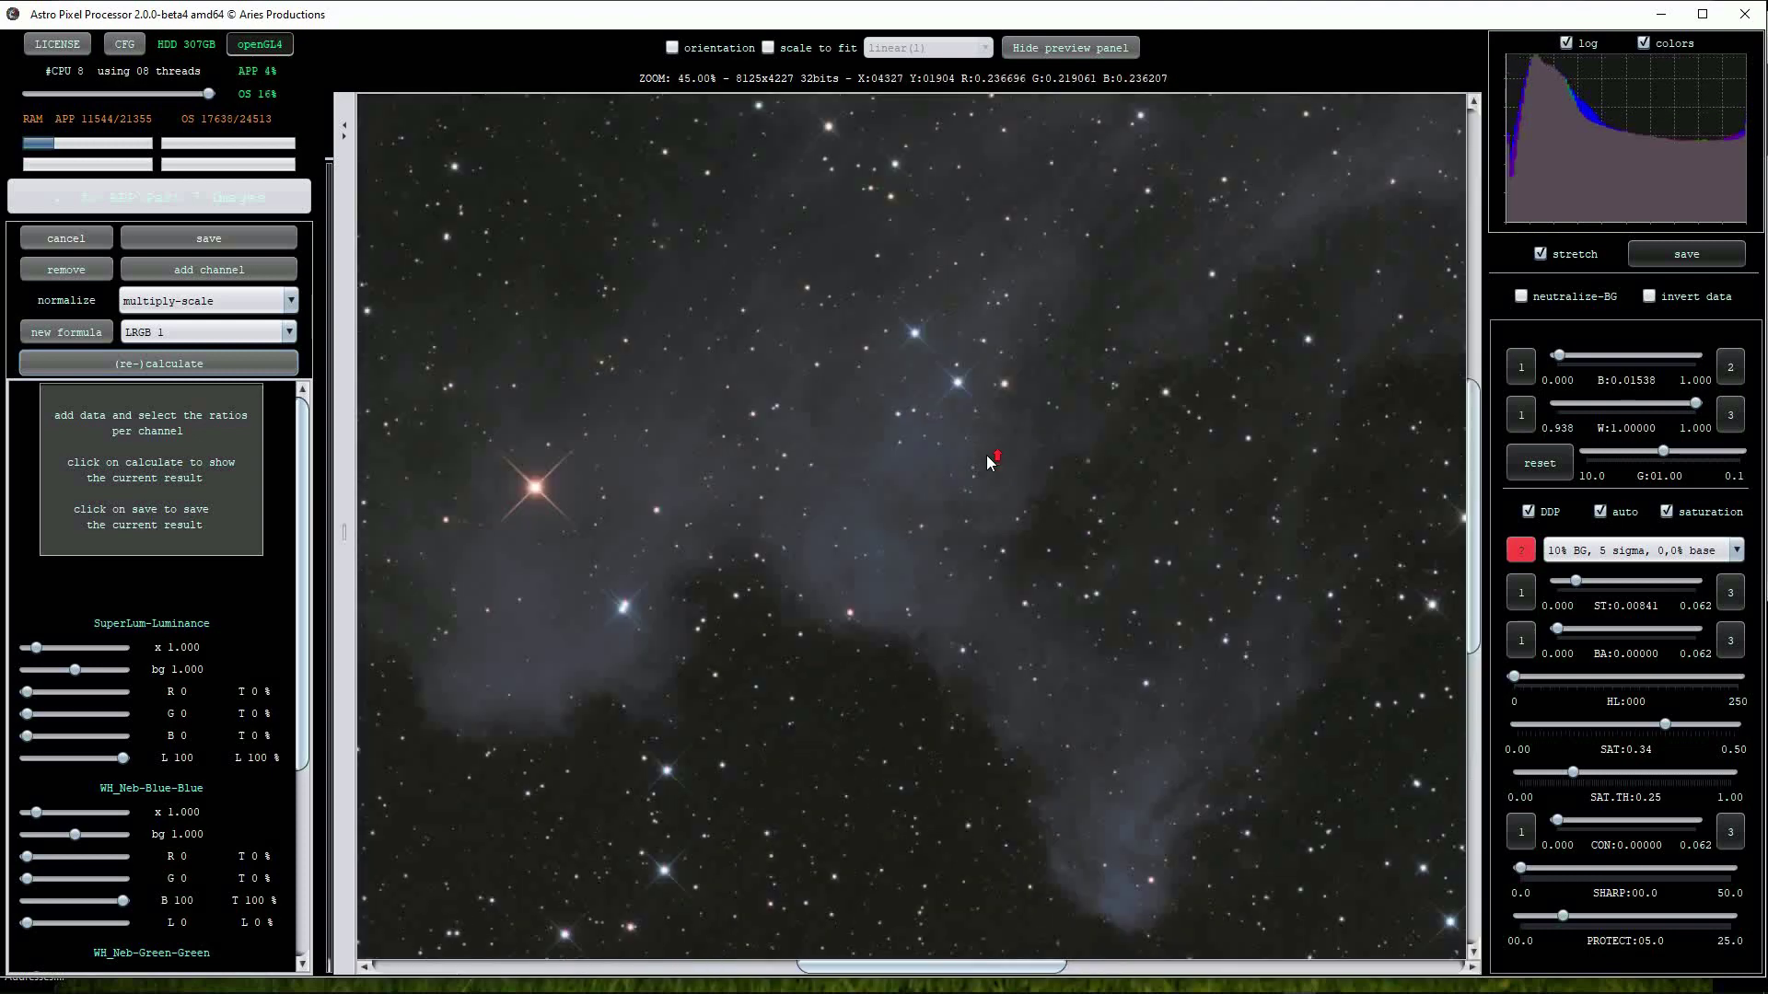
# Pan and zoom around the LRGB preview to inspect the nebula and star fields.
pyautogui.moveTo(976, 484); pyautogui.dragTo(986, 233)
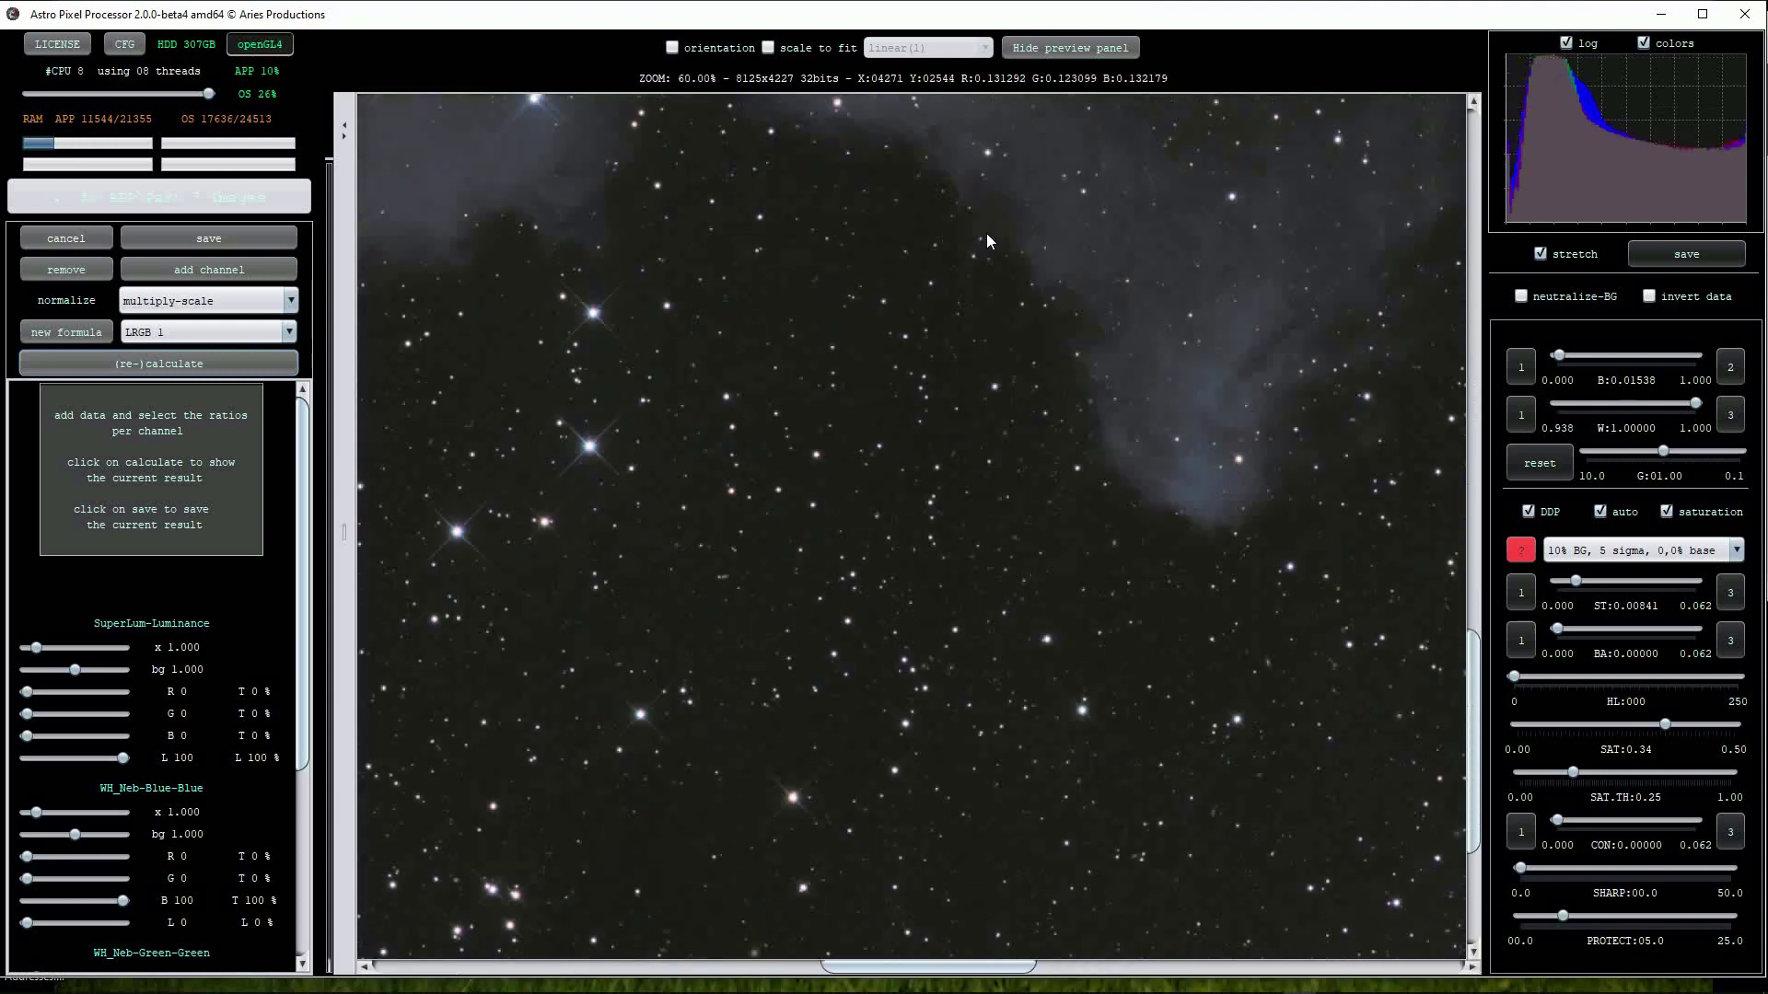
pyautogui.moveTo(1062, 717); pyautogui.dragTo(1063, 521)
pyautogui.moveTo(1058, 443); pyautogui.dragTo(1107, 729)
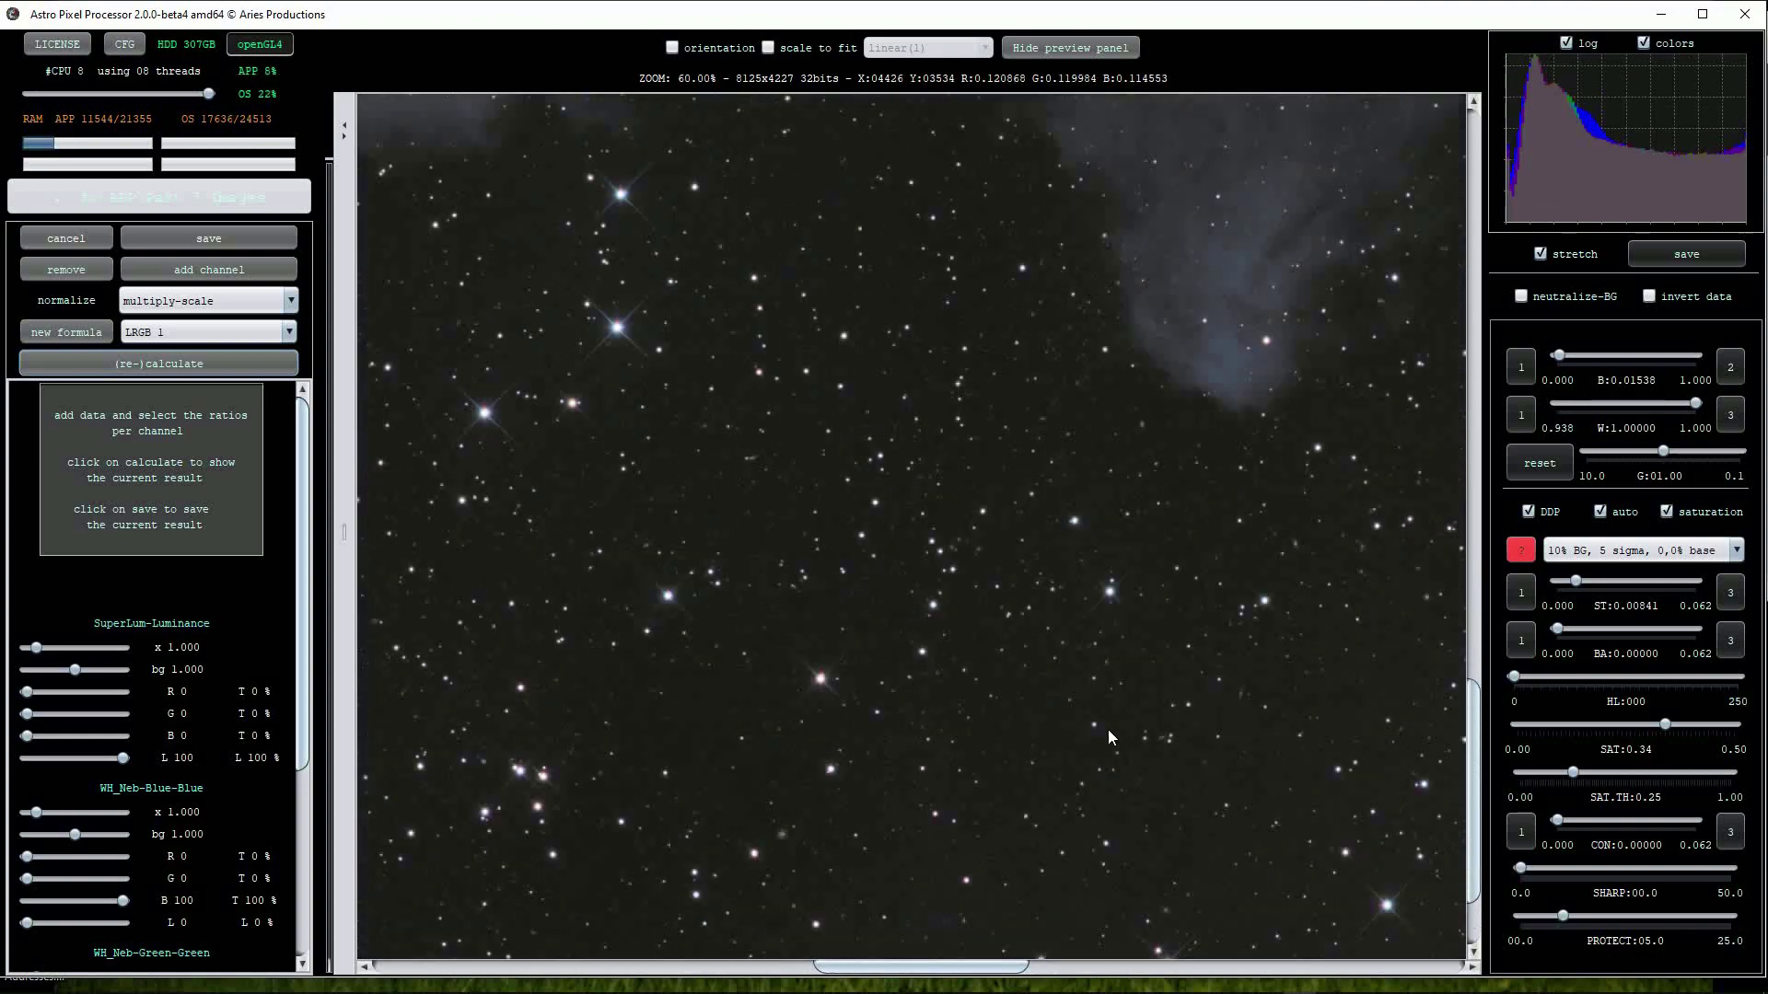
pyautogui.moveTo(1044, 558); pyautogui.dragTo(1018, 919)
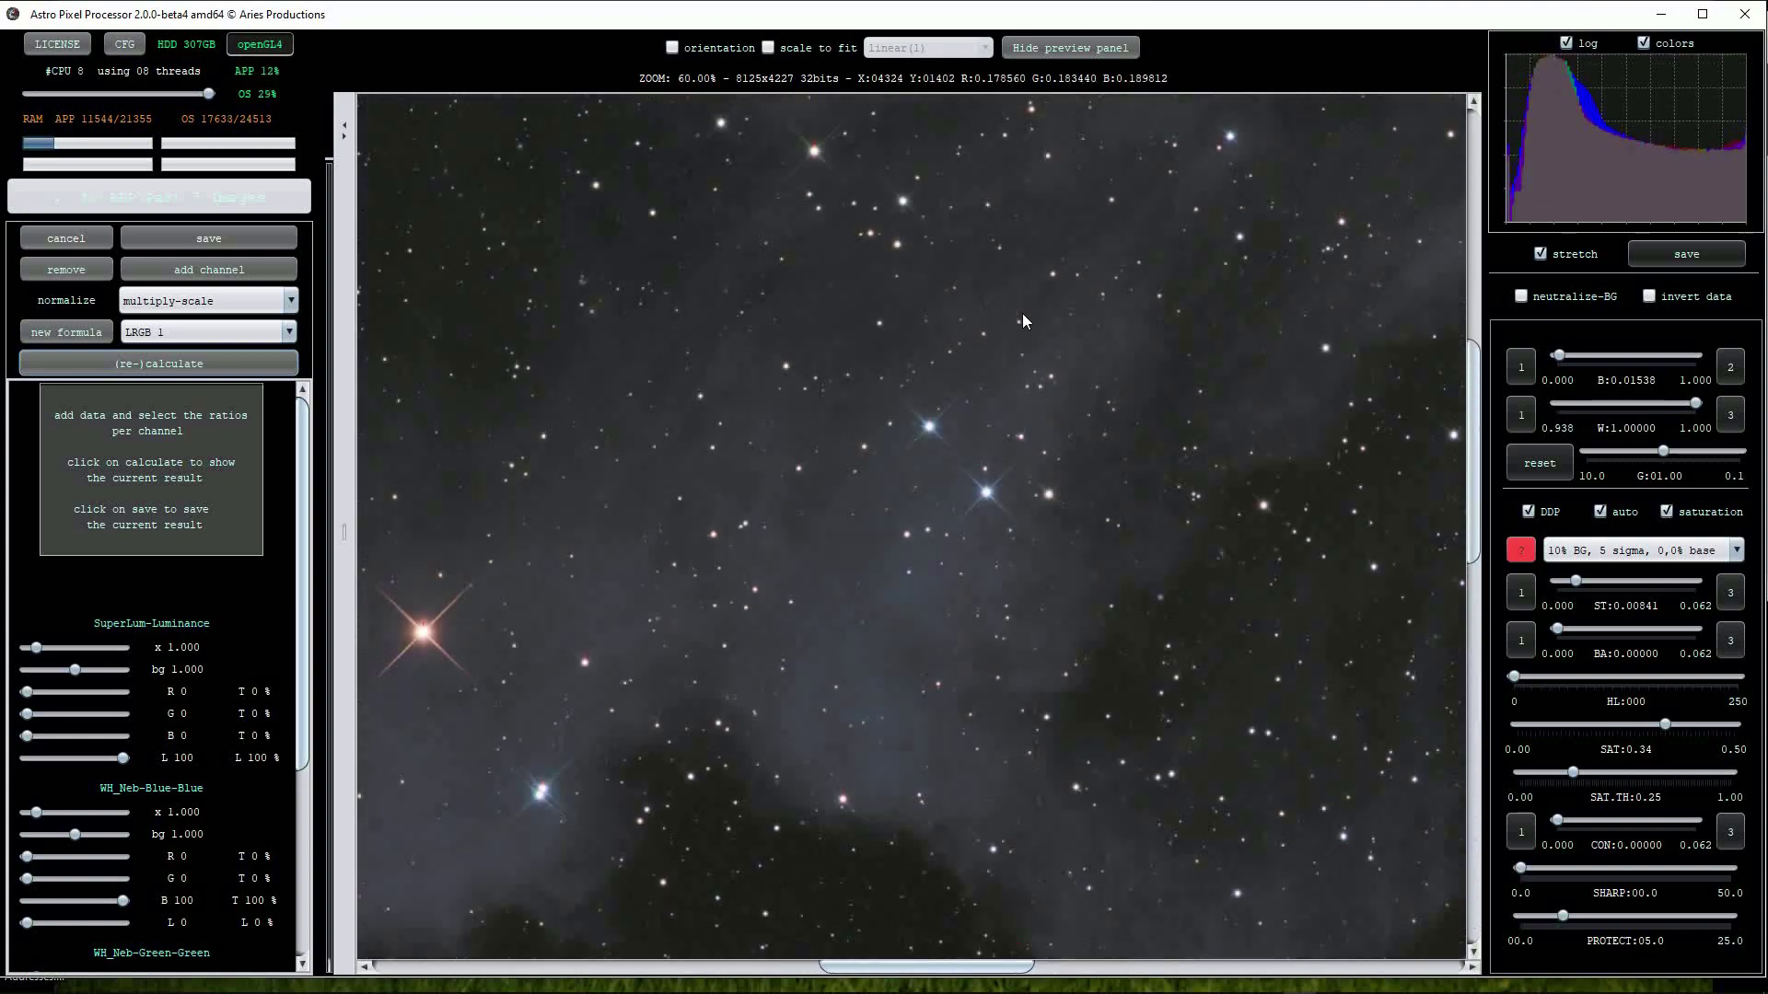
pyautogui.moveTo(1021, 313); pyautogui.dragTo(1015, 798)
pyautogui.moveTo(1033, 486); pyautogui.dragTo(1100, 400)
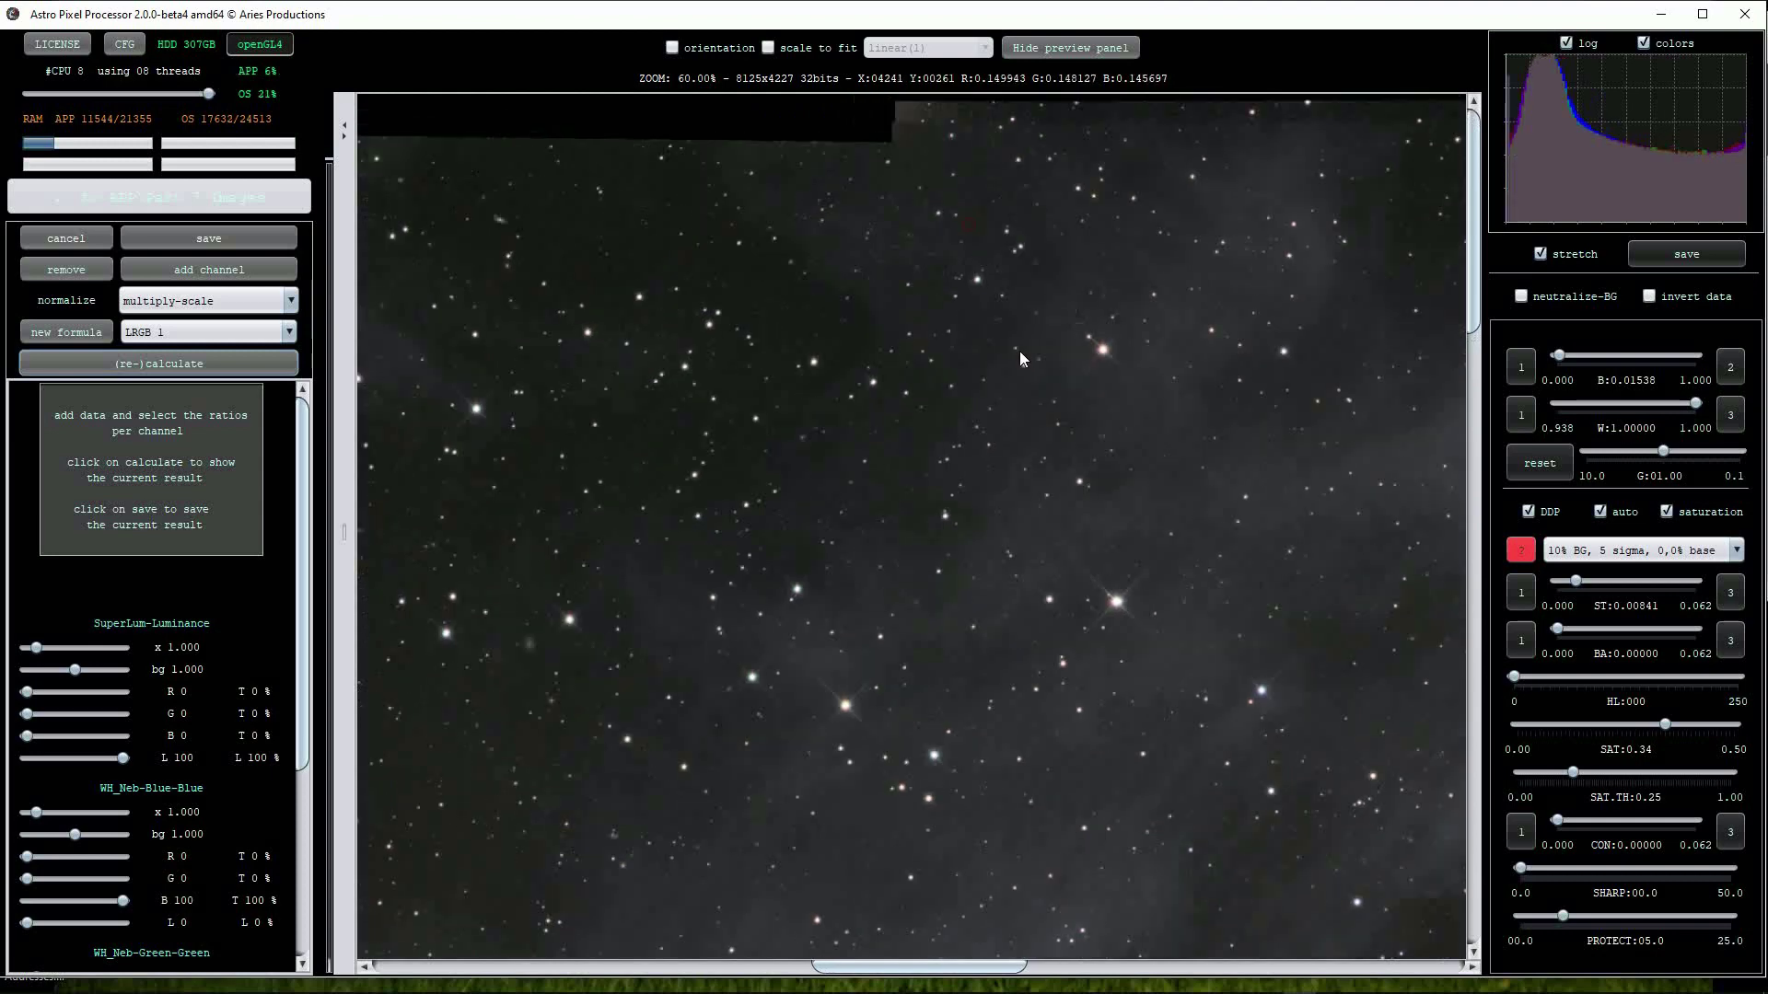
pyautogui.scroll(1, 1053, 534)
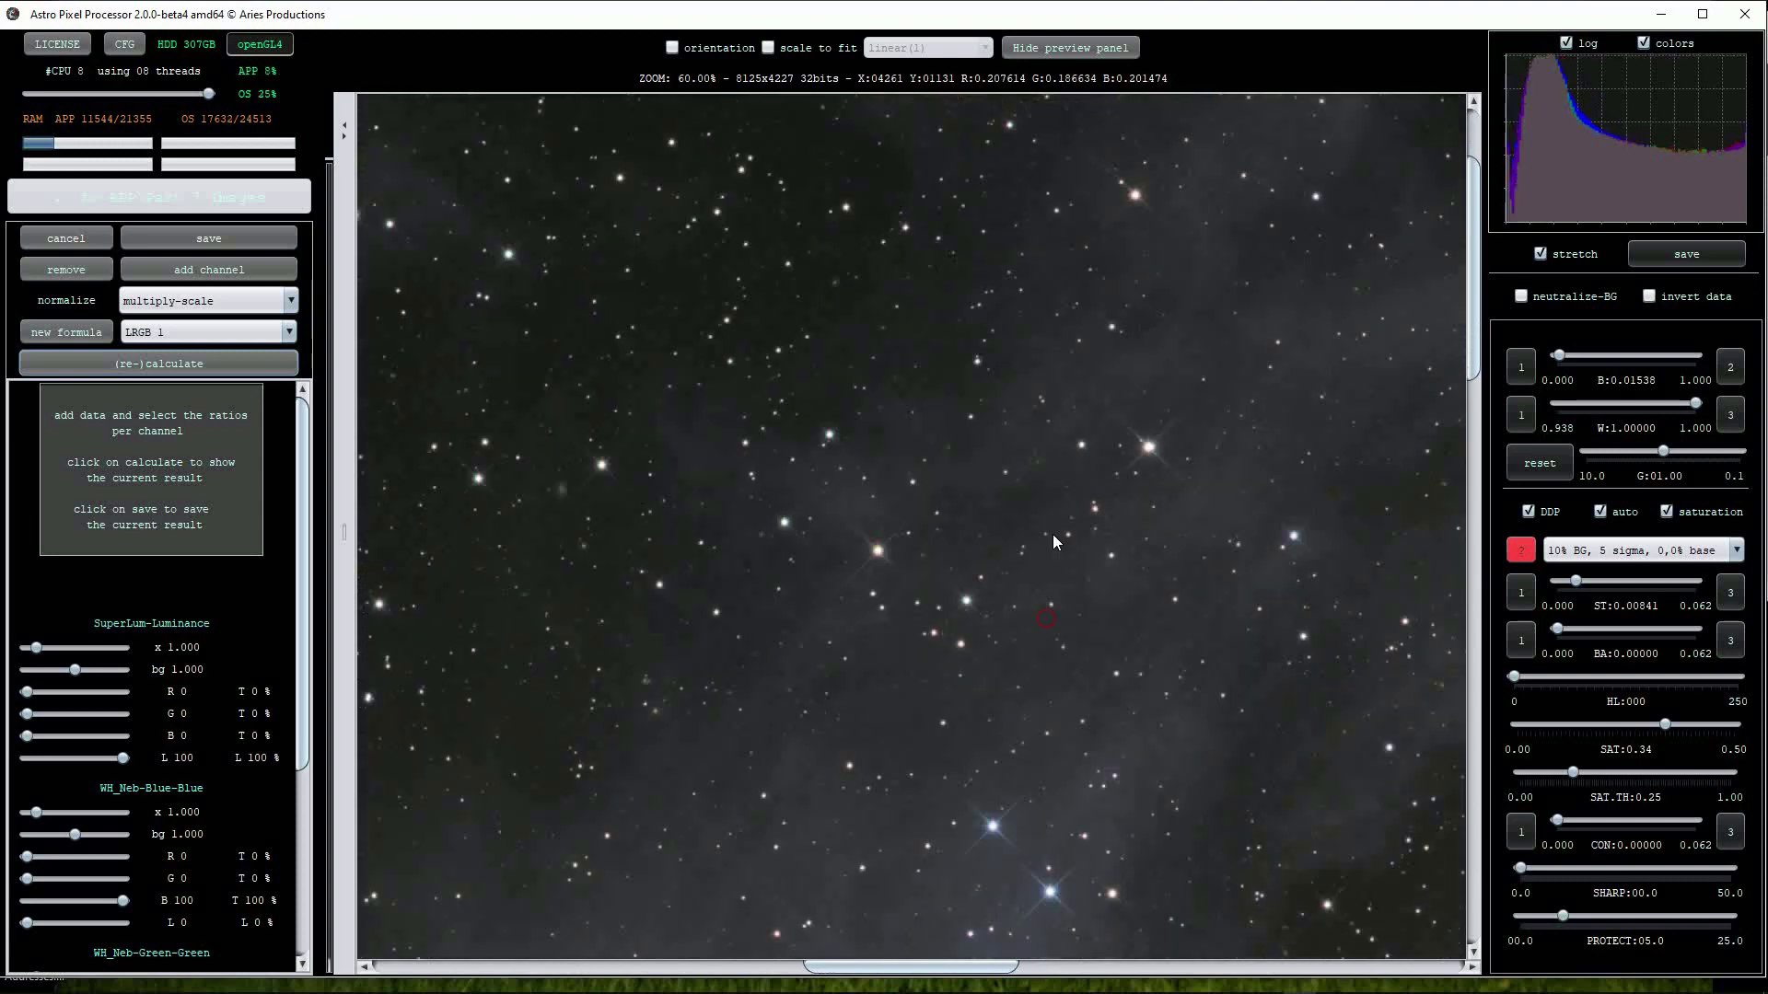
pyautogui.scroll(1, 876, 495)
pyautogui.scroll(1, 871, 499)
pyautogui.scroll(-8, 917, 567)
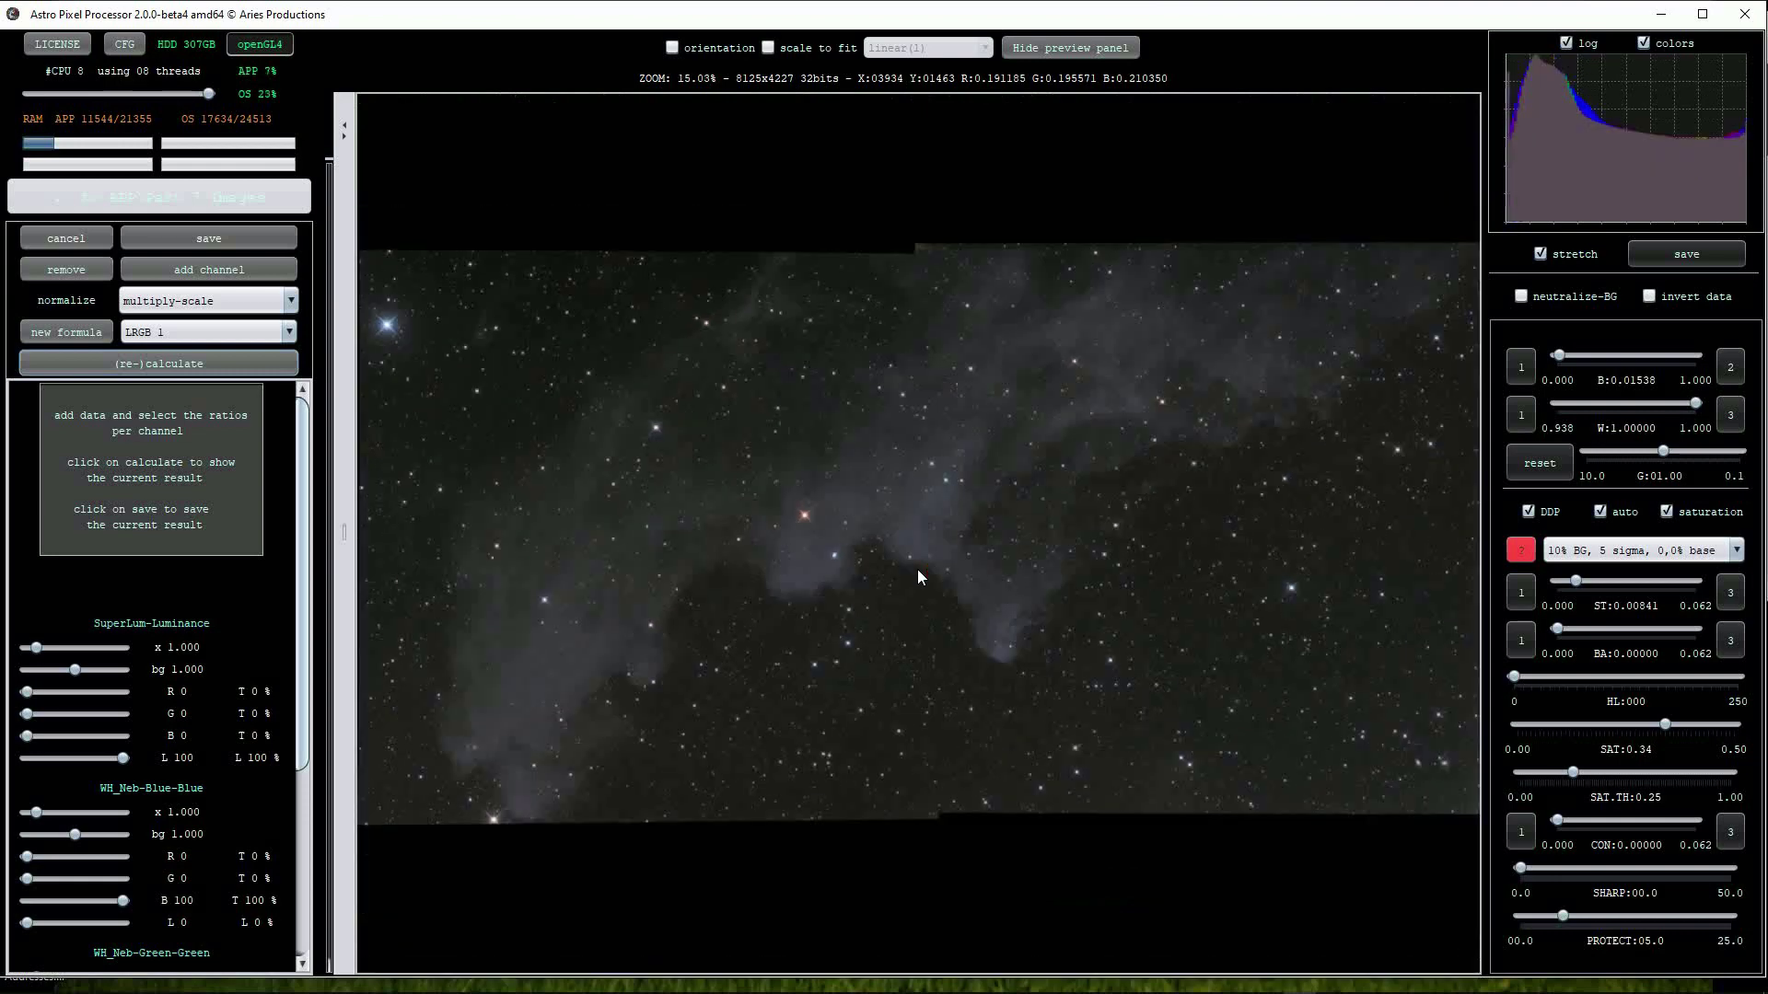
# Save the Witch-LRGB 1 combined image.
pyautogui.click(250, 242)
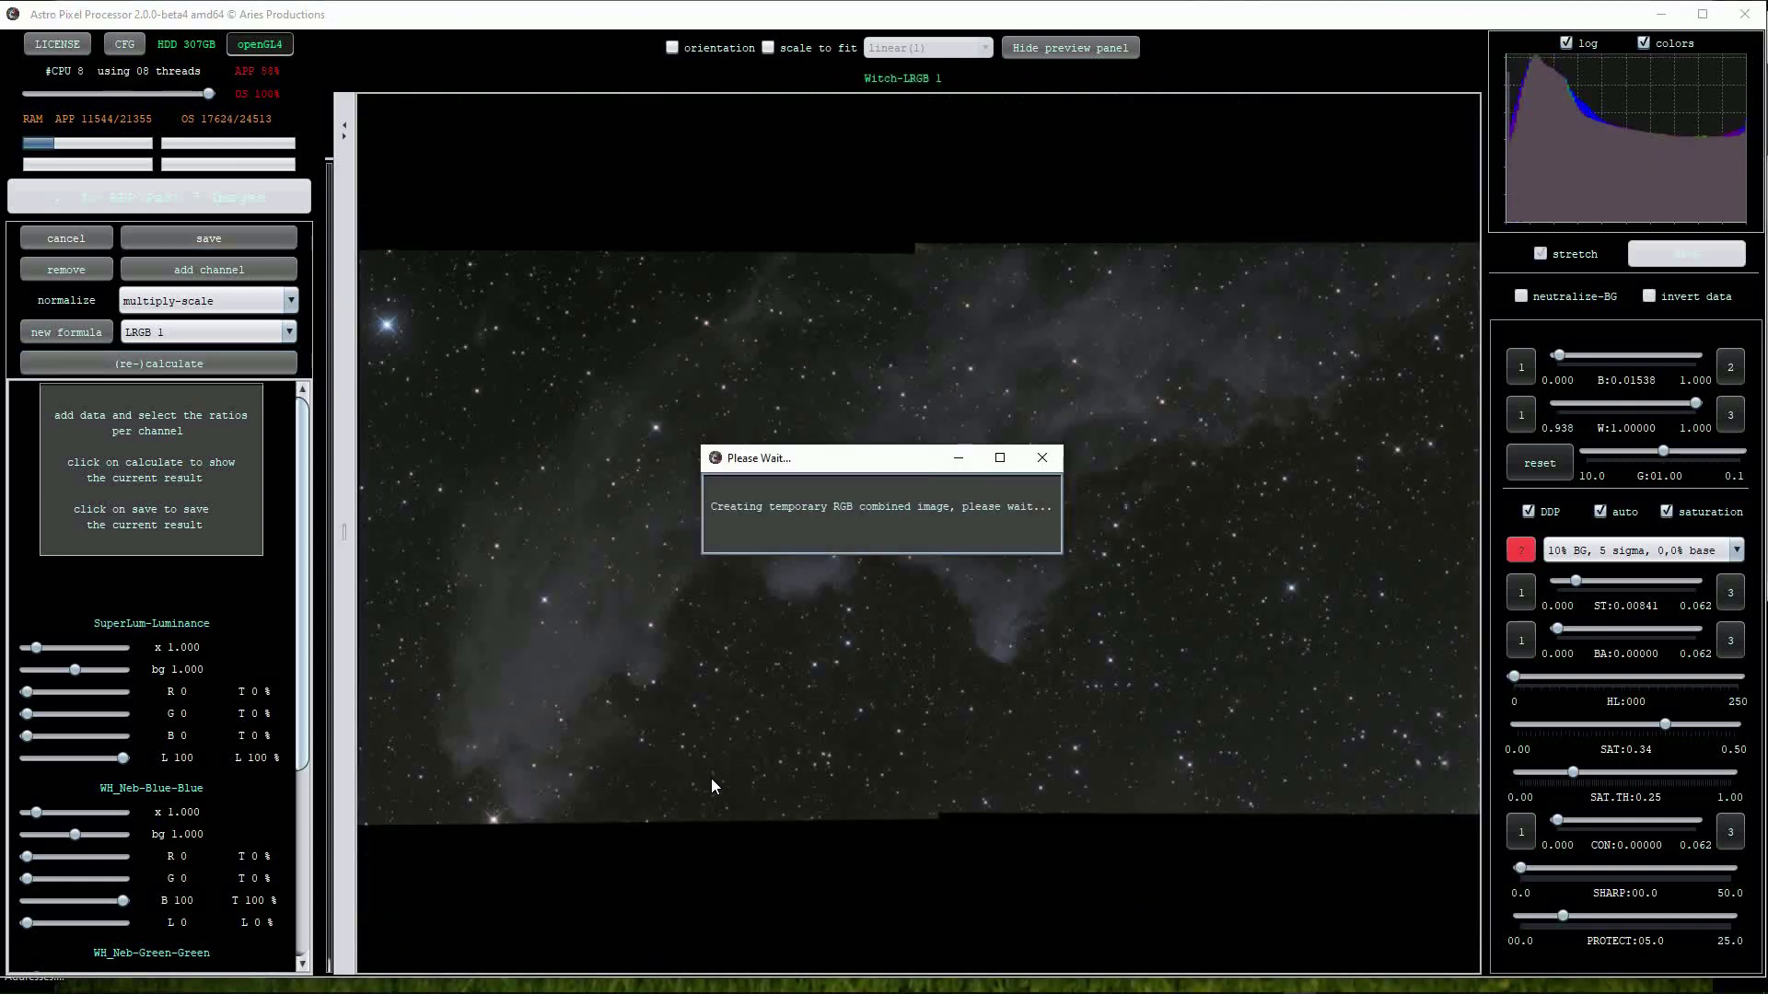